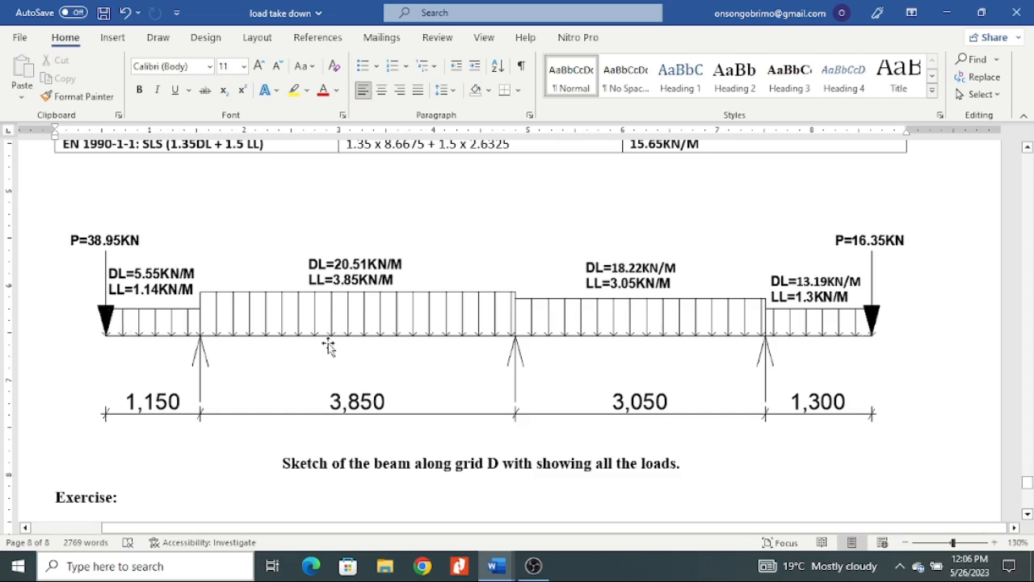
Switch from the load take down document to Prokon and open the input parameters of the Continuous Beam module.
scroll(228, 361, down, 1)
scroll(232, 363, up, 1)
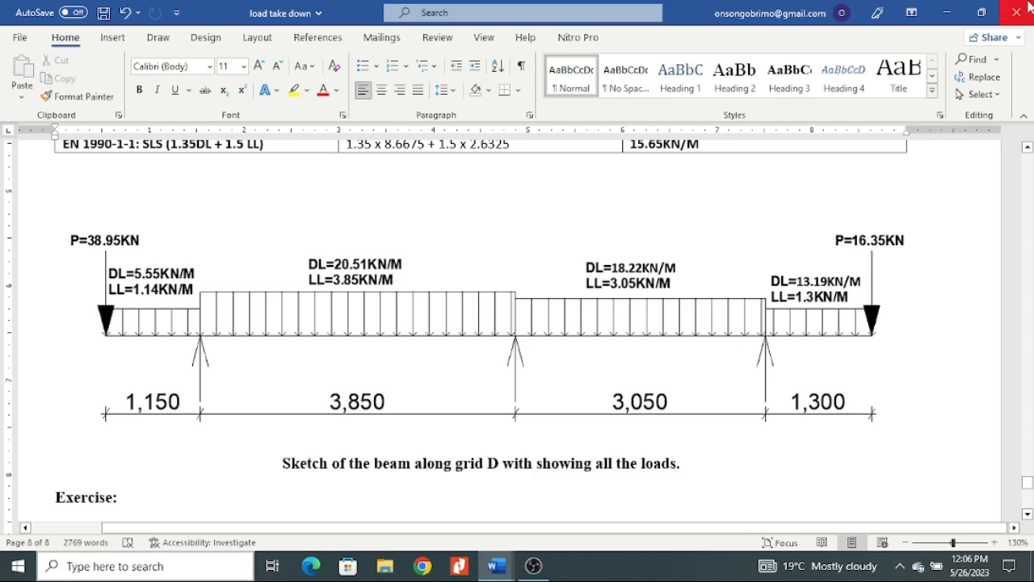
click(947, 12)
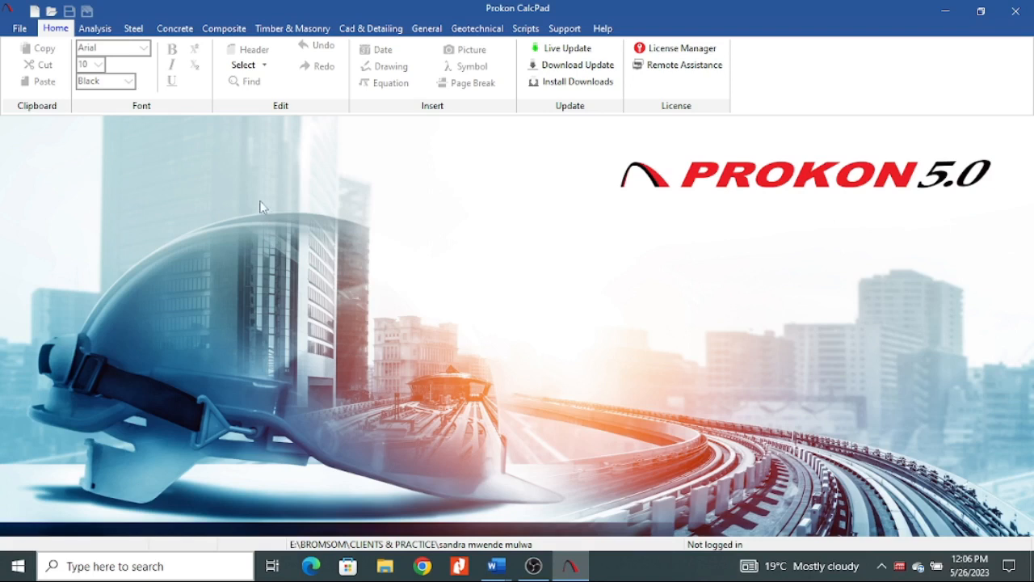
click(97, 30)
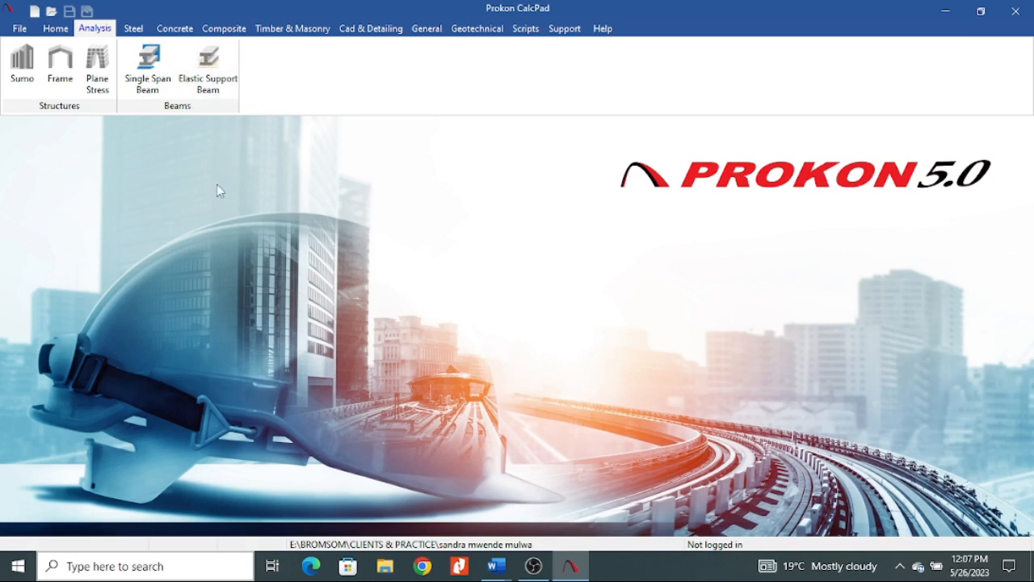
click(176, 32)
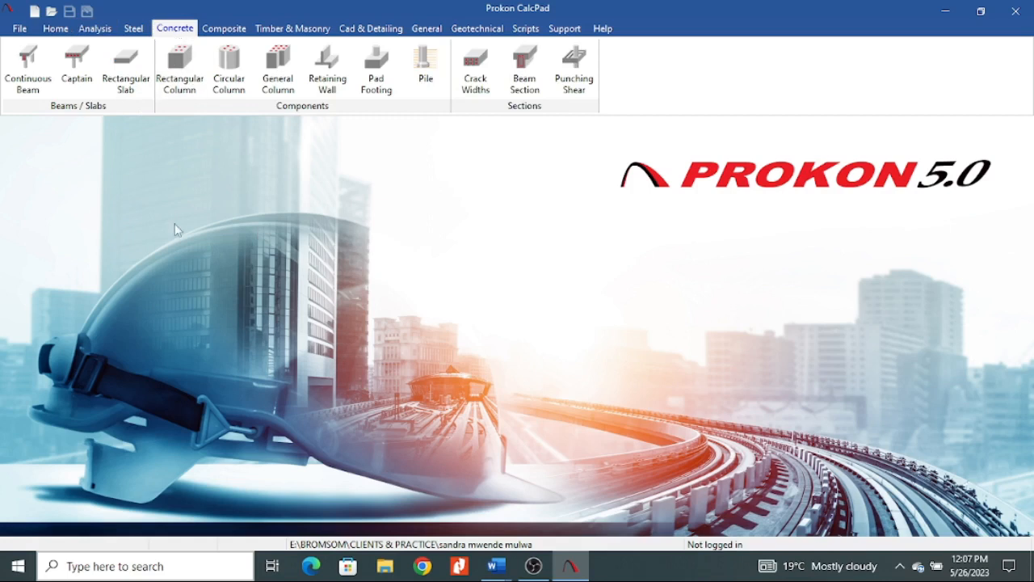
click(30, 81)
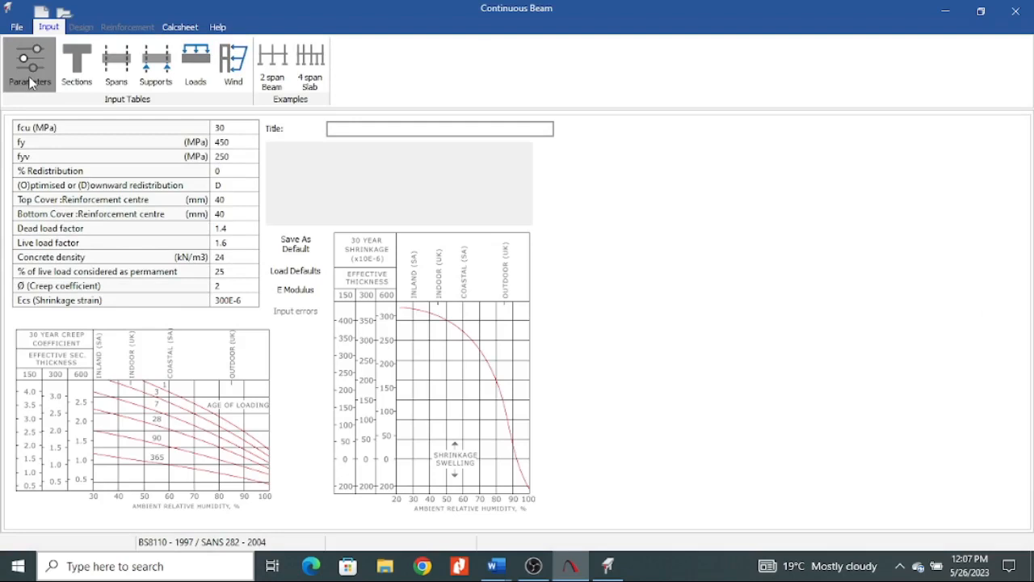
click(30, 83)
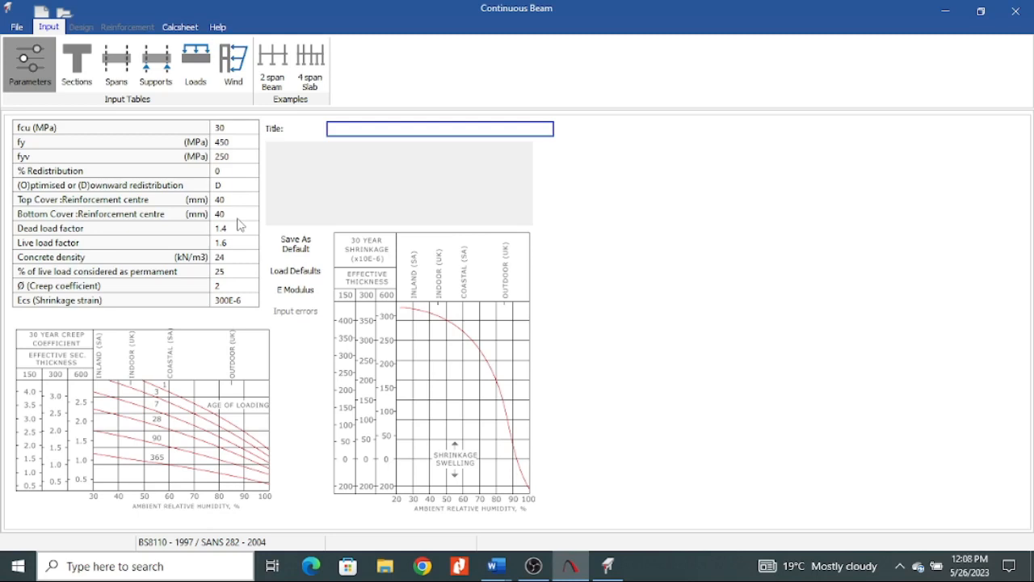
Set the concrete strength fcu to 25 MPa and the reinforcement yield strength fy to 500 MPa.
click(240, 128)
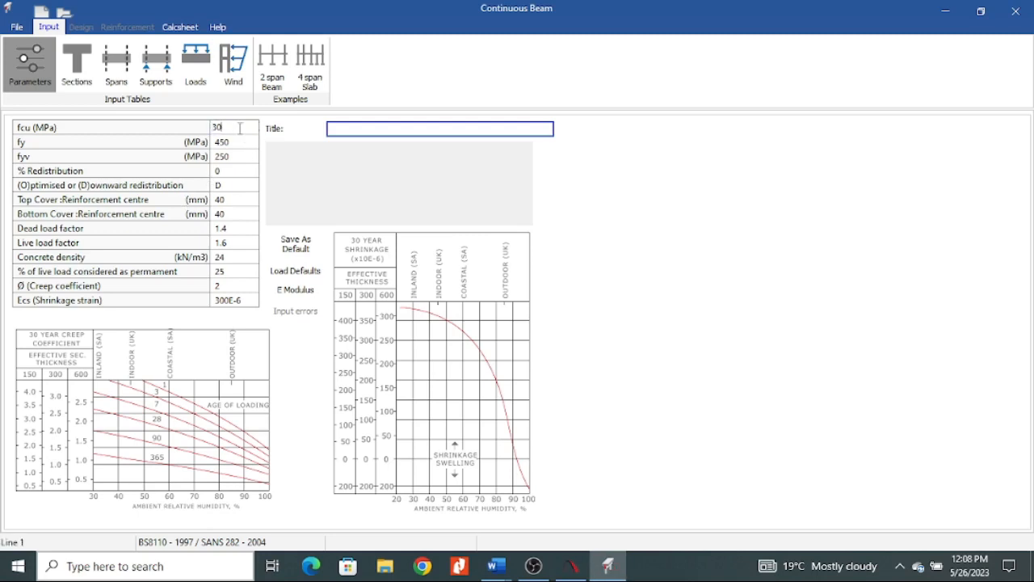
key(BackSpace)
key(BackSpace)
text(25)
click(230, 144)
drag(246, 142, 202, 146)
text(500)
Try the optimised (O) redistribution option and return the setting to downward (D).
click(244, 158)
click(235, 173)
click(240, 188)
click(252, 185)
click(230, 221)
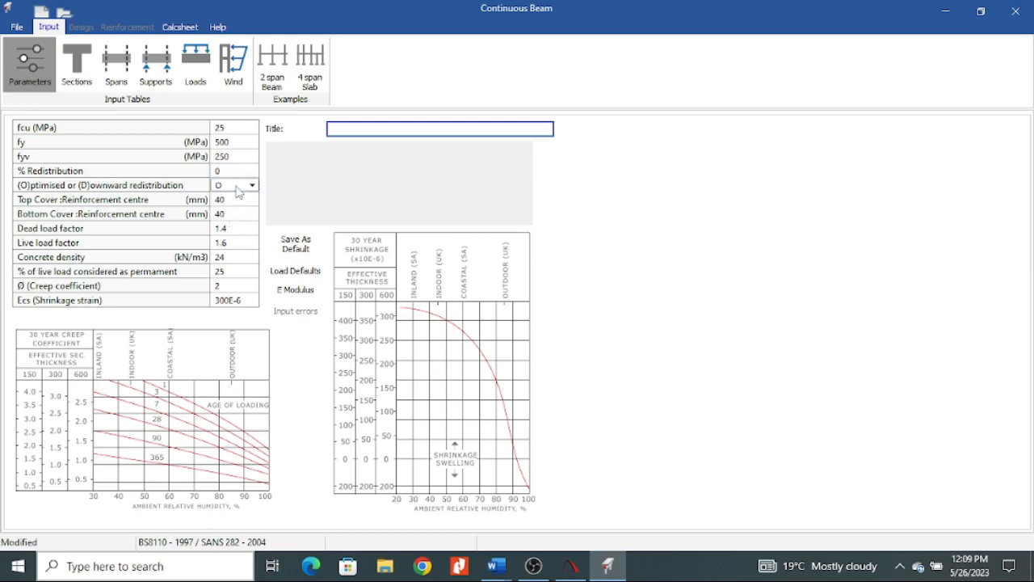
click(230, 190)
click(234, 203)
Set the top and bottom cover to reinforcement centre to 30 mm.
click(238, 202)
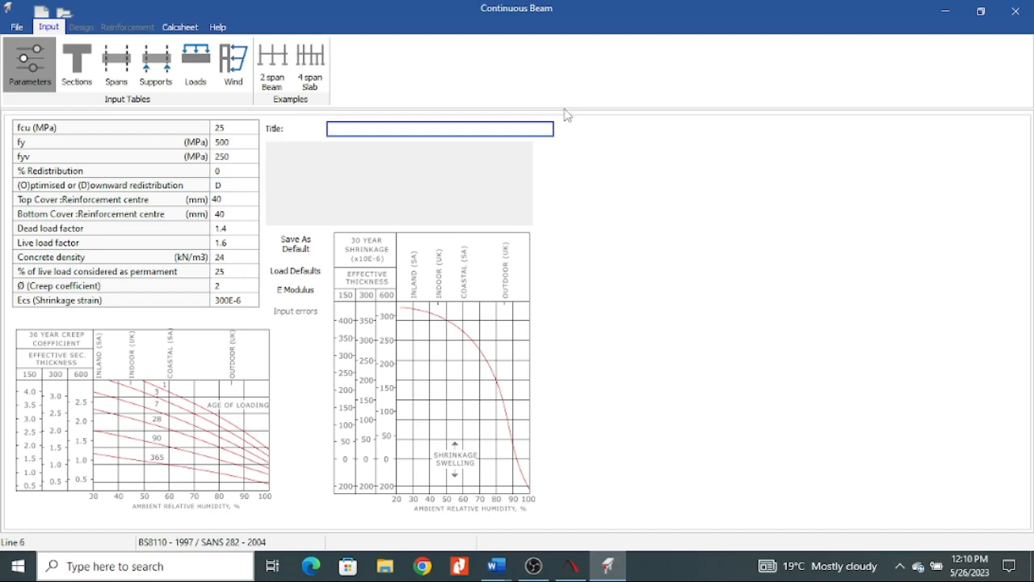
key(BackSpace)
key(BackSpace)
text(30)
click(234, 217)
click(239, 215)
drag(239, 213, 195, 216)
text(30)
Try a top cover of 10 mm, and set both the top and bottom cover to 40 mm.
click(236, 199)
double_click(236, 199)
text(10)
key(BackSpace)
key(BackSpace)
text(40)
click(238, 213)
click(237, 214)
text(4)
text(0)
Try a bottom cover of 38 mm and return it to 40 mm.
drag(229, 216, 212, 216)
text(38)
click(249, 247)
click(233, 200)
drag(233, 200, 167, 211)
click(234, 215)
drag(234, 215, 156, 216)
text(40)
Set the dead load factor to 1.35 and the live load factor to 1.5.
click(234, 229)
key(BackSpace)
text(5)
click(245, 243)
key(BackSpace)
click(234, 230)
key(BackSpace)
text(35)
click(228, 244)
text(5)
Clear the concrete density and re-enter it as 24 kN/m3.
click(236, 254)
drag(236, 254, 150, 268)
key(BackSpace)
click(241, 274)
click(240, 256)
text(0)
key(BackSpace)
text(24)
Try 0 for the percentage of live load considered permanent and return it to 25.
click(228, 273)
click(217, 270)
text(0)
click(221, 288)
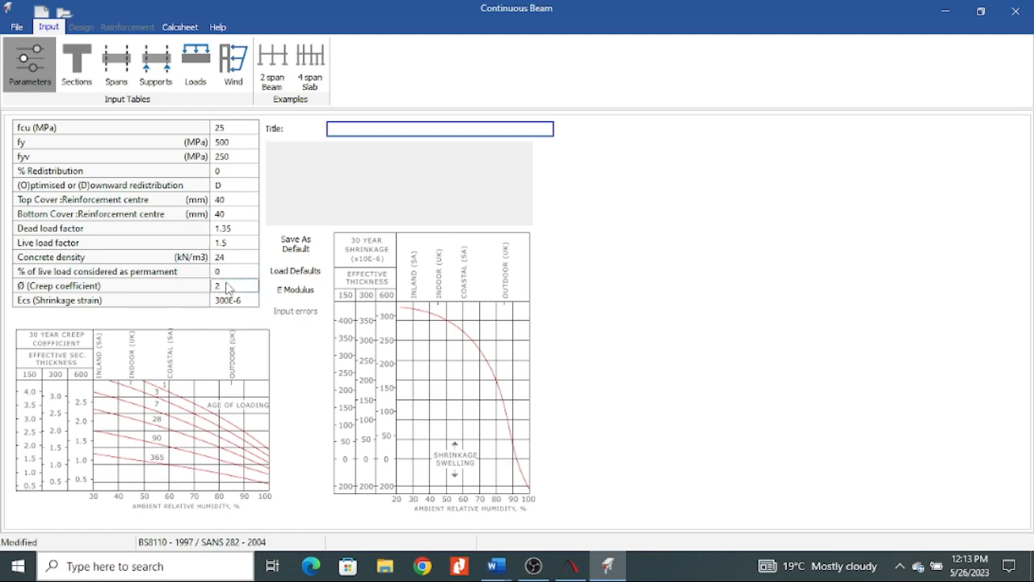
click(227, 274)
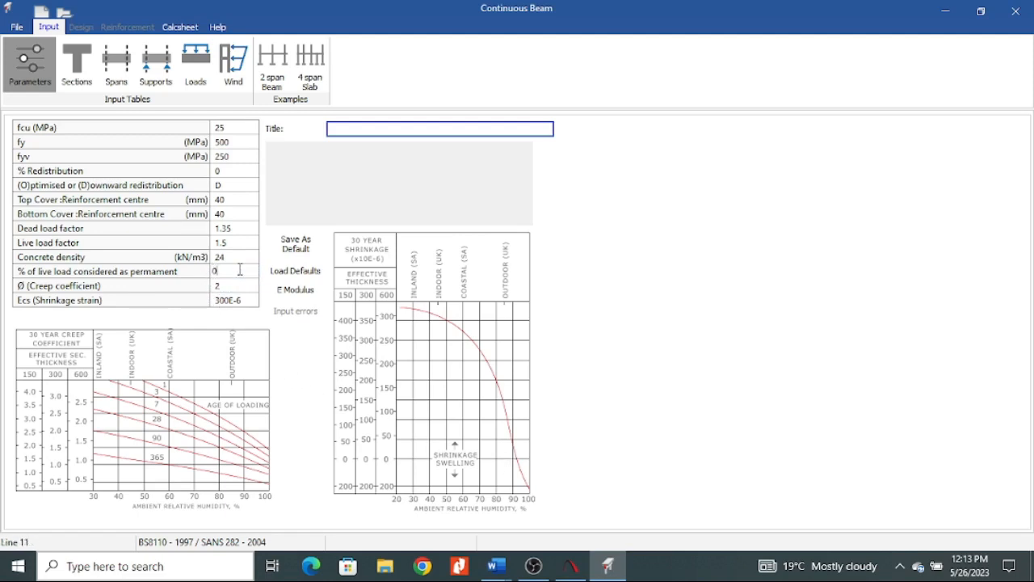
text(25)
click(240, 258)
click(235, 274)
key(Down)
Enter "Beam D design" as the title of the calculation.
click(354, 128)
text(beam 1)
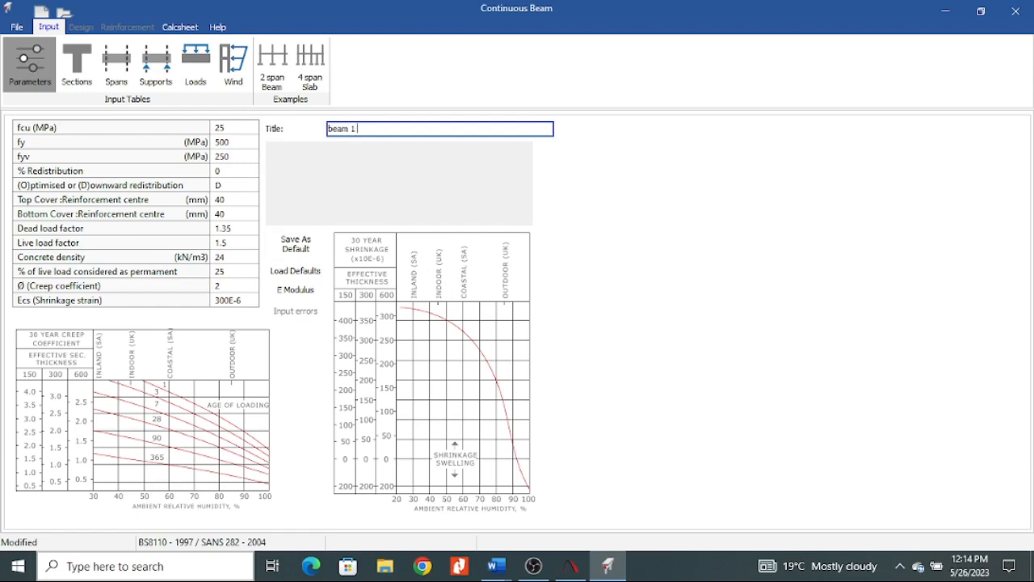
text( design)
click(357, 129)
key(BackSpace)
text(D)
click(331, 130)
key(BackSpace)
text(b)
key(BackSpace)
text(B)
Open the design code settings and accept BS8110 - 1997 as the current concrete code.
click(17, 28)
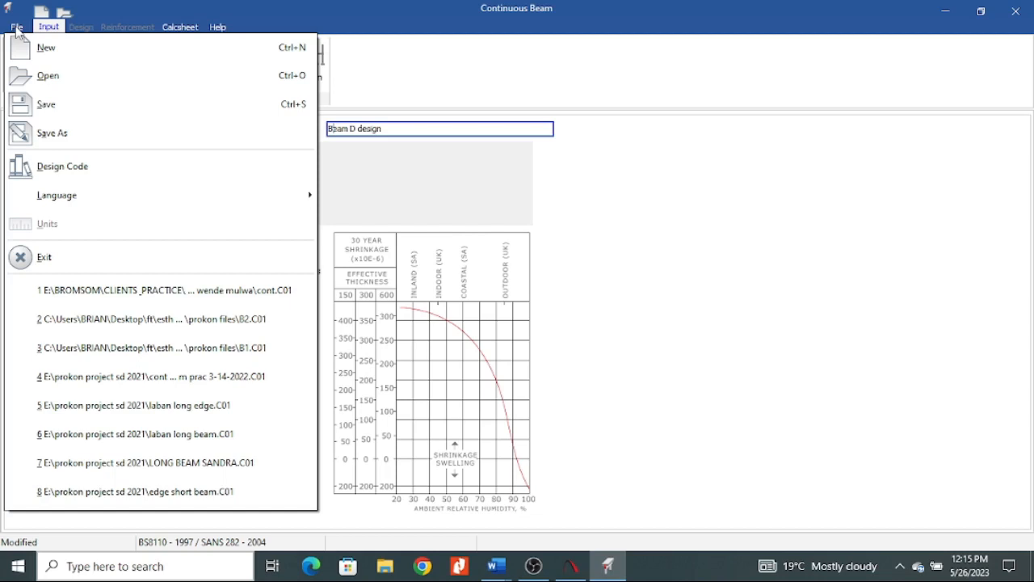
click(81, 165)
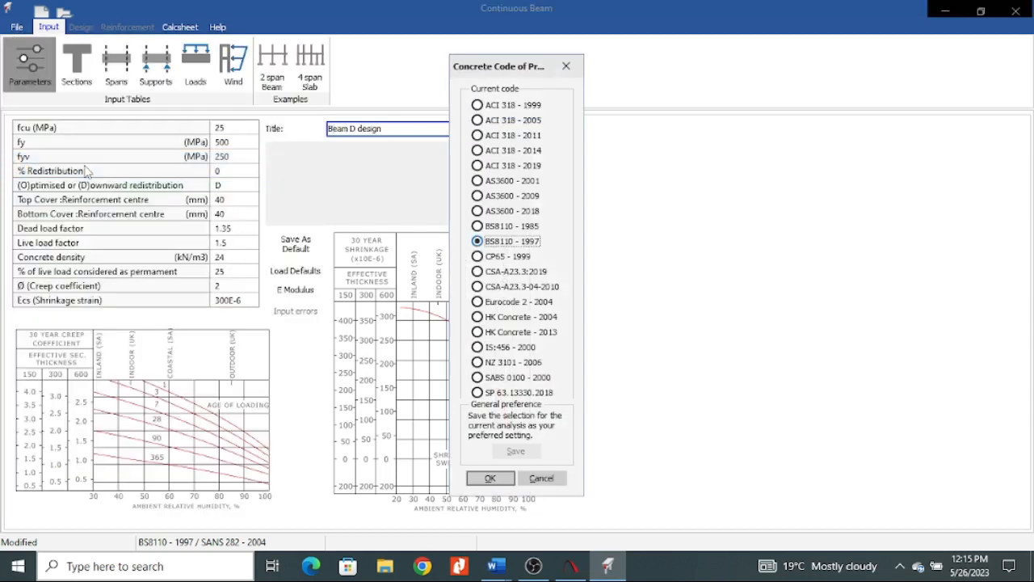
click(556, 77)
click(16, 27)
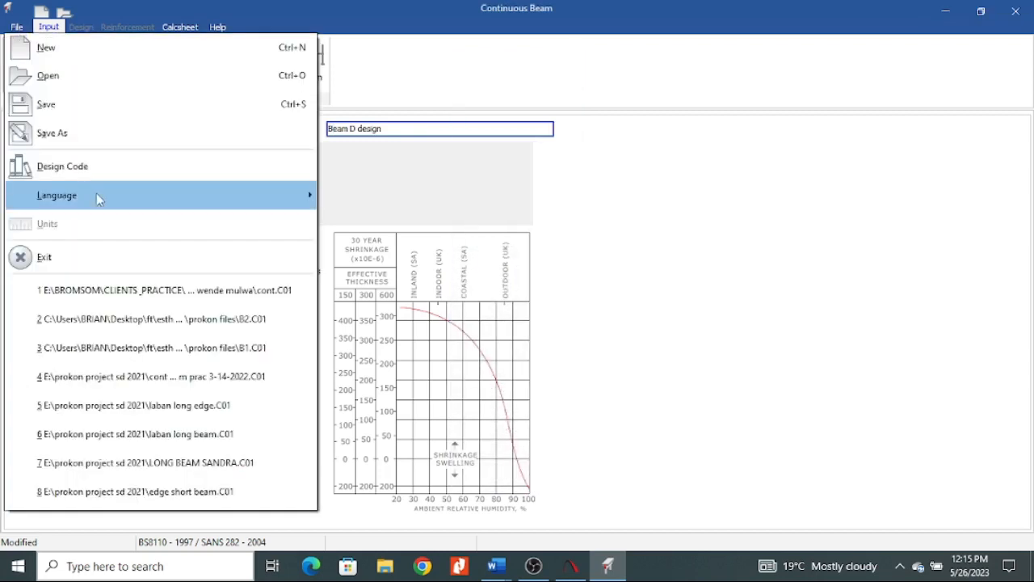
click(81, 166)
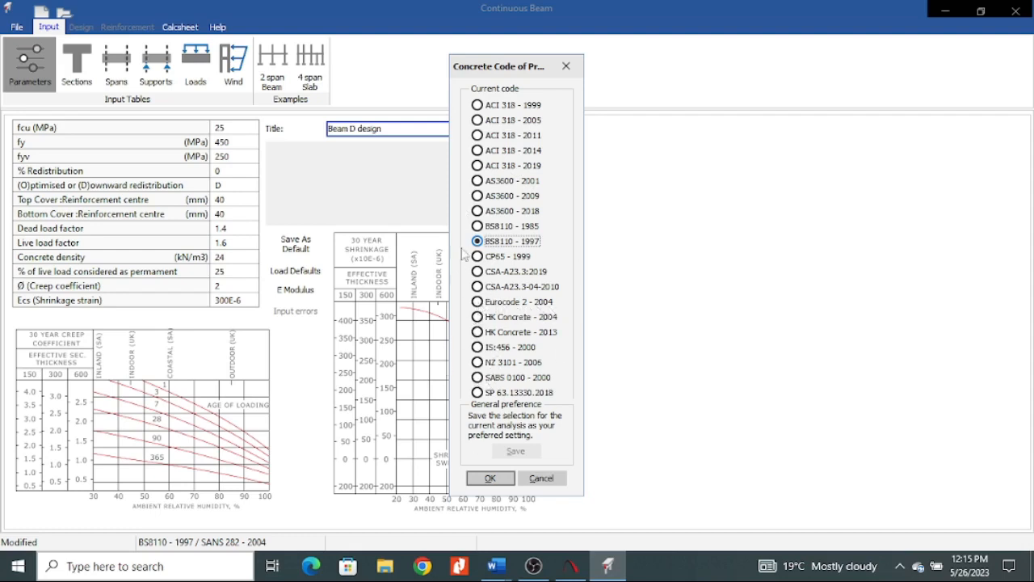
click(491, 479)
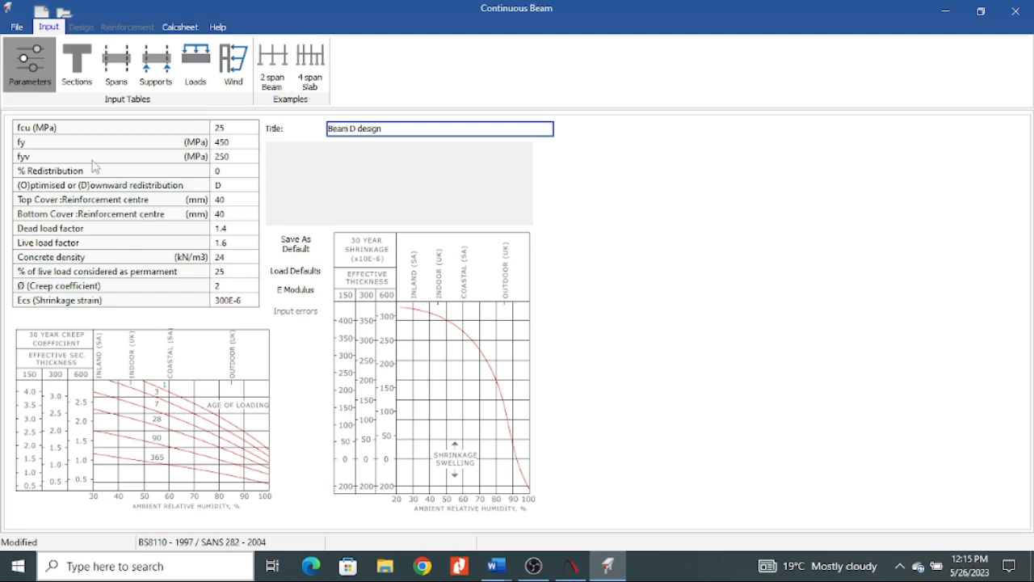
Open the sections table and add three cross-sections numbered 1, 2 and 3.
click(77, 63)
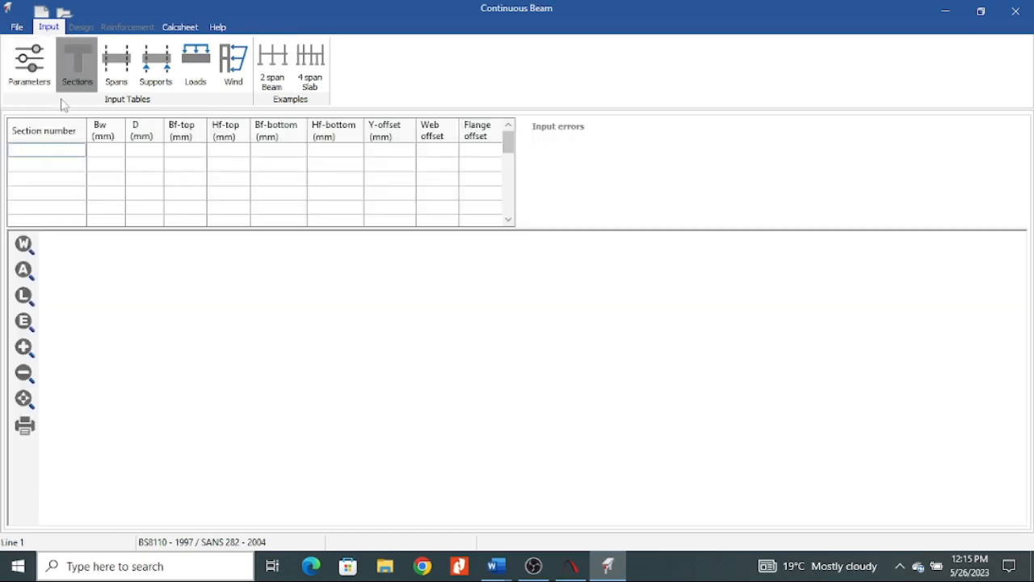
text(1)
click(67, 169)
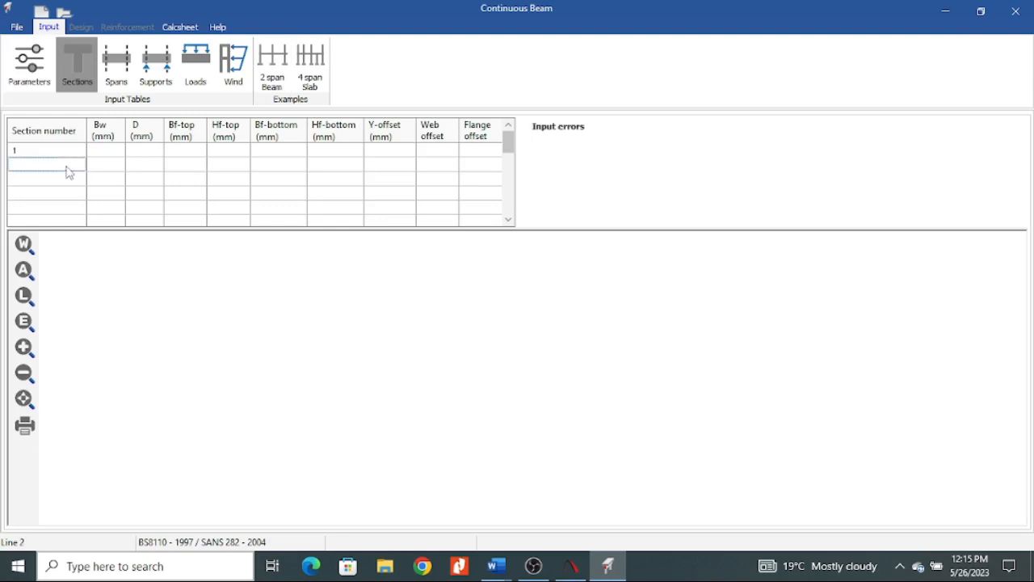
text(2)
click(61, 184)
text(3)
Give section 1 a width Bw of 200 mm and a depth D of 450 mm.
click(111, 154)
text(200)
click(149, 153)
text(450)
click(254, 182)
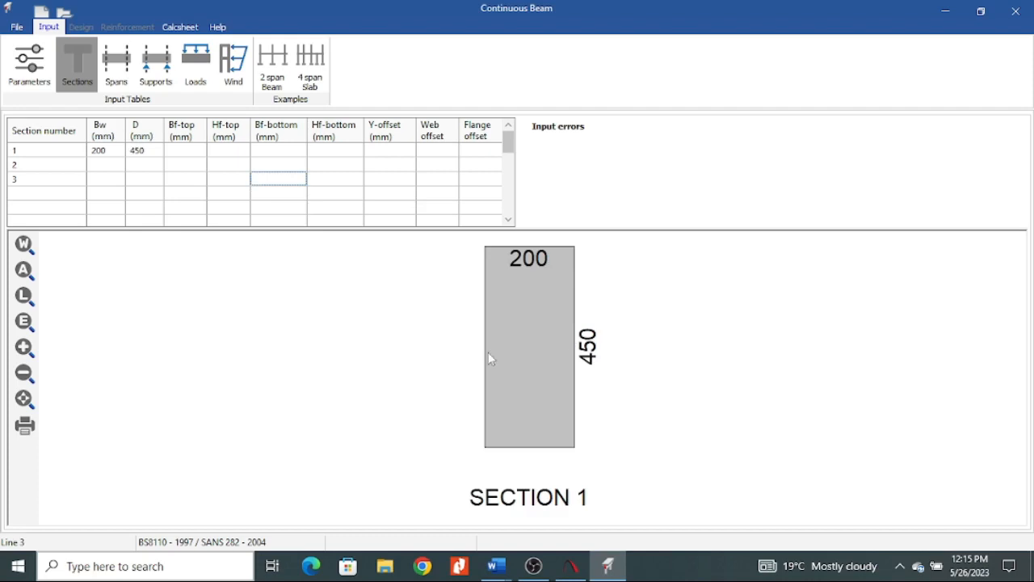
Give section 2 a width Bw of 200 mm and a depth D of 500 mm.
click(100, 168)
text(200)
click(136, 163)
text(500)
click(263, 211)
Give section 3 a width Bw of 250 mm and a depth D of 600 mm.
click(99, 181)
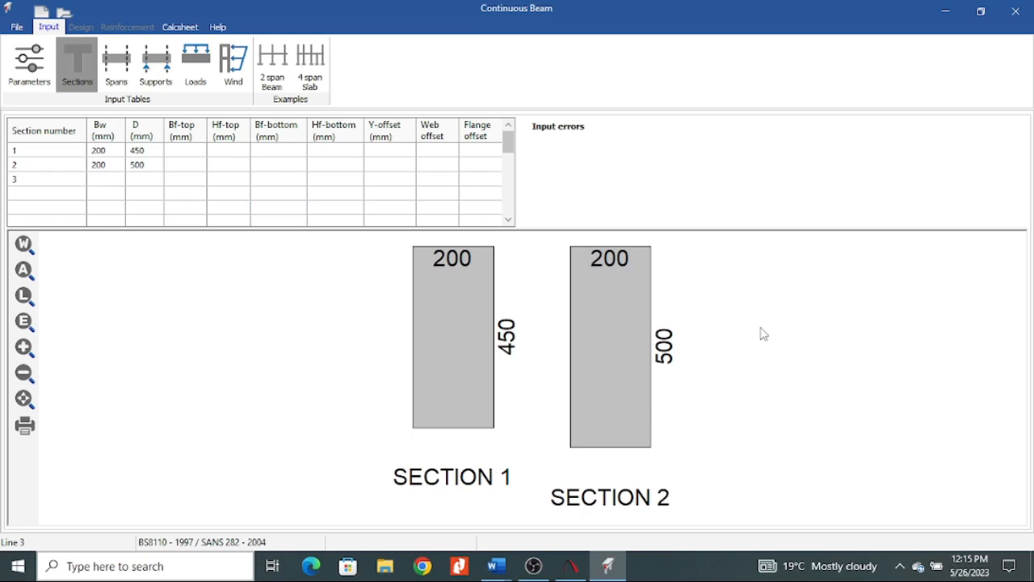
text(250)
click(144, 181)
text(600)
click(271, 164)
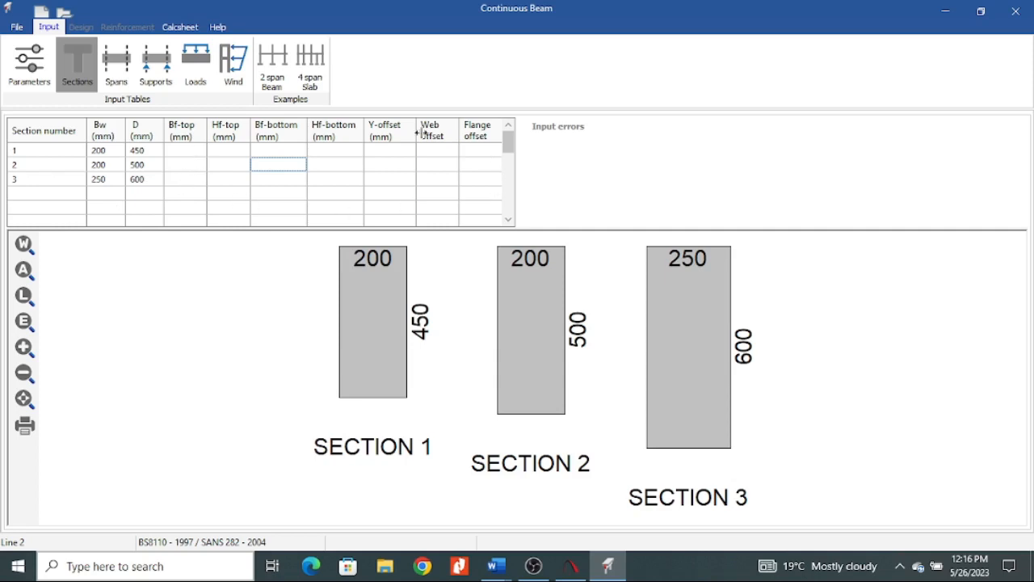
Add section 4 with a width Bw of 200 mm and a depth D of 1000 mm.
click(37, 194)
text(4)
click(109, 198)
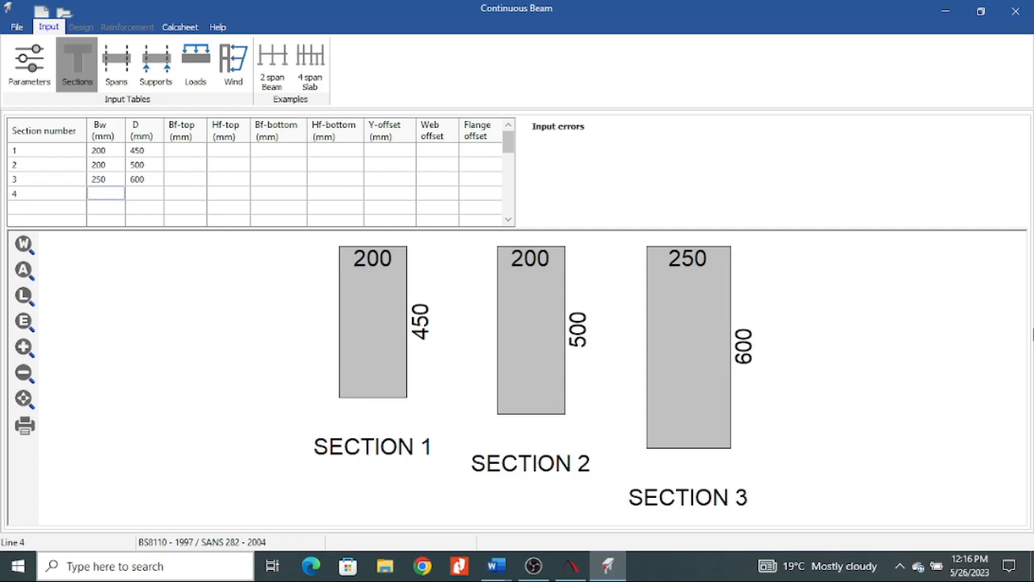
text(200)
click(134, 195)
text(1)
Give section 4 a top flange 200 mm wide and 50 mm thick.
click(171, 193)
text(50)
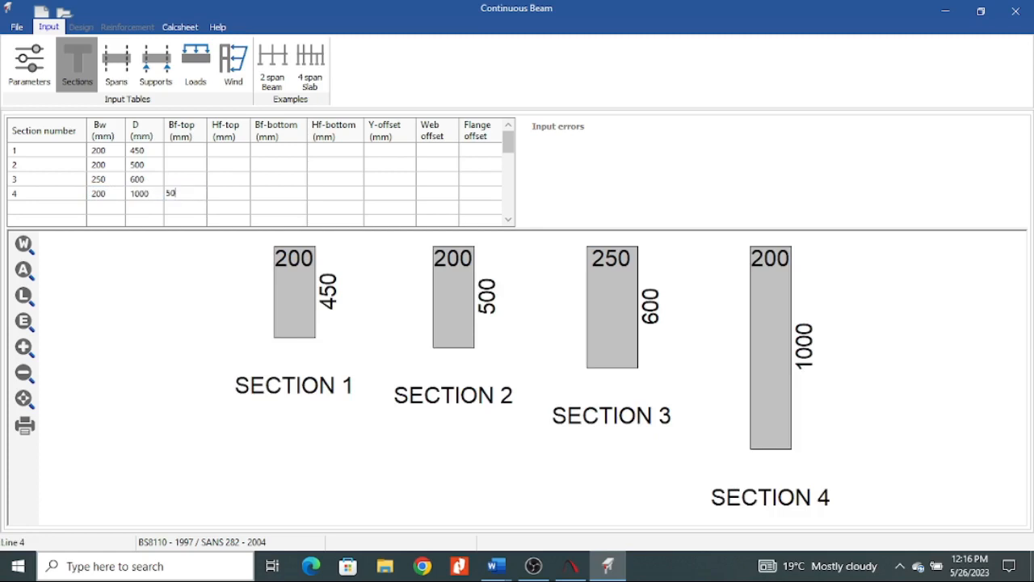
click(242, 193)
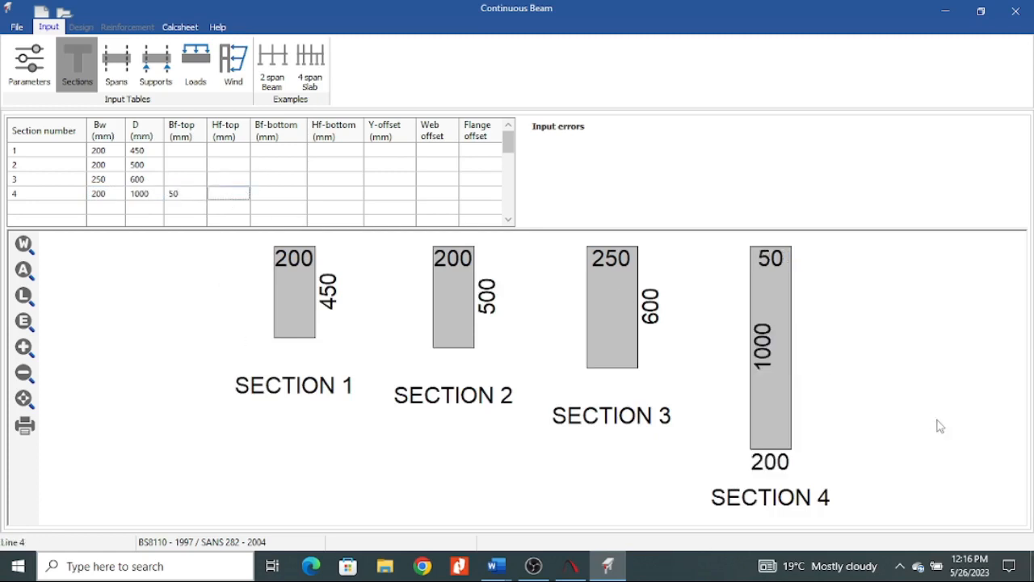
text(1)
double_click(181, 194)
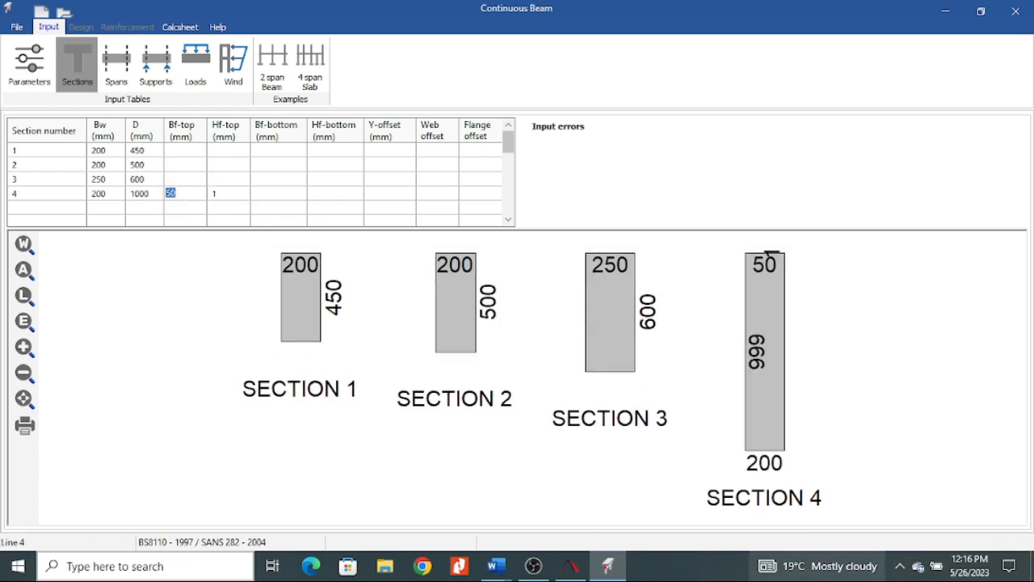
mouse_move(817, 574)
text(200)
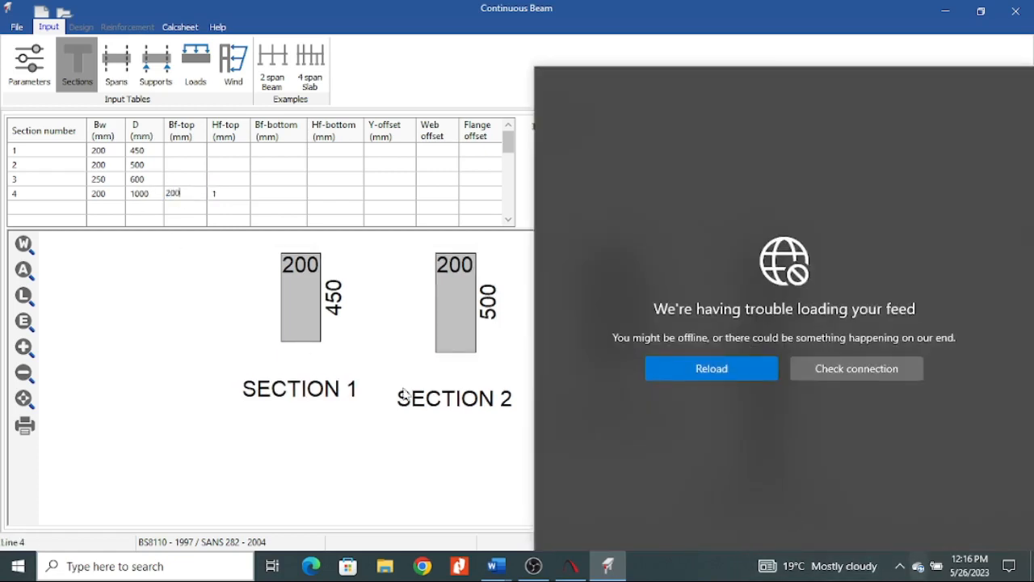
click(231, 201)
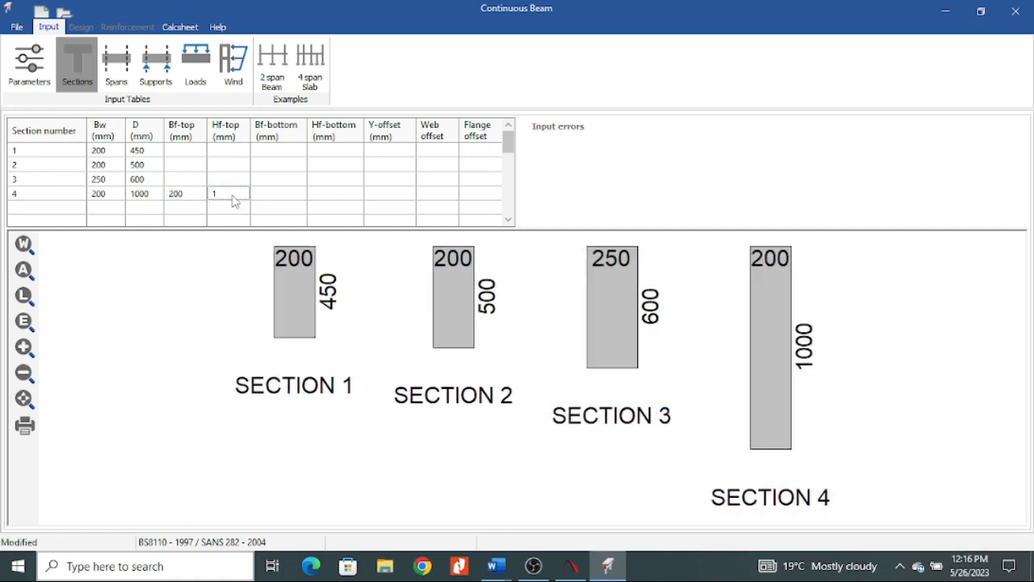
click(233, 193)
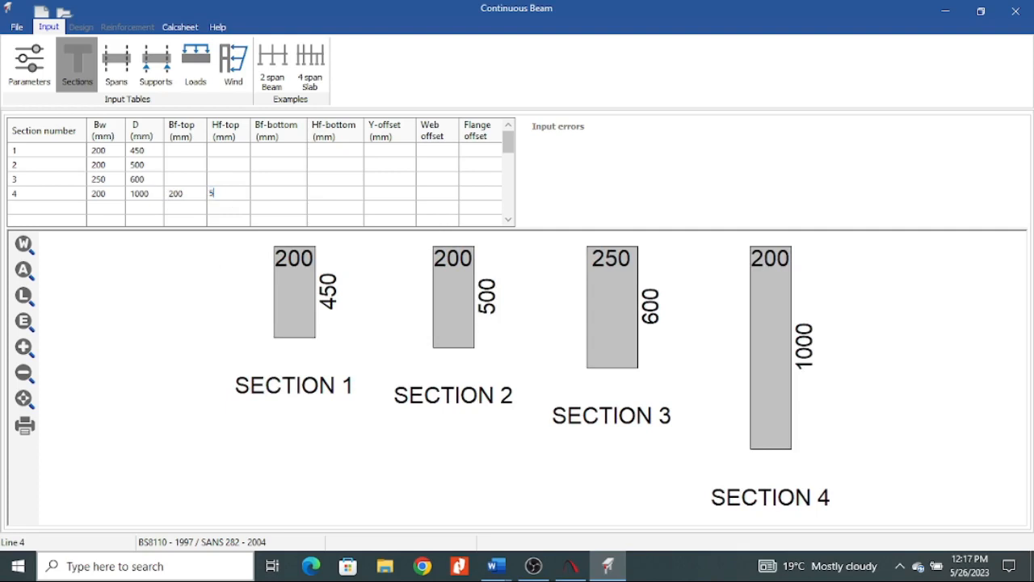
Give section 4 a bottom flange 50 mm wide and 100 mm thick.
click(275, 196)
text(50)
click(342, 197)
text(100)
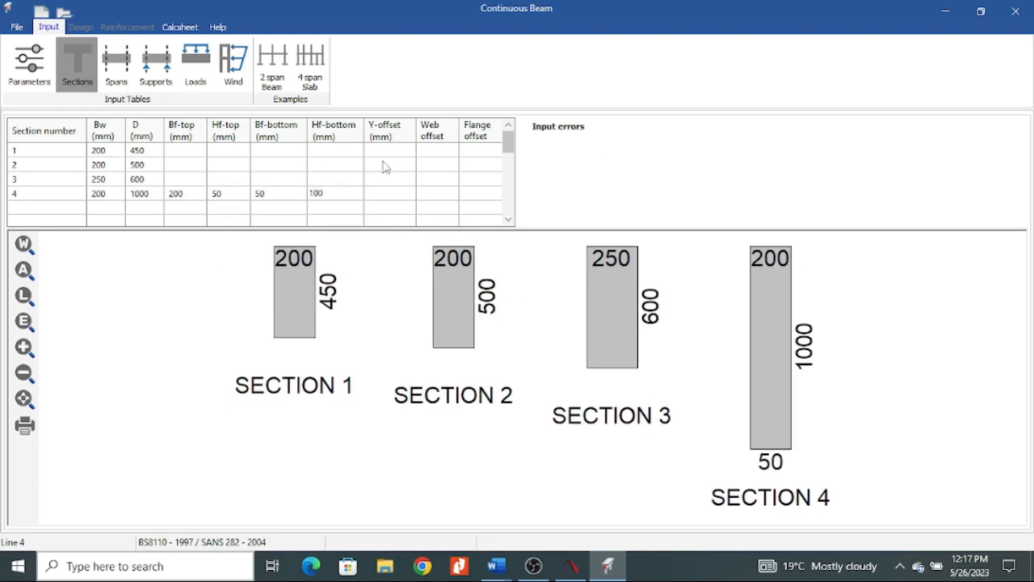
click(388, 197)
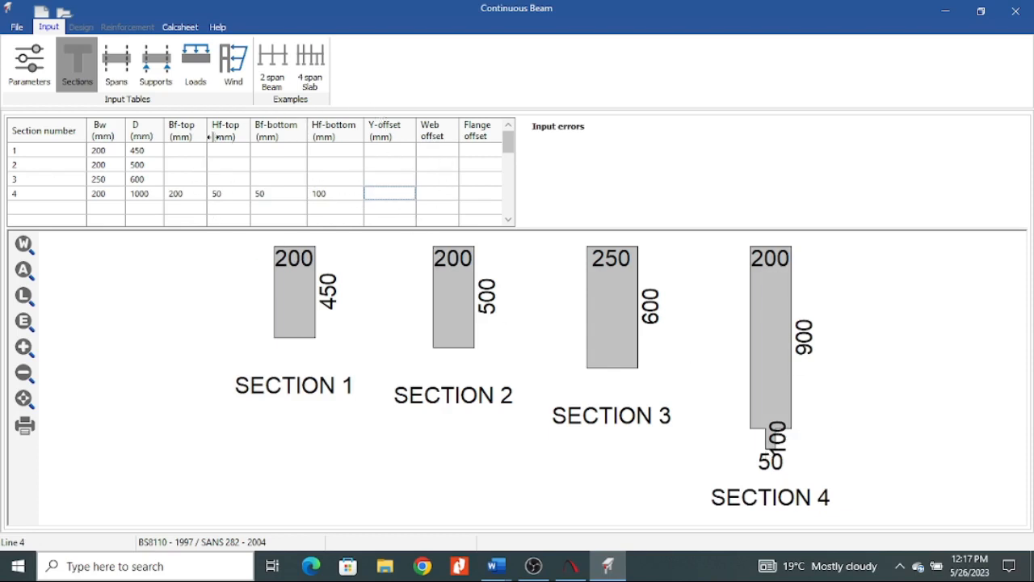
Clear the top and bottom flange dimensions of section 4.
click(331, 196)
click(257, 192)
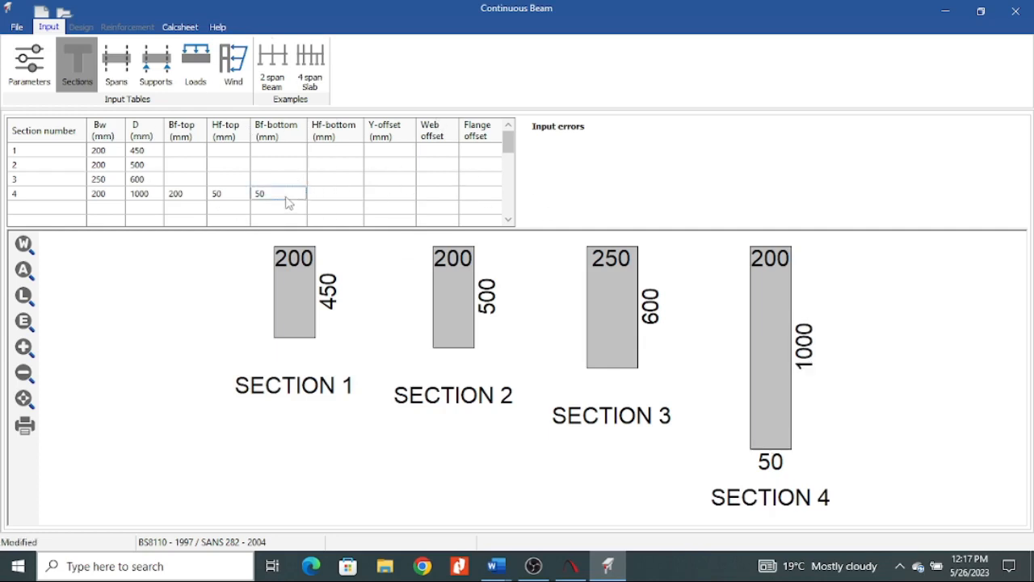
click(237, 198)
drag(238, 197, 118, 204)
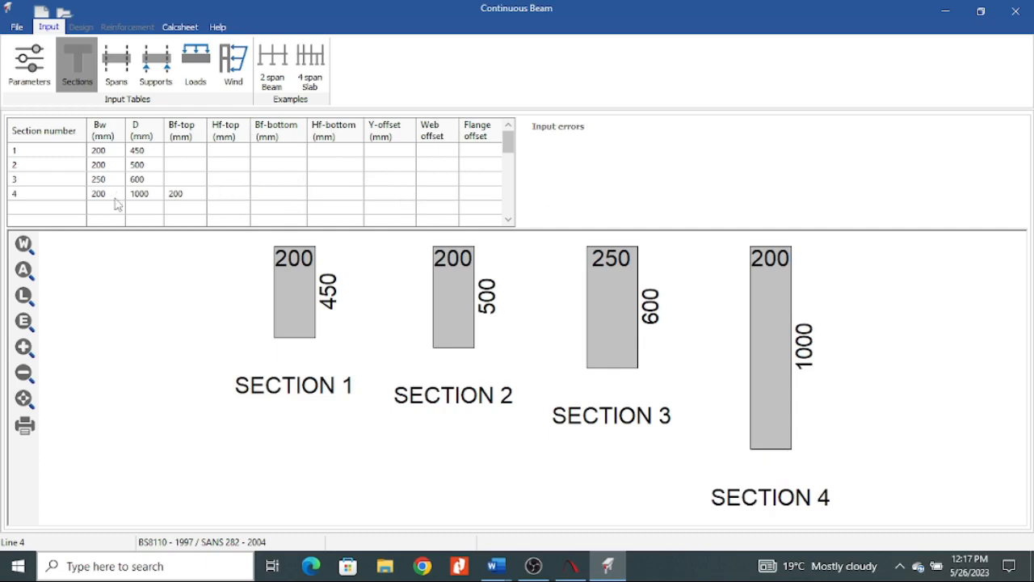
click(198, 194)
drag(199, 194, 69, 219)
key(Delete)
Delete the remaining depth and width values of section 4.
click(146, 198)
drag(146, 198, 52, 208)
key(Delete)
click(115, 194)
drag(116, 194, 3, 200)
key(Delete)
click(321, 193)
Open the spans table and switch to the load take down document in Word to read the beam's span lengths.
click(122, 71)
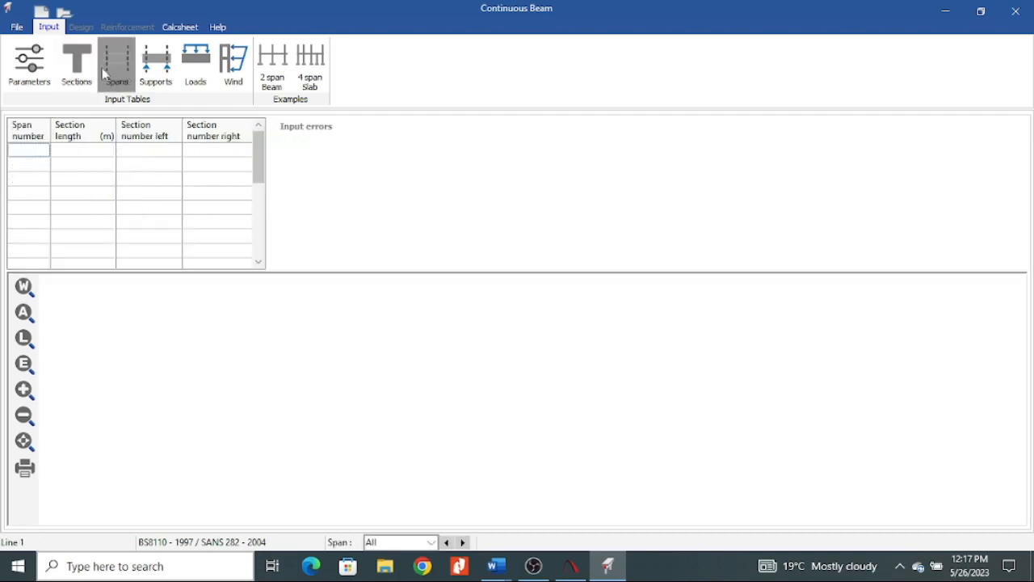
click(496, 566)
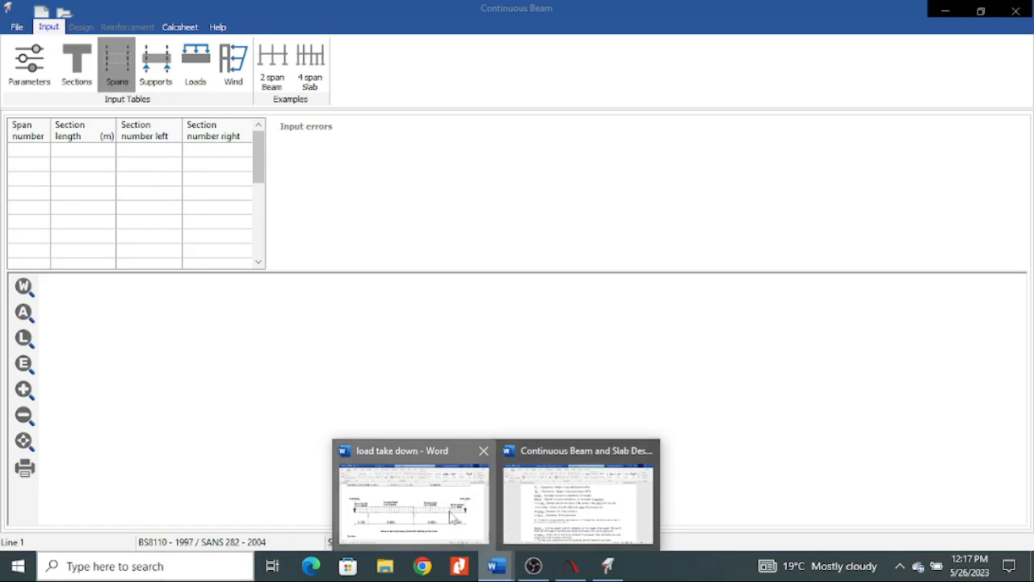
click(491, 489)
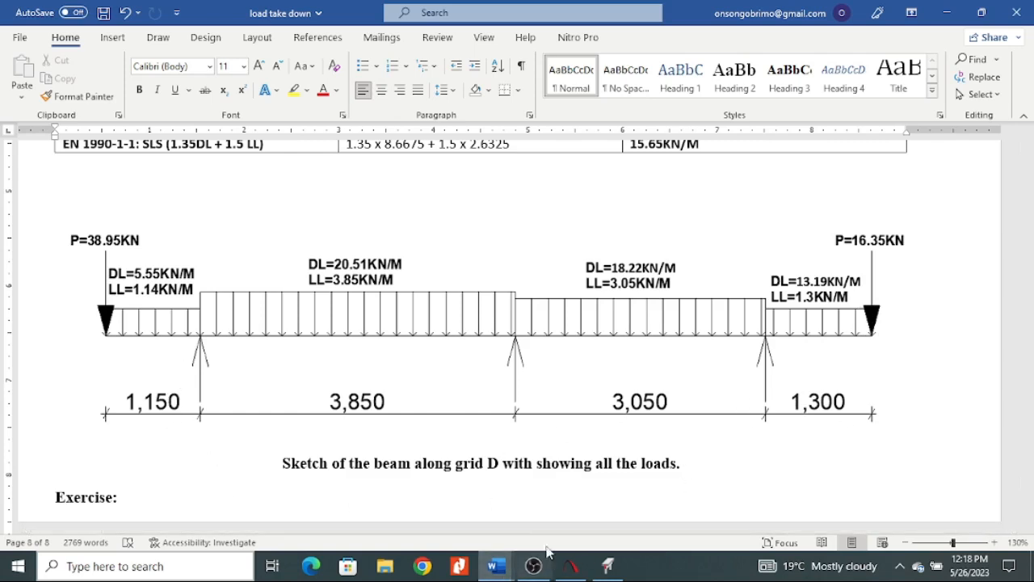
Return to the Prokon continuous beam module and enter span numbers 1 to 4 in the spans table.
click(608, 565)
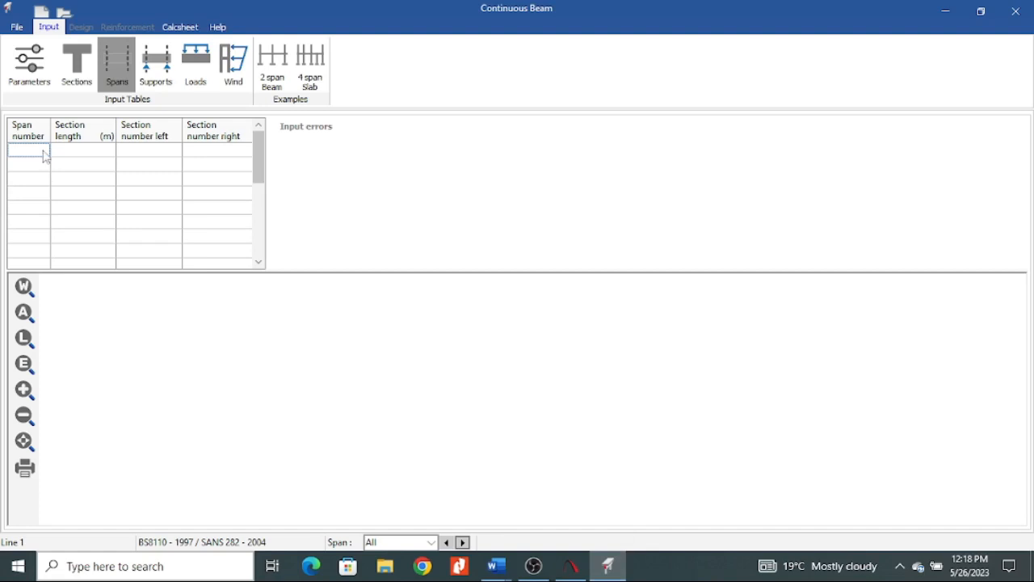
text(1)
key(Return)
text(2)
key(Return)
text(3)
key(Return)
text(4)
Set the section lengths of span 1 to 1.15 m and span 2 to 3.85 m, following the load take down sketch.
click(77, 153)
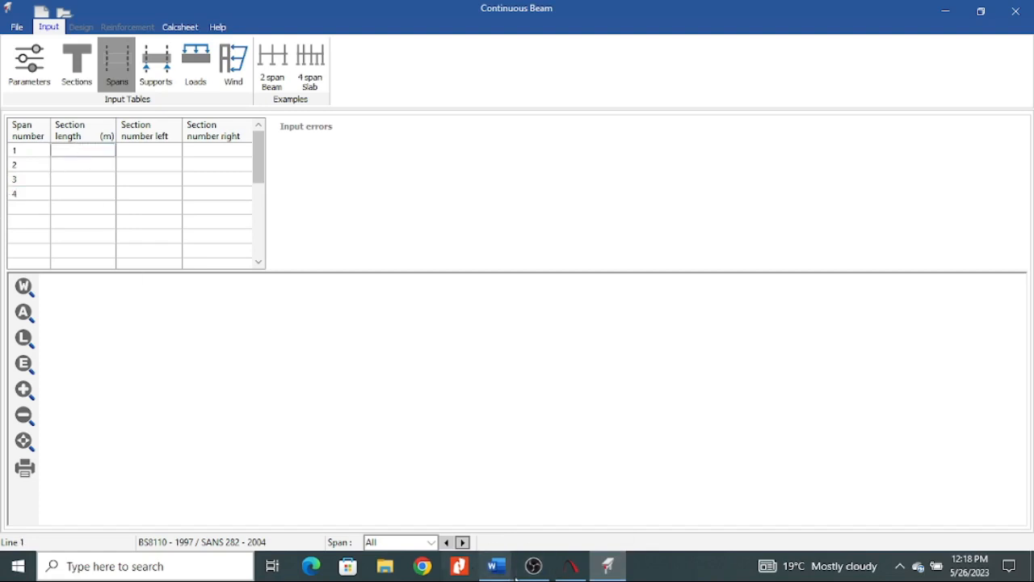
mouse_move(496, 566)
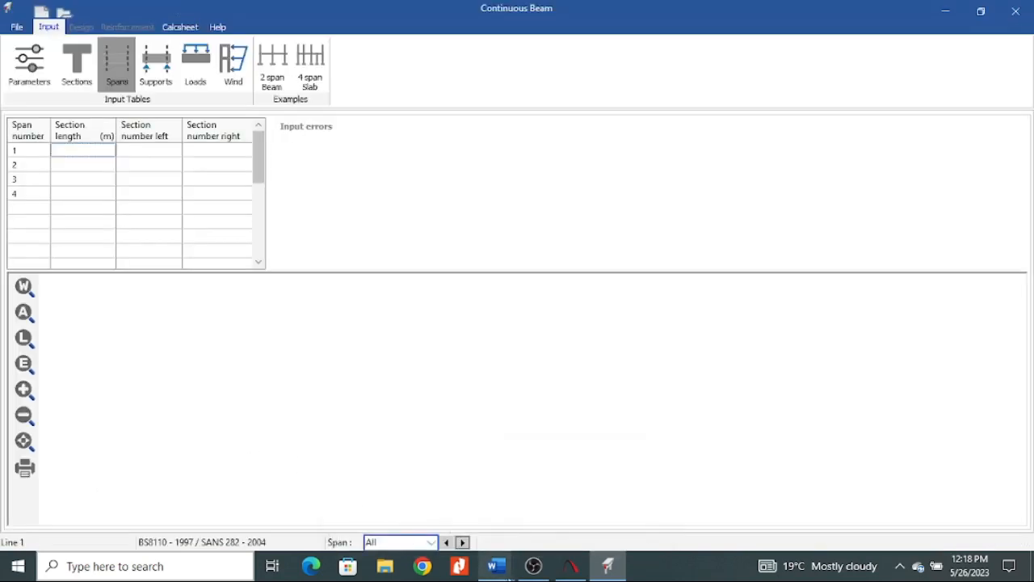
mouse_move(421, 505)
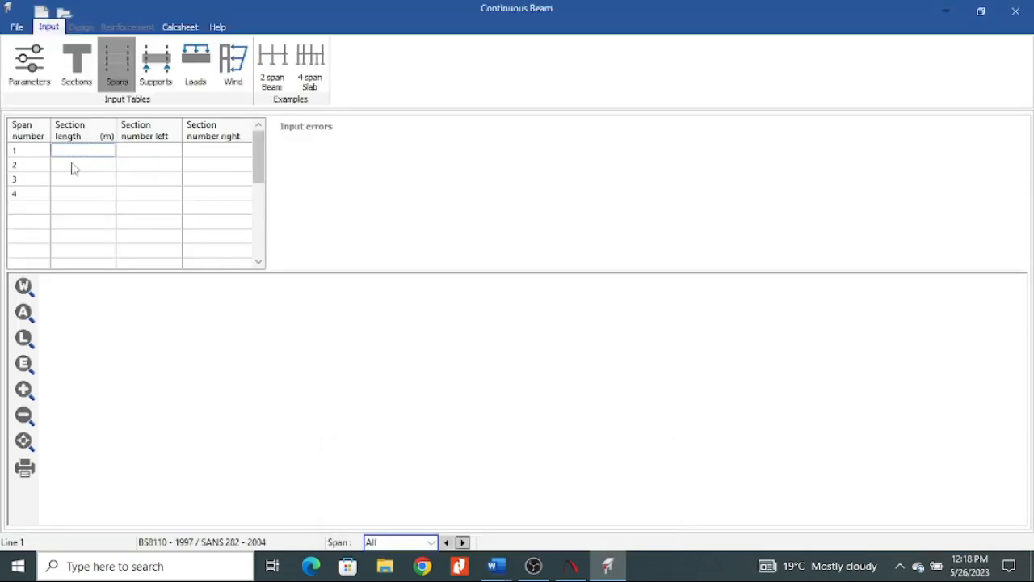
click(89, 149)
text(1.15)
click(75, 167)
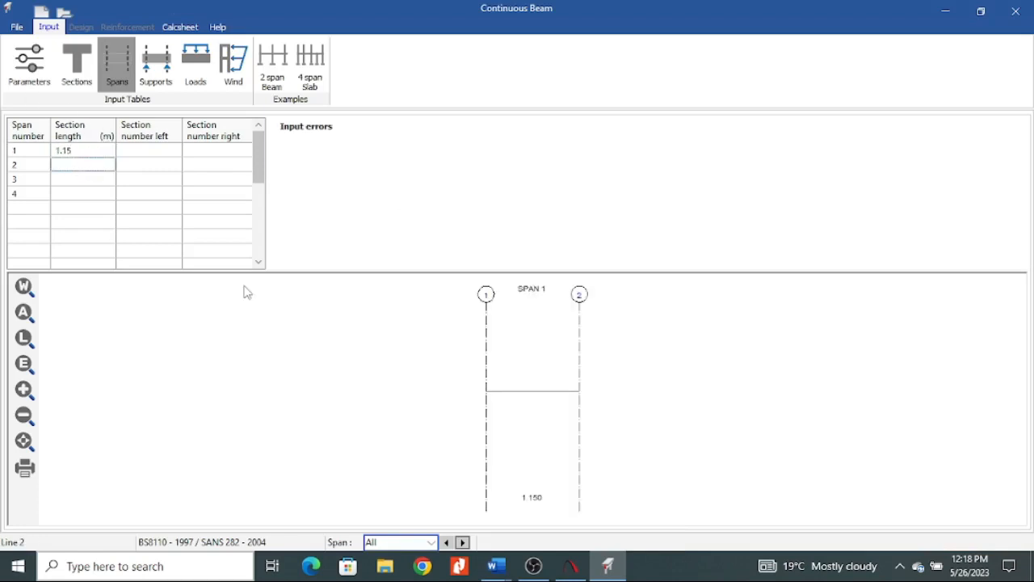
text(3.)
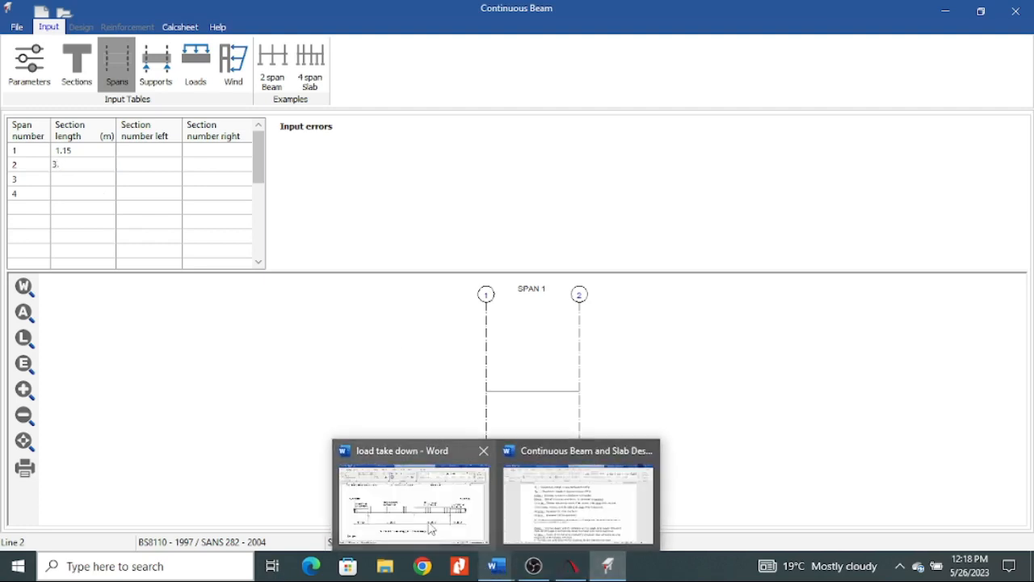
mouse_move(431, 527)
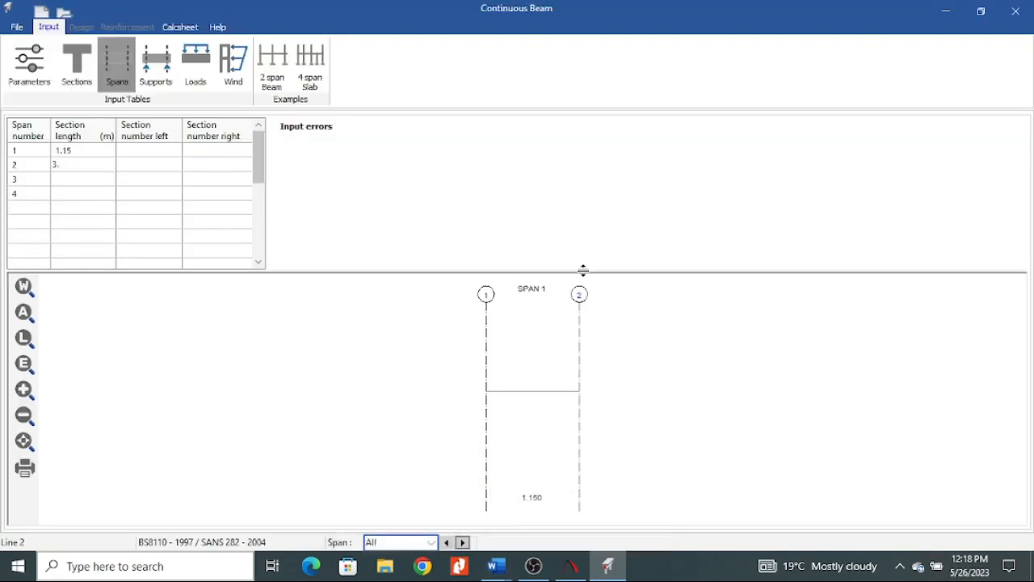
text(3.85)
Set the section lengths of span 3 to 3.05 m and span 4 to 1.3 m, following the load take down sketch.
click(92, 179)
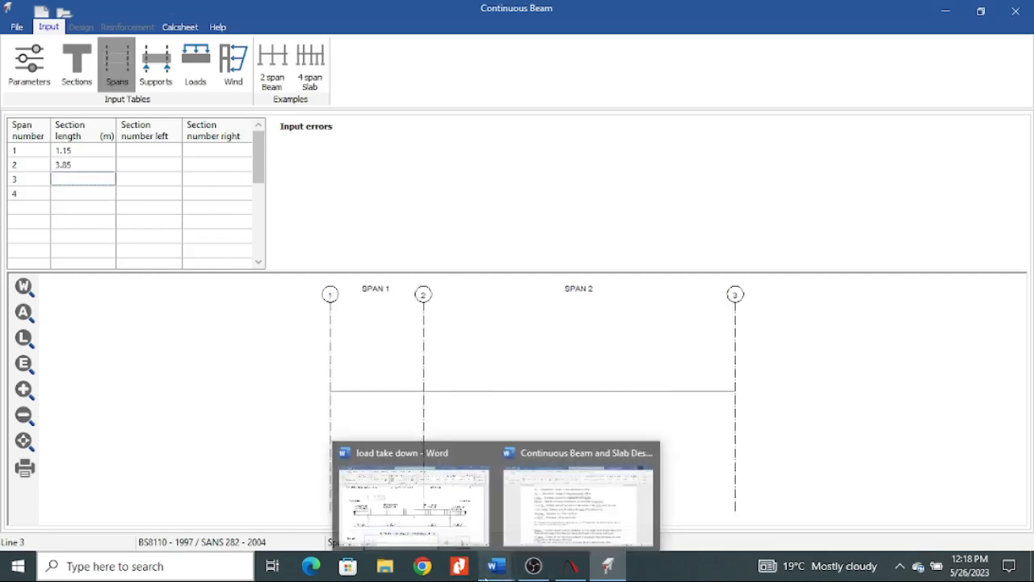
mouse_move(398, 499)
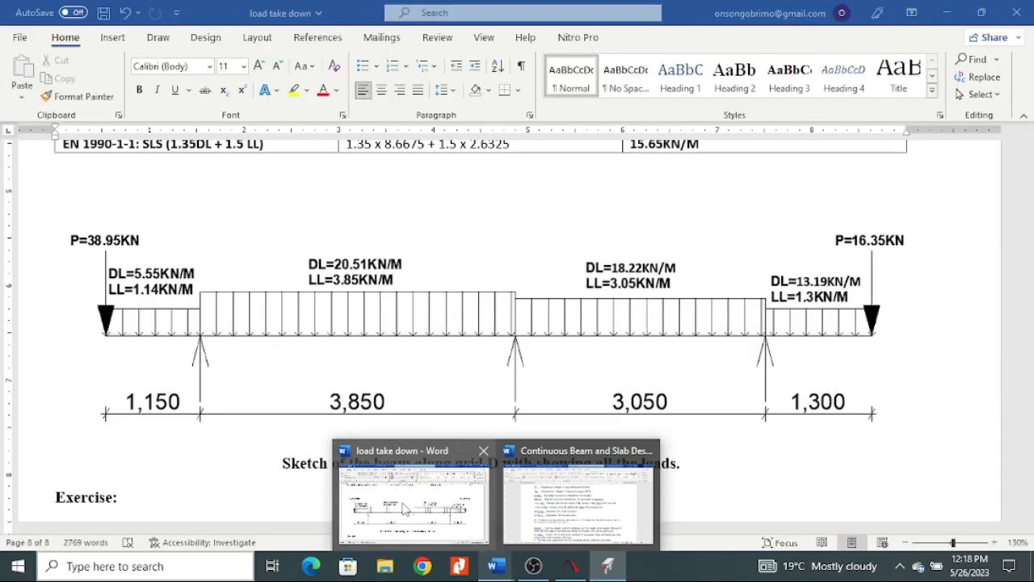
text(3)
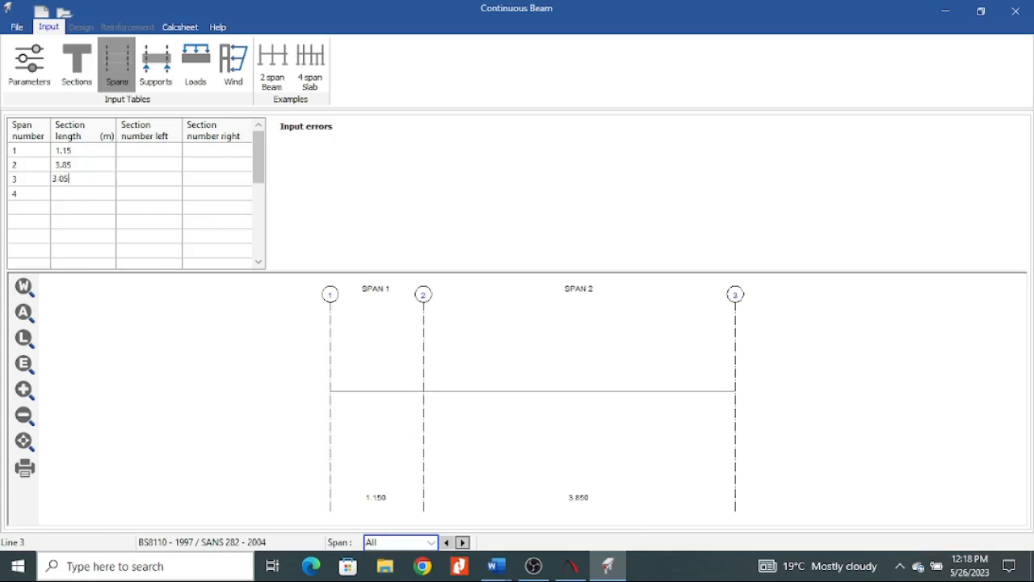
text(.05)
click(66, 195)
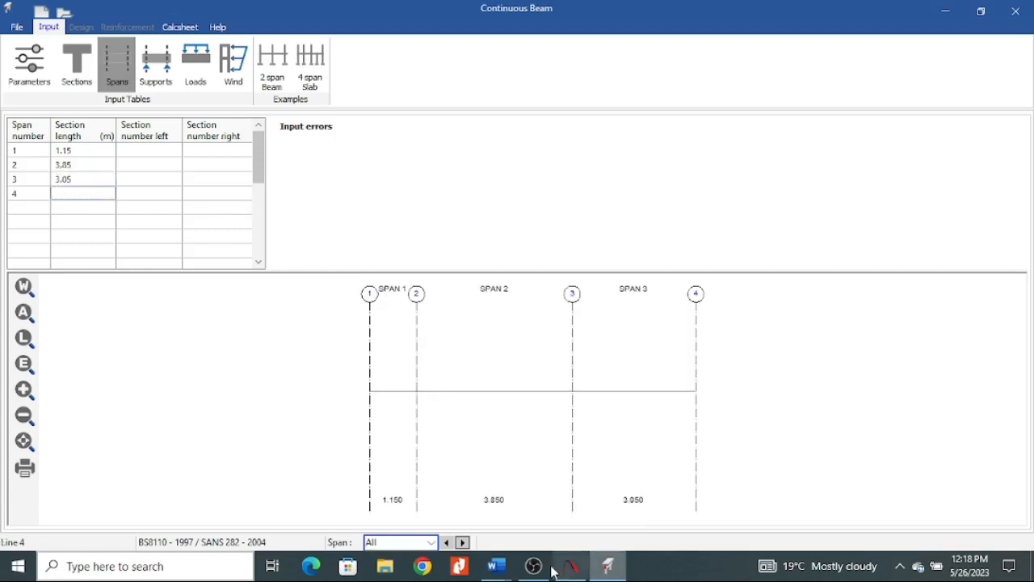
mouse_move(461, 500)
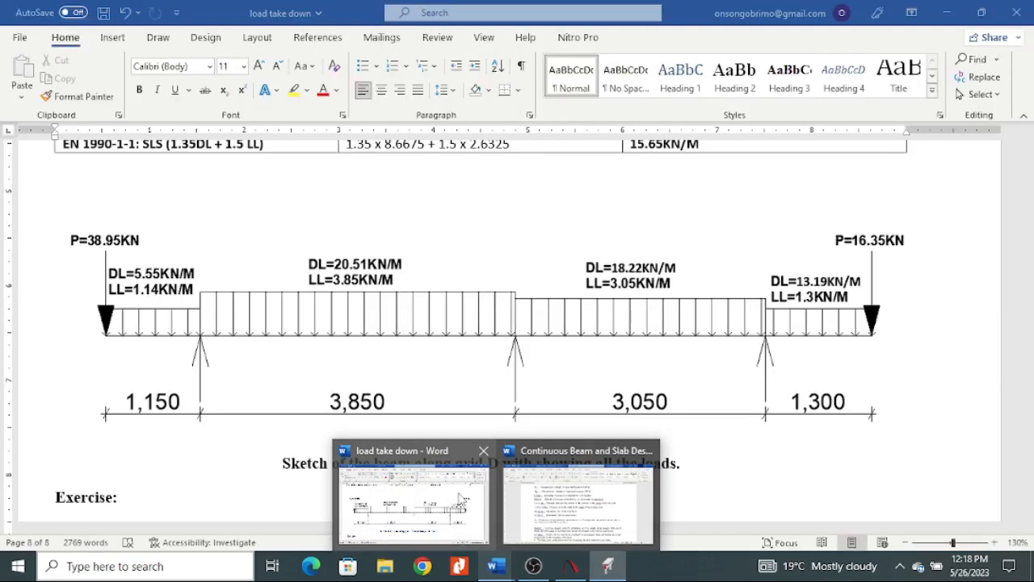
text(1)
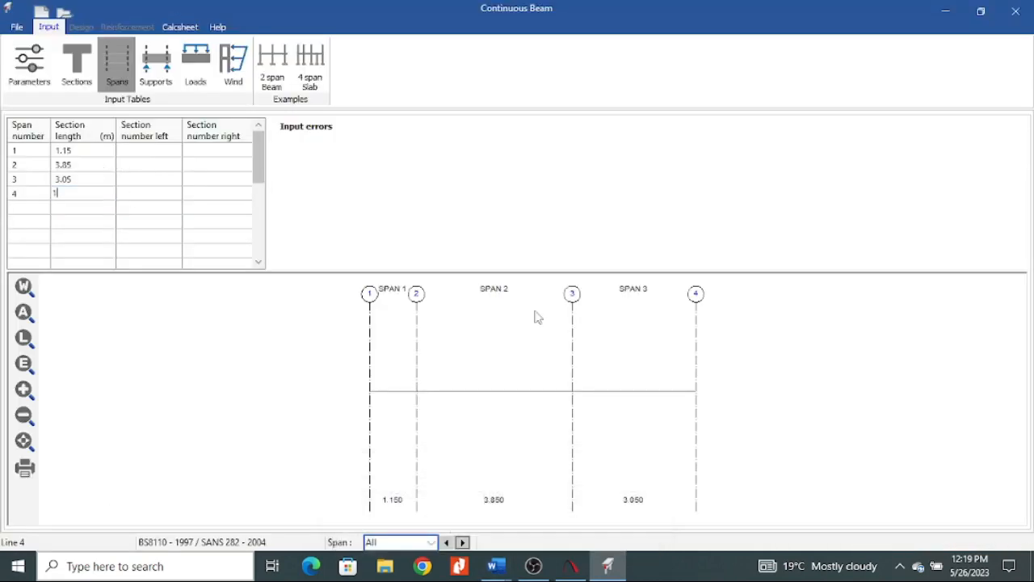
text(.3)
click(81, 223)
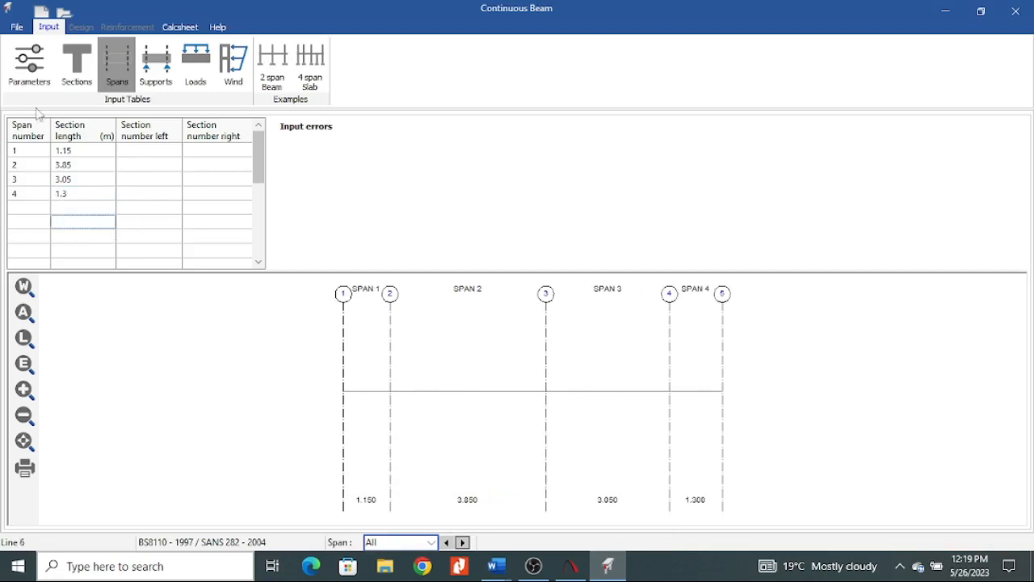
Check the defined sections and assign left section number 1 to span 1 and 2 to span 2.
click(77, 65)
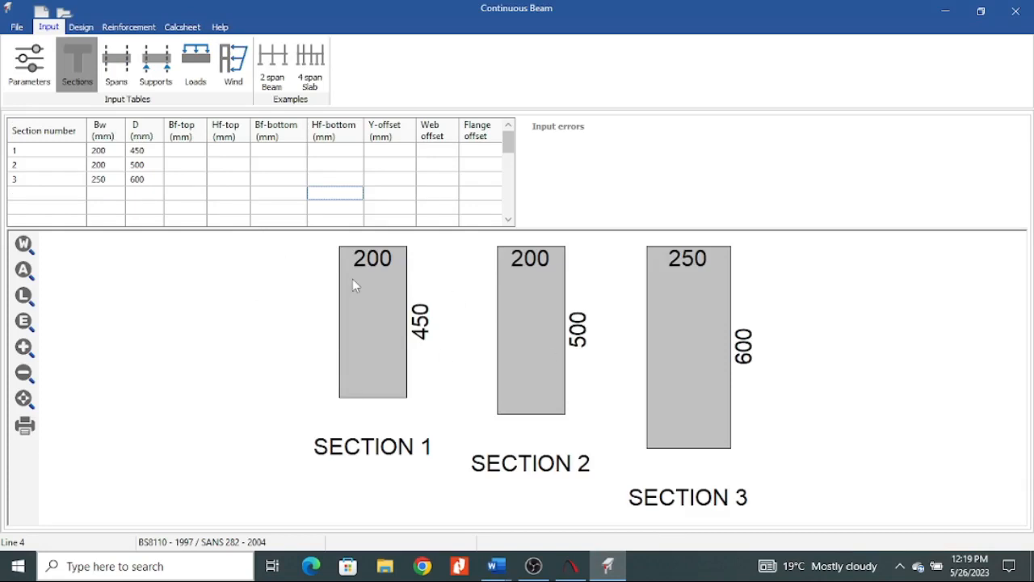
click(116, 65)
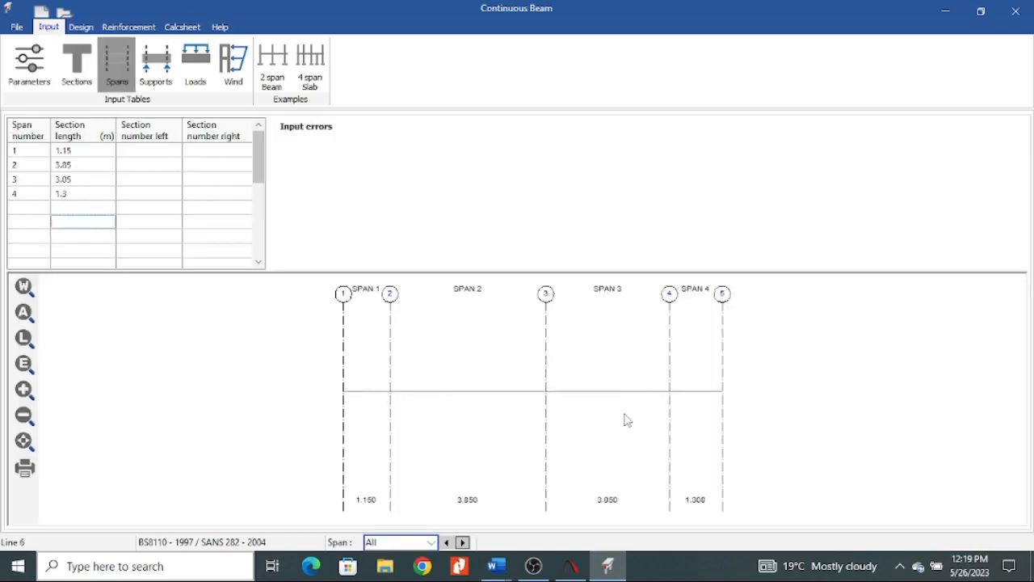
click(169, 155)
text(1)
key(Return)
text(2)
key(Return)
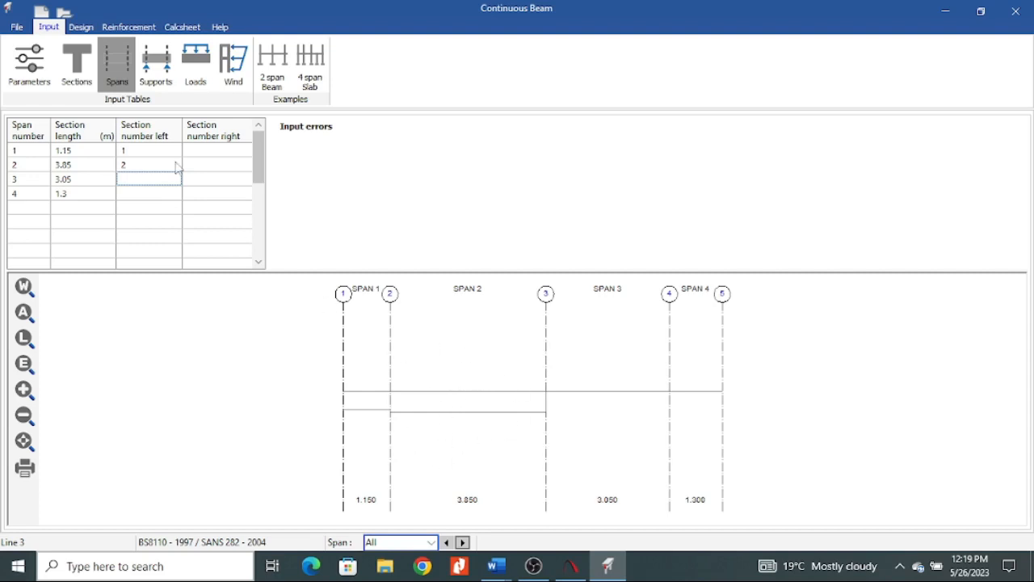
Change the left section number of span 2 to 1 and enter 1 for spans 3 and 4.
click(140, 166)
drag(143, 166, 72, 164)
key(BackSpace)
text(1)
key(Return)
text(1)
key(Return)
text(1)
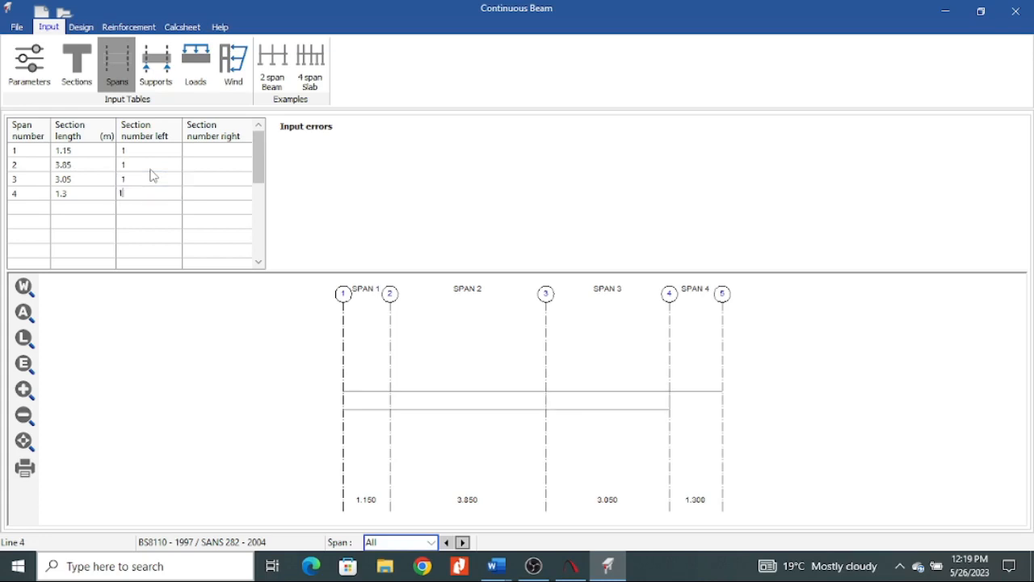
Try section 2 as the right section number of span 1 and clear the entry again.
click(219, 151)
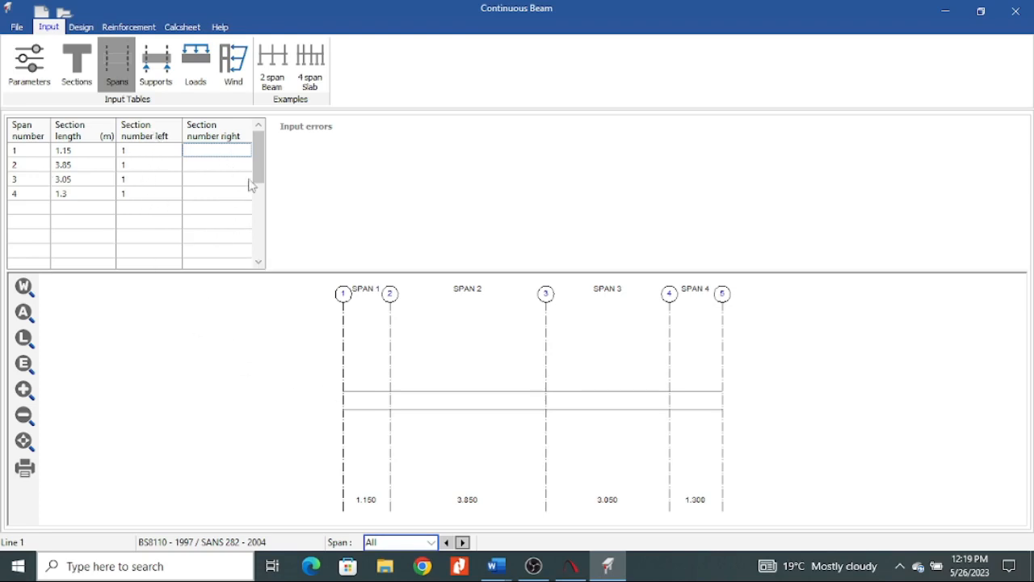
click(209, 149)
text(2)
click(213, 209)
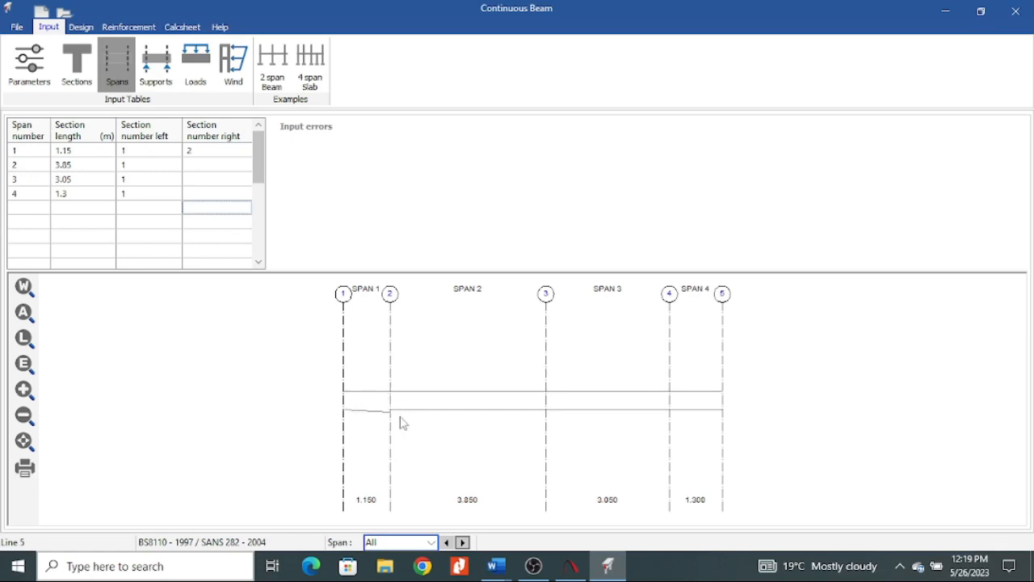
click(197, 152)
drag(197, 151, 127, 156)
key(BackSpace)
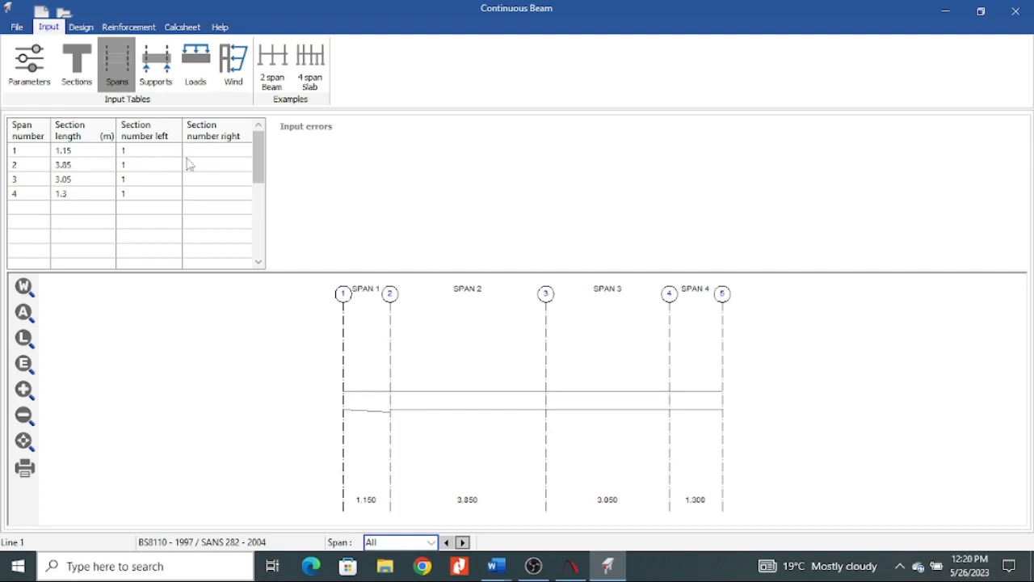
Set both the left and right section numbers of span 3 to 2.
click(129, 184)
drag(129, 185, 94, 196)
key(BackSpace)
text(2)
click(208, 181)
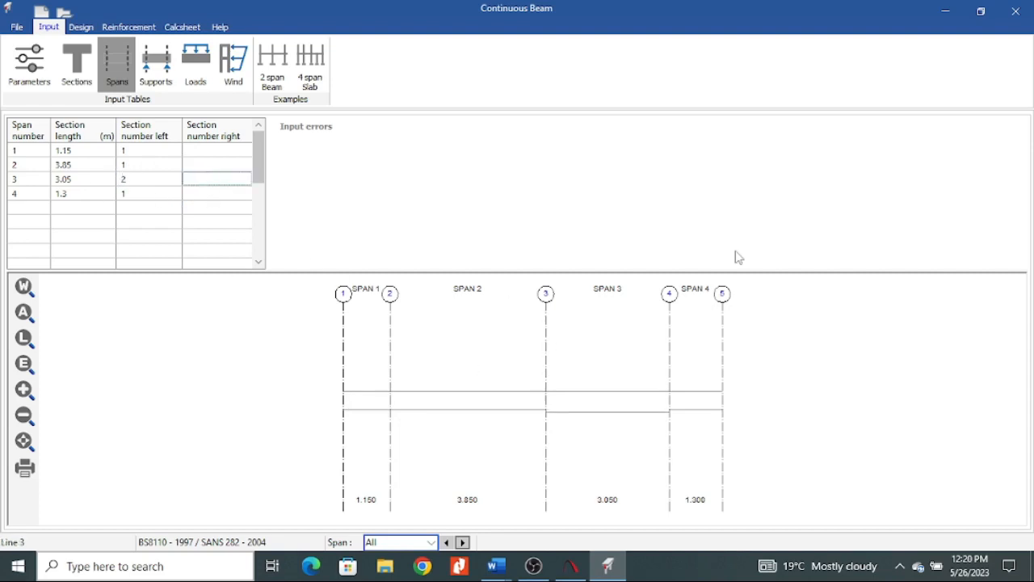
text(2)
click(235, 213)
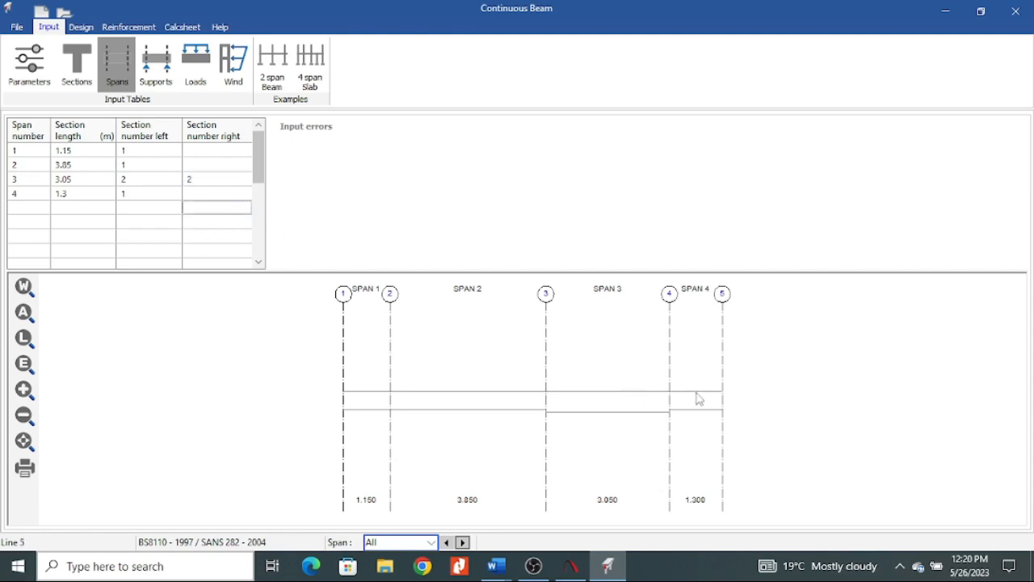
Clear the right section number of span 3 and set its left section number back to 1.
click(208, 179)
key(BackSpace)
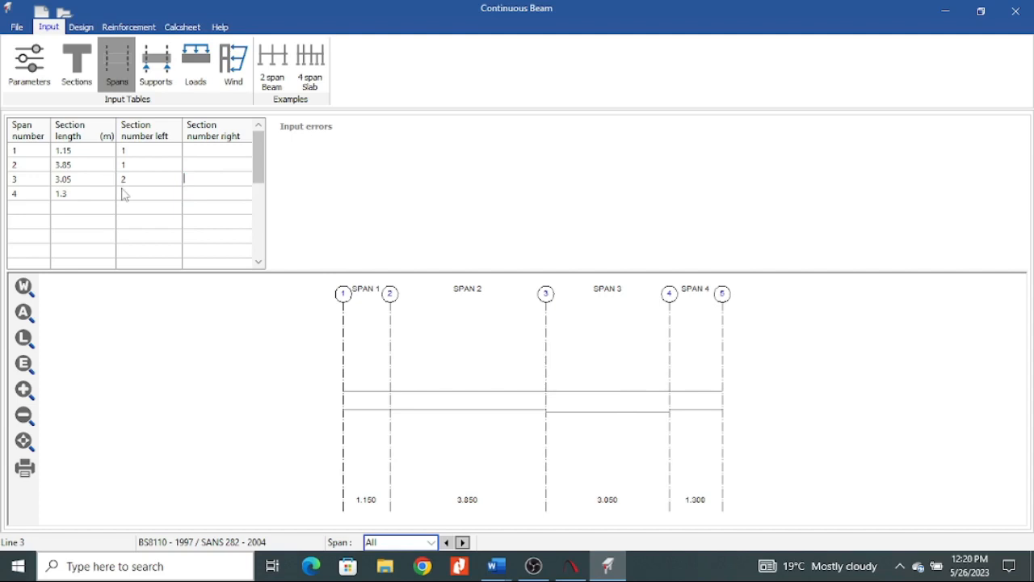
click(138, 180)
text(1)
Enter right section number 1 for all four spans.
click(204, 151)
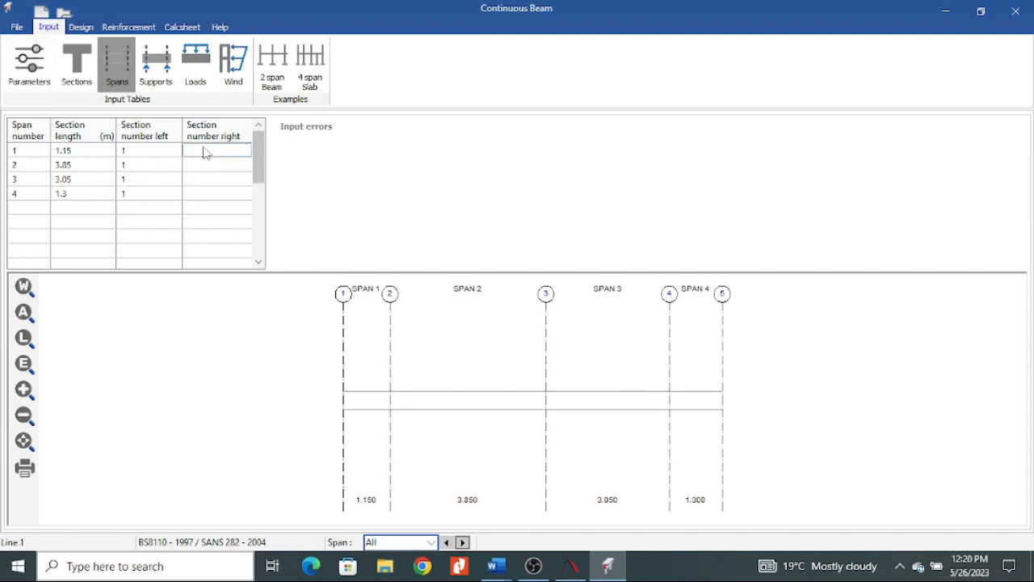
text(1)
click(229, 164)
text(1)
key(Return)
text(1)
key(Return)
text(1)
Delete the right section numbers of all four spans.
drag(217, 152, 215, 199)
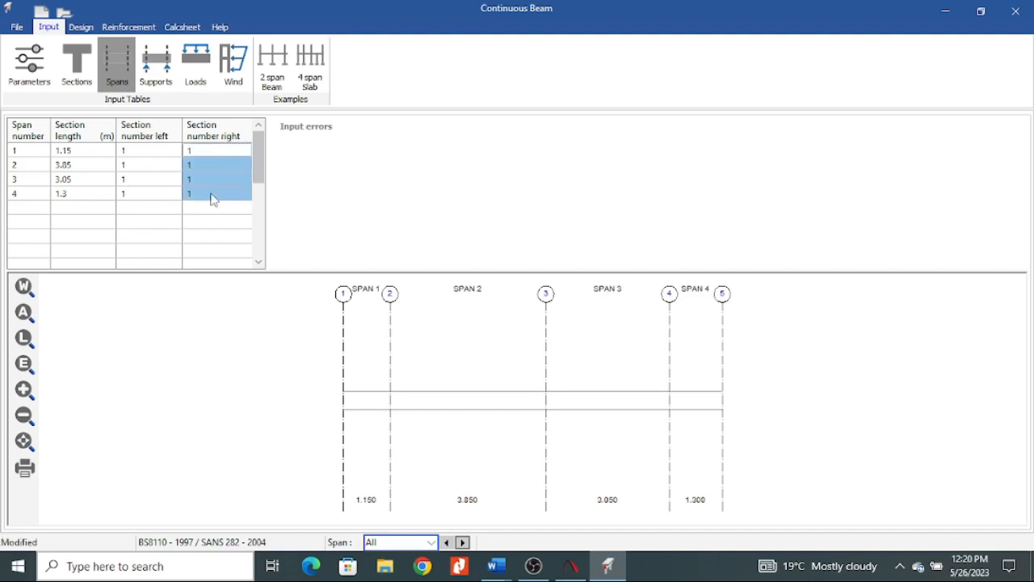
key(Delete)
click(207, 223)
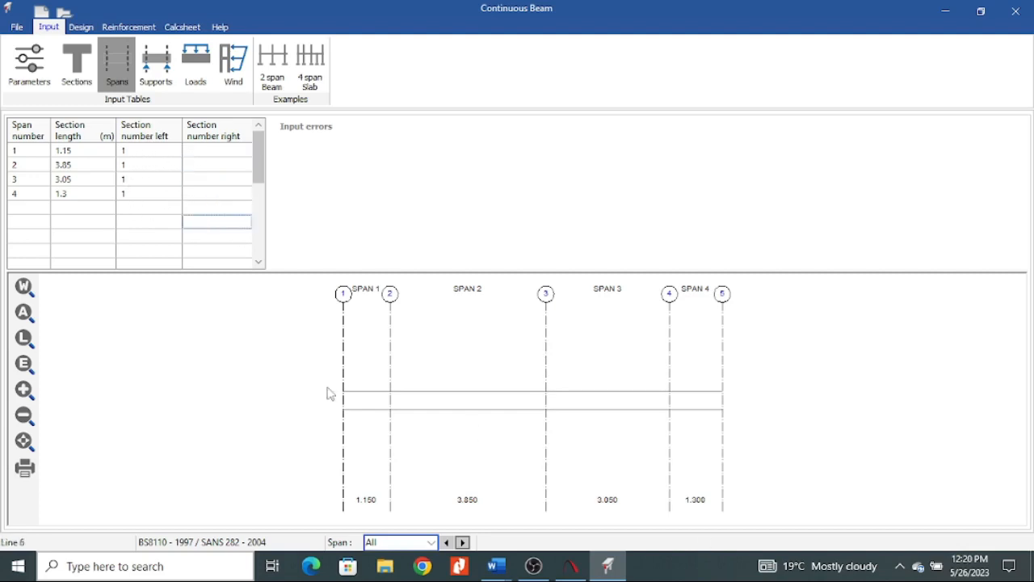
Open the supports table and enter support numbers 1 to 5.
click(161, 79)
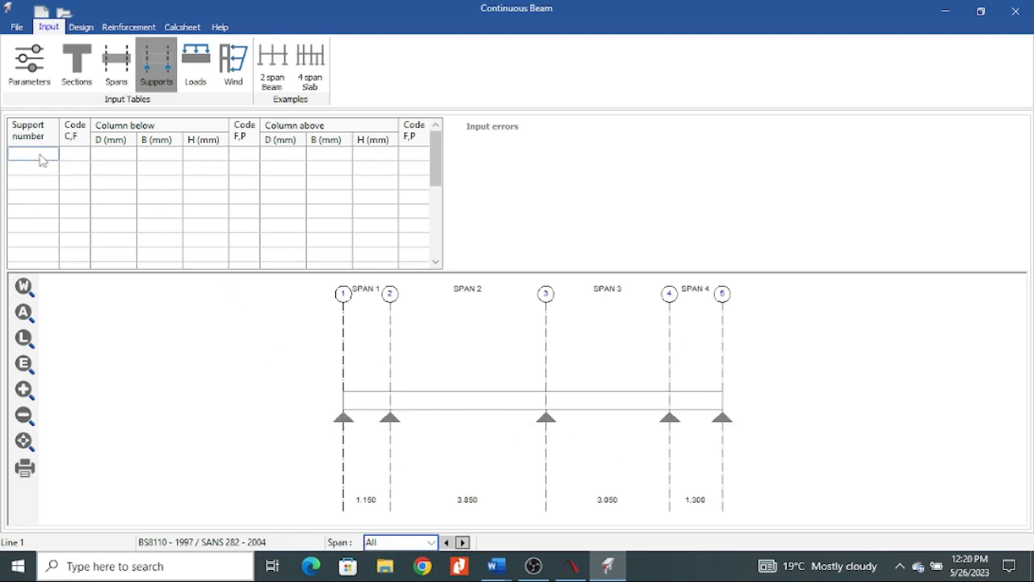
text(1)
key(Return)
text(2)
key(Return)
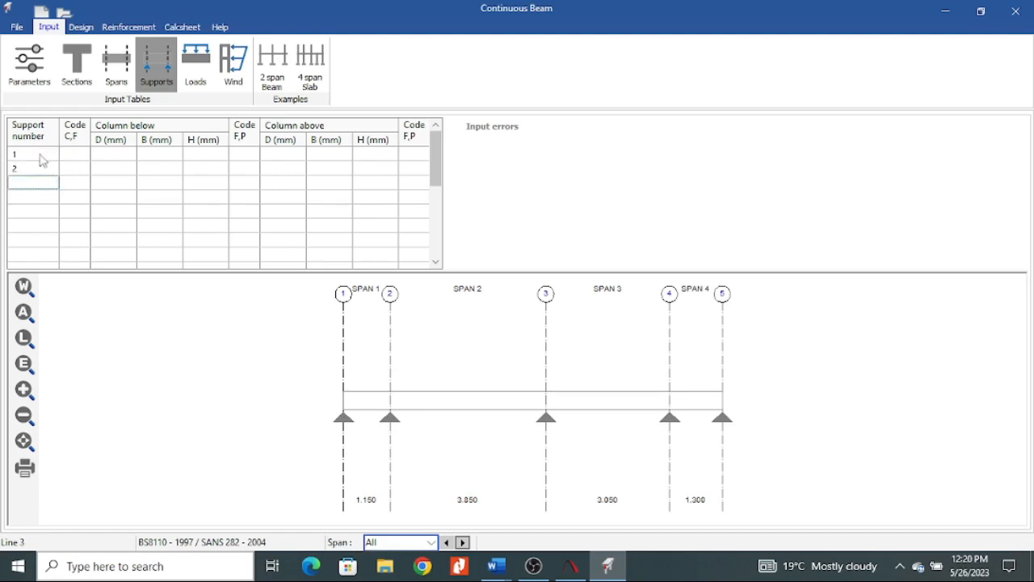
text(3)
key(Return)
text(4)
key(Return)
key(Return)
key(Up)
text(5)
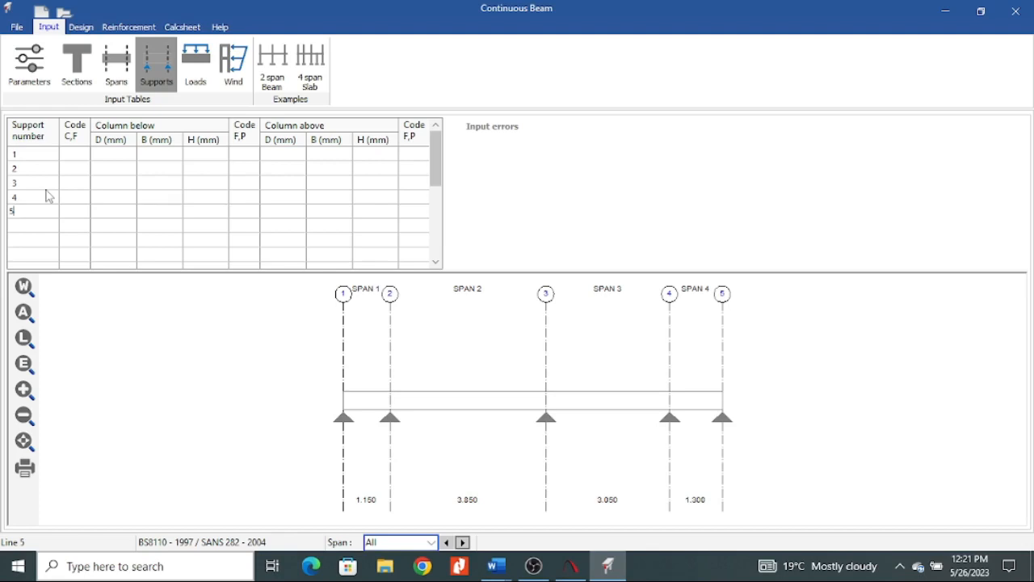
Assign the cantilever code C to supports 1 and 5 at the beam's two ends.
click(78, 157)
text(c)
click(74, 215)
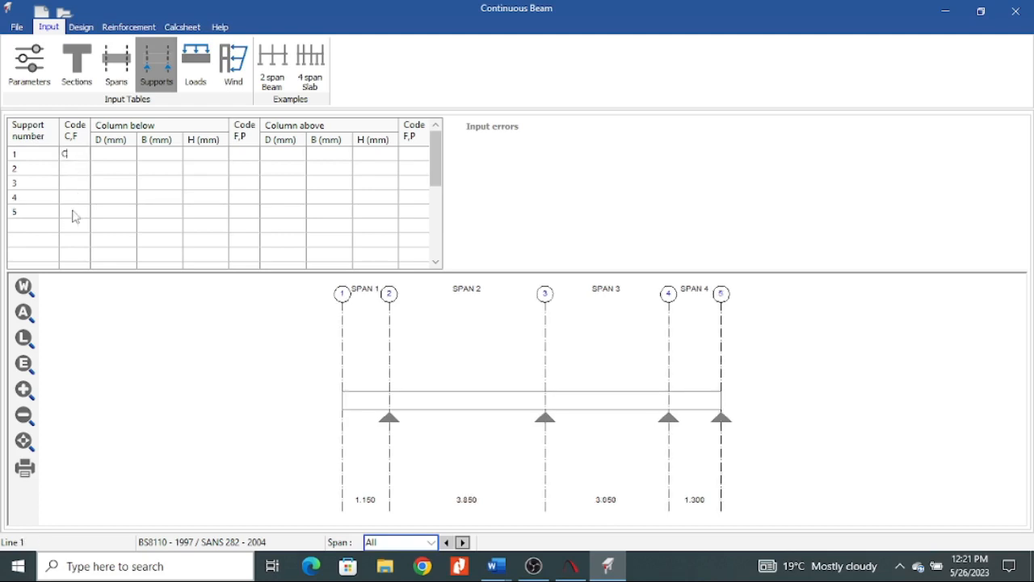
text(c)
click(112, 197)
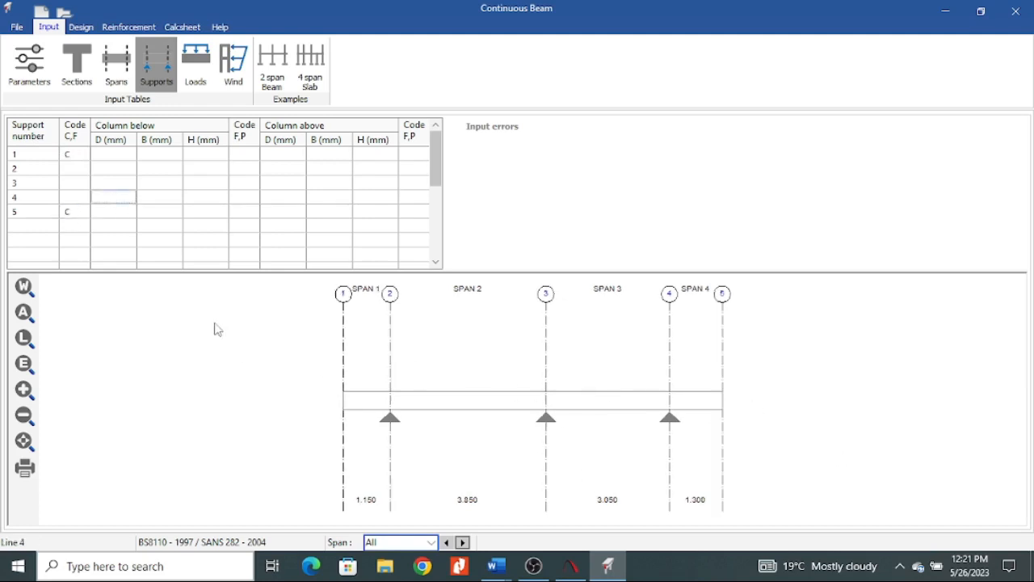
Assign the fixity code F to the intermediate supports 2, 3 and 4.
double_click(81, 169)
text(F)
click(81, 186)
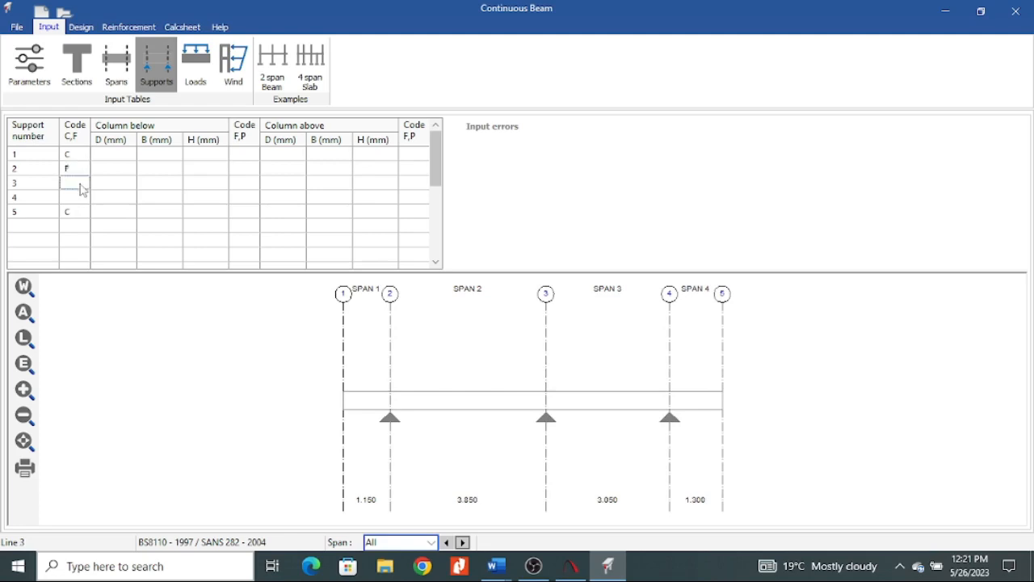
text(F)
click(78, 198)
text(F)
Clear the codes of the intermediate supports 2, 3 and 4.
double_click(77, 168)
key(BackSpace)
double_click(75, 183)
key(BackSpace)
double_click(70, 196)
key(BackSpace)
click(110, 155)
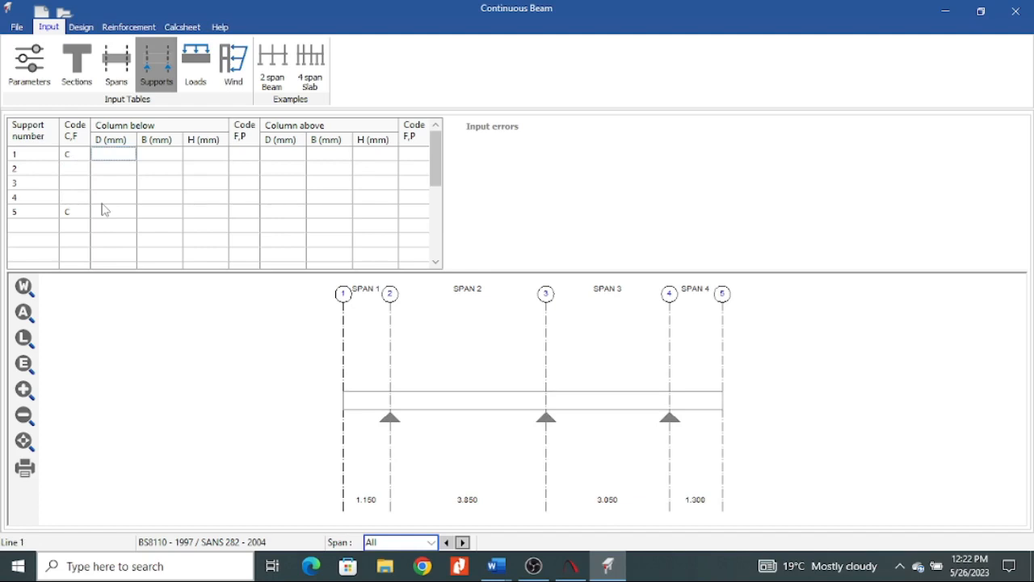
text(300)
click(172, 159)
text(300)
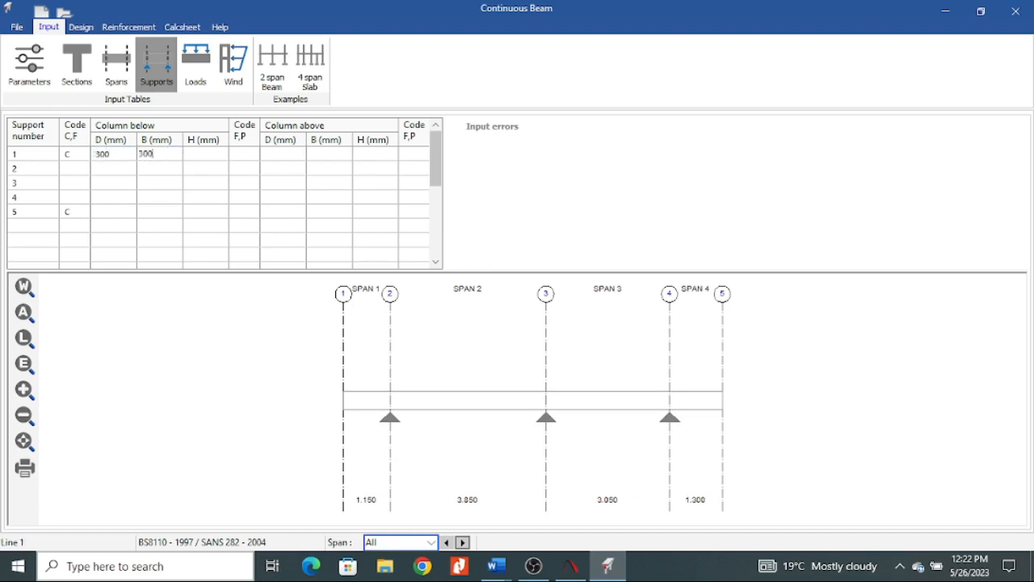
click(105, 172)
click(121, 155)
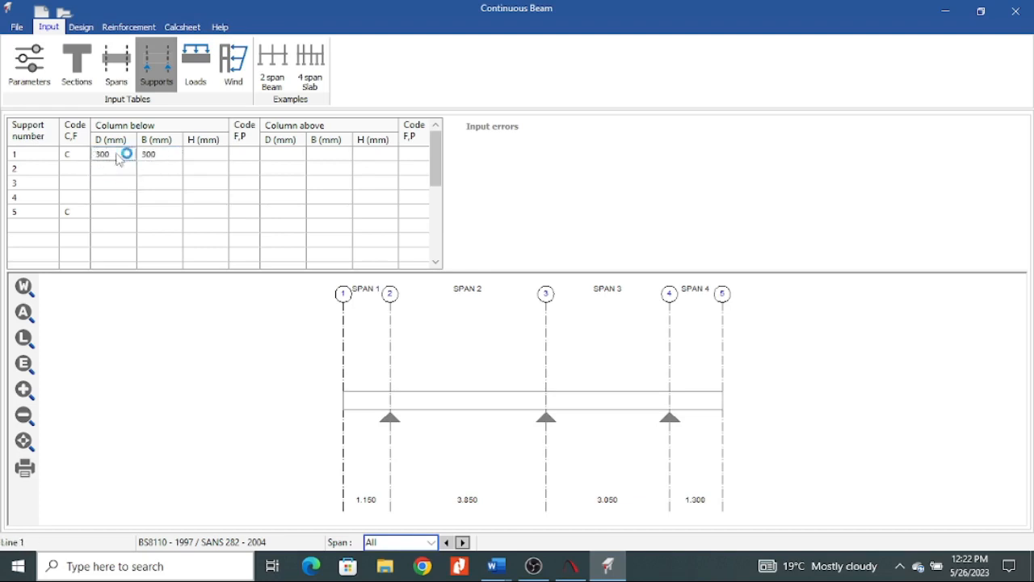
drag(113, 153, 68, 163)
key(BackSpace)
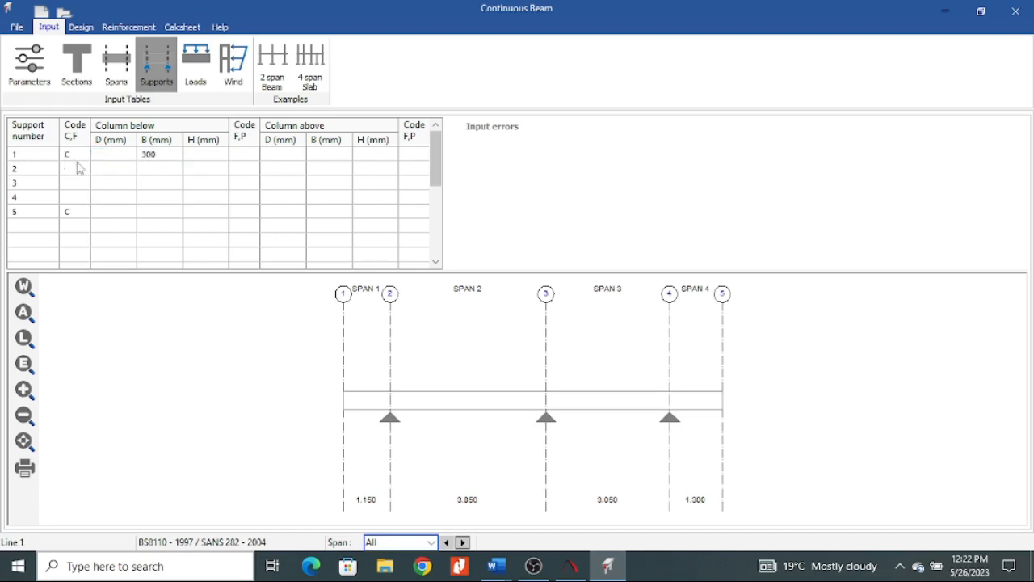
click(160, 155)
drag(162, 153, 115, 152)
key(BackSpace)
Set the column below supports 2, 3 and 4 to a D of 300 mm and a B of 300 mm.
click(123, 171)
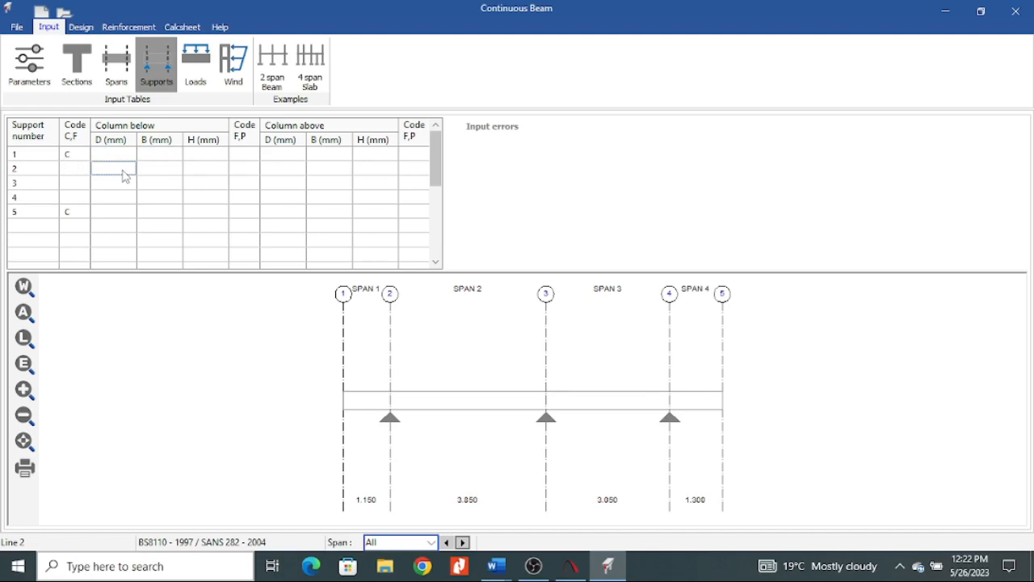
text(300)
key(Tab)
text(300)
key(Return)
text(300)
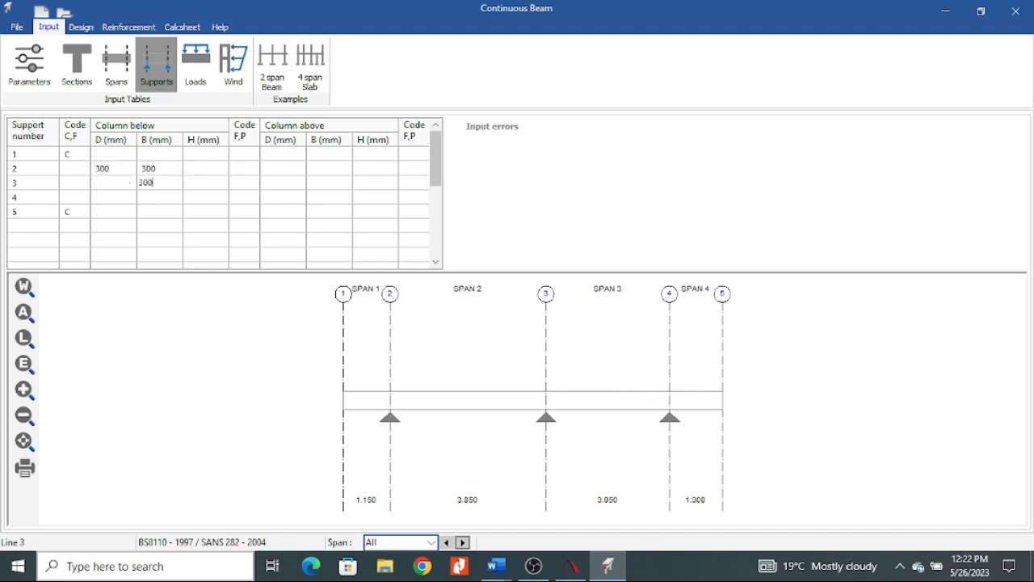
key(Return)
text(300)
click(120, 184)
text(300)
key(Return)
text(30)
click(178, 244)
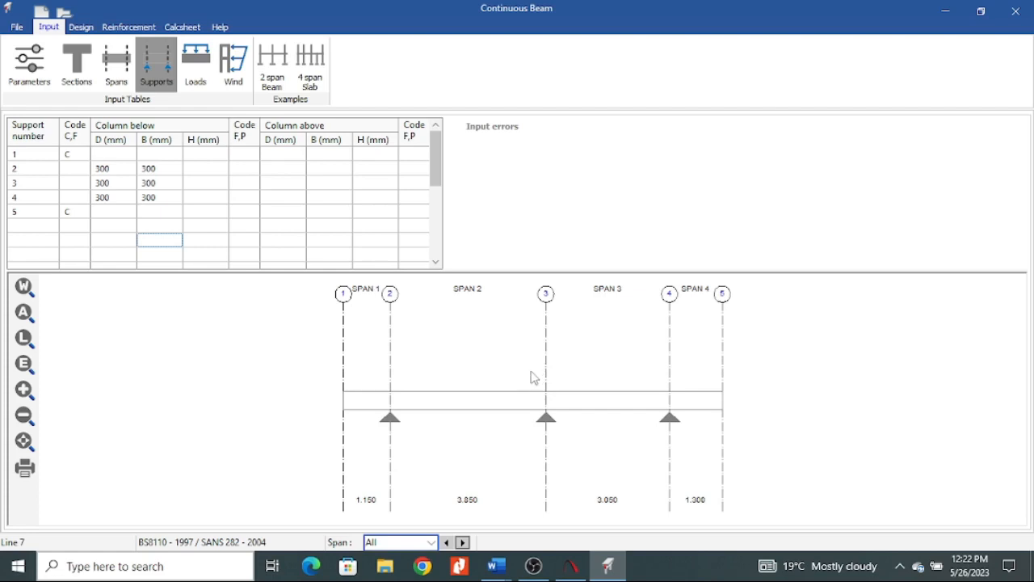
Enter a column height H of 3 for the columns below supports 2, 3 and 4.
click(212, 171)
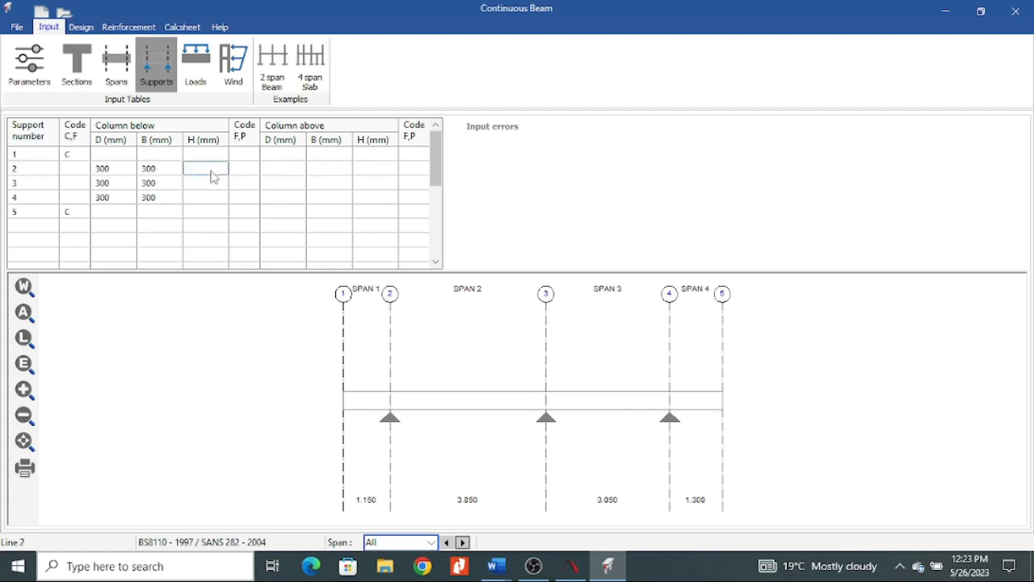
text(3)
key(Return)
text(3)
key(Return)
text(3)
key(Return)
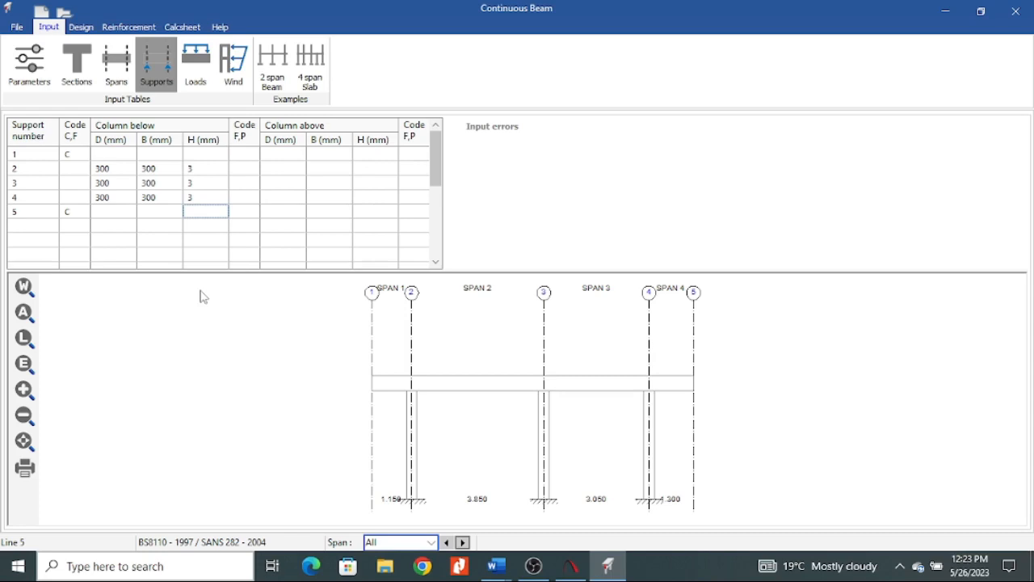
Set the columns above supports 2, 3 and 4 to a D of 300 mm and a B of 300 mm.
click(281, 169)
text(3)
key(Return)
text(300)
key(Return)
text(300)
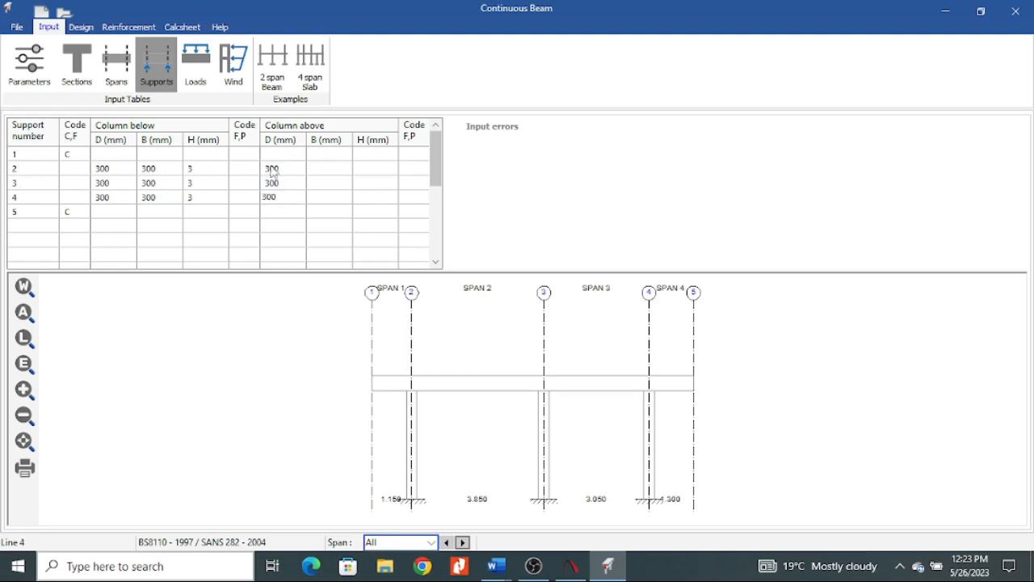
click(338, 172)
text(300)
key(Return)
text(300)
key(Return)
text(3)
Enter a column height H of 3 for the columns above supports 2, 3 and 4.
click(374, 171)
text(3)
key(Return)
text(3)
key(Return)
text(3)
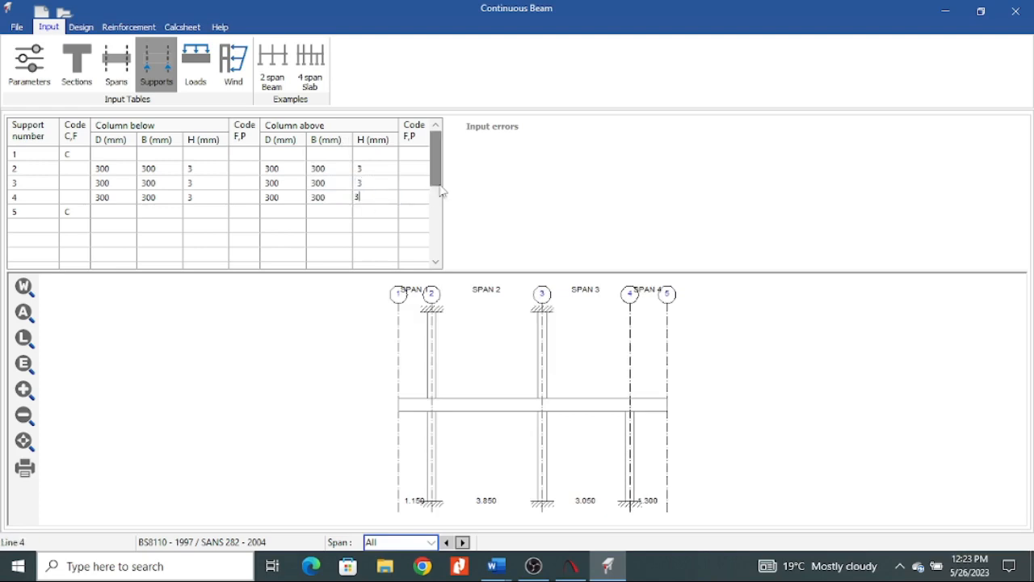
click(390, 226)
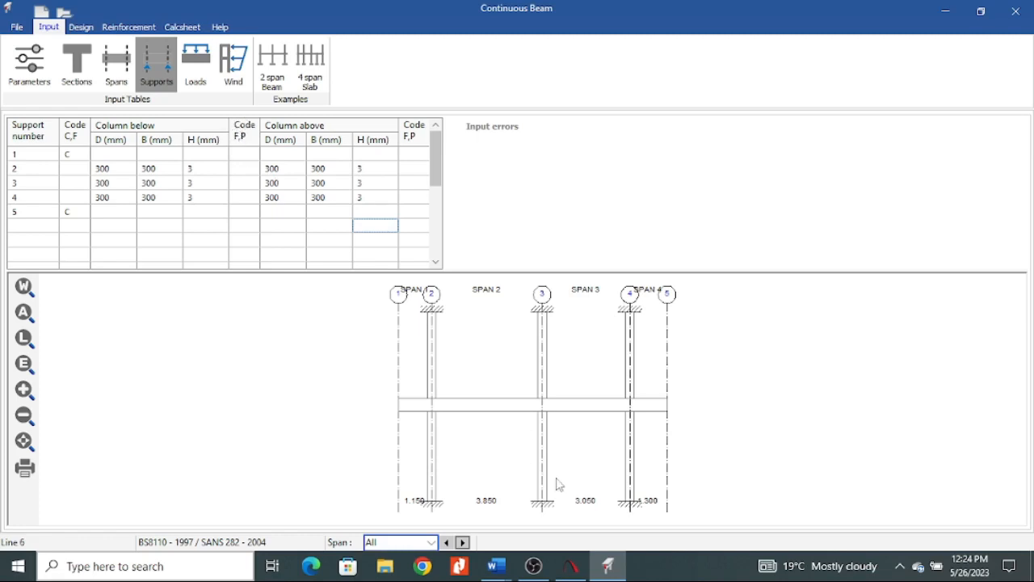
Try the pinned code P on the column below support 2, and clear it again.
click(245, 155)
click(244, 174)
text(P)
click(245, 200)
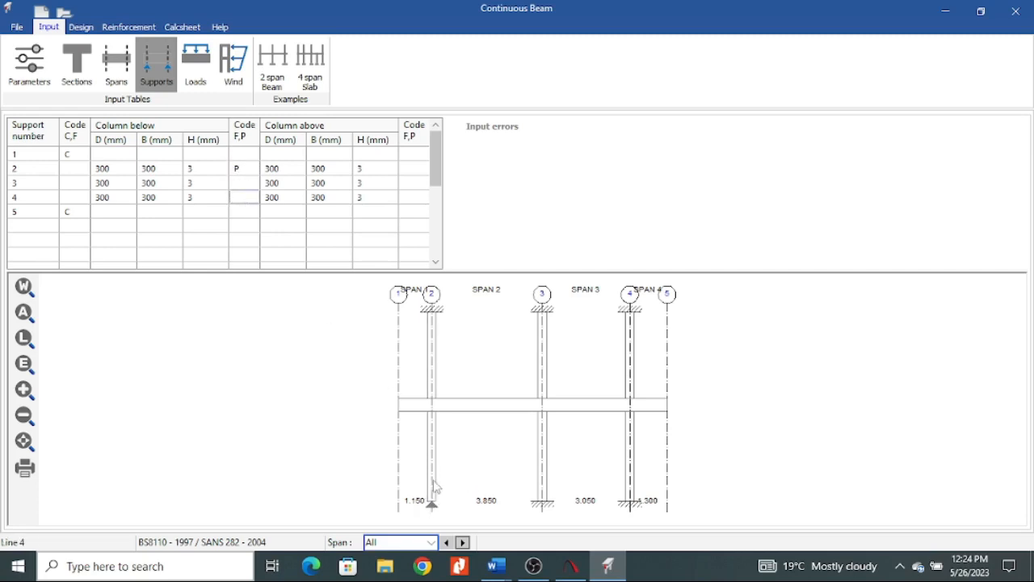
click(246, 168)
click(256, 212)
click(241, 158)
double_click(247, 168)
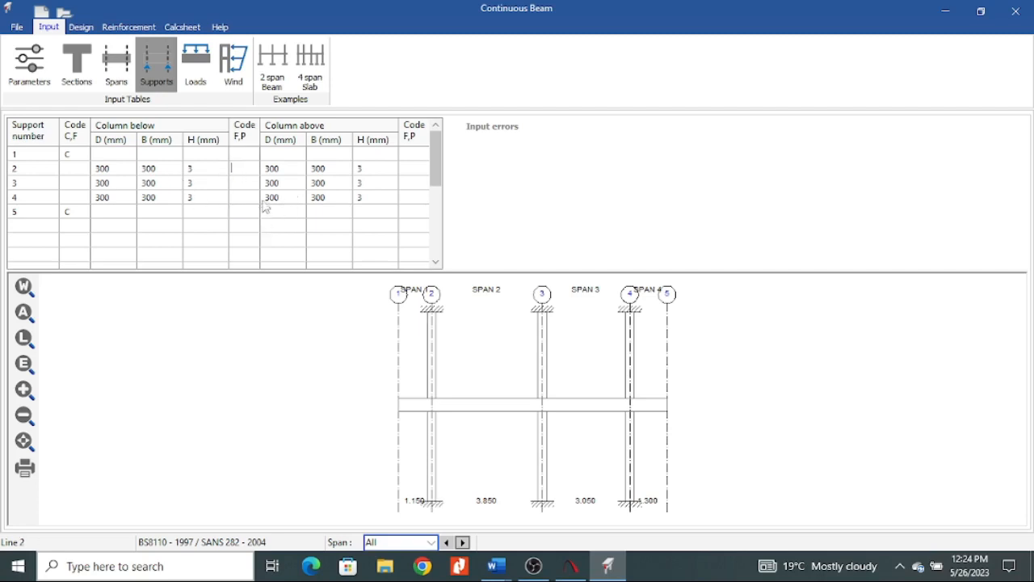
click(275, 257)
Open the loads table and add a dead load row D and a live load row L, both for span 1.
click(198, 65)
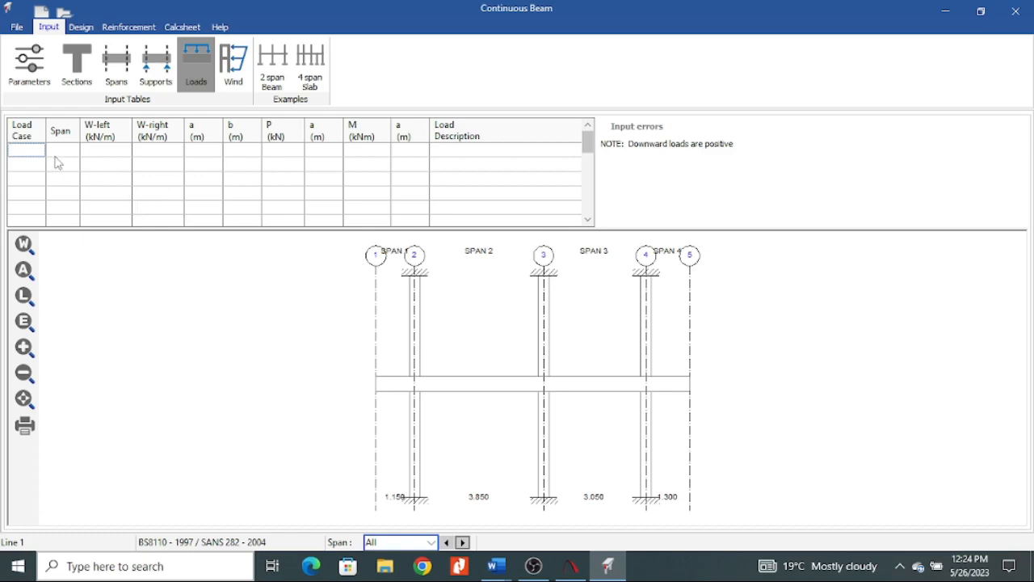
key(Return)
text(D)
click(26, 166)
click(36, 166)
text(L)
click(29, 181)
click(67, 154)
text(1)
click(68, 167)
text(1)
click(93, 194)
Set the dead load's W-left on span 1 to 5.55 kN/m.
click(103, 153)
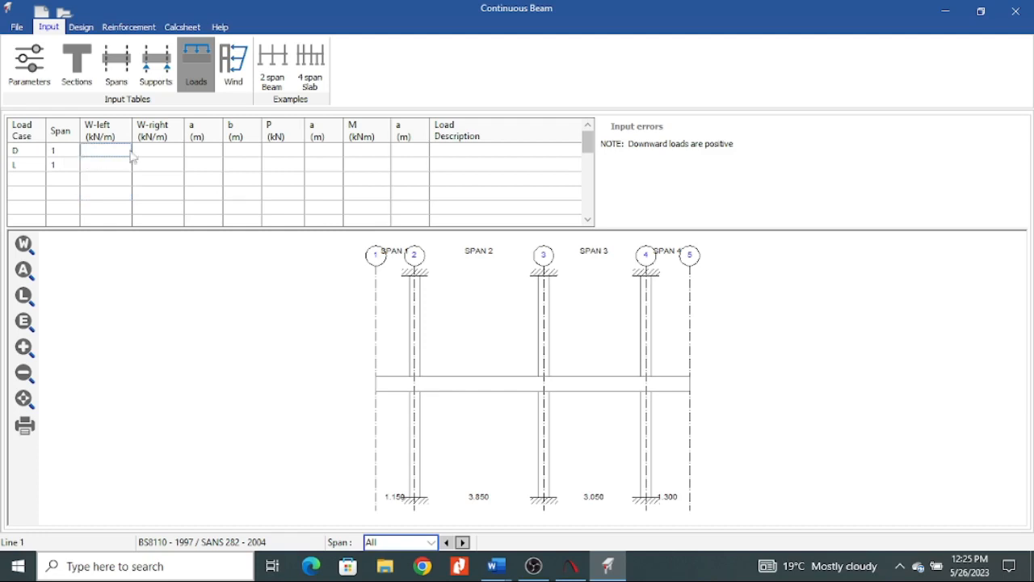
mouse_move(499, 573)
text(5.55)
click(152, 165)
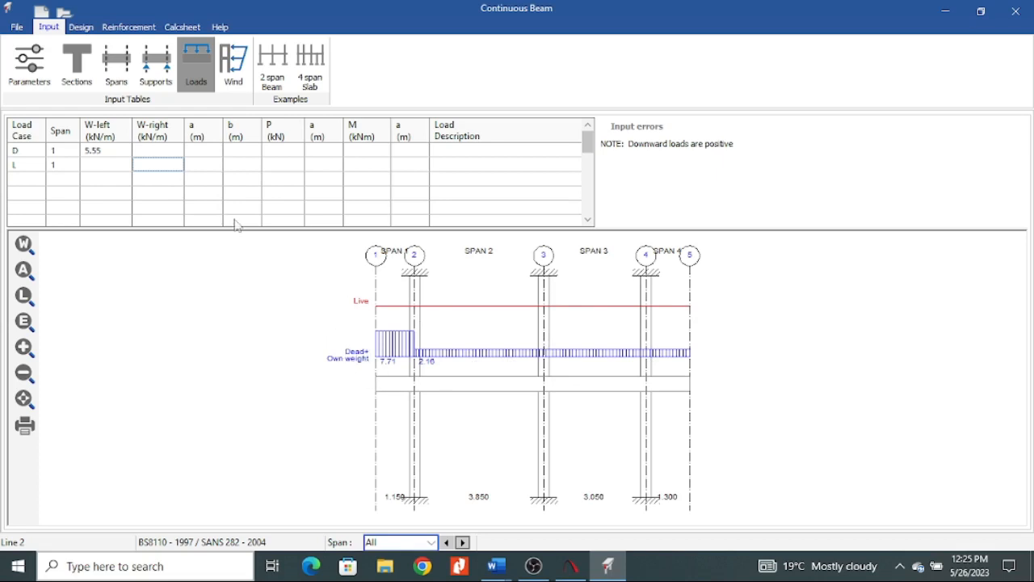
Check the concrete density parameter and whether the beam self-weight is included in the dead loads of the load take down document in Word.
click(28, 73)
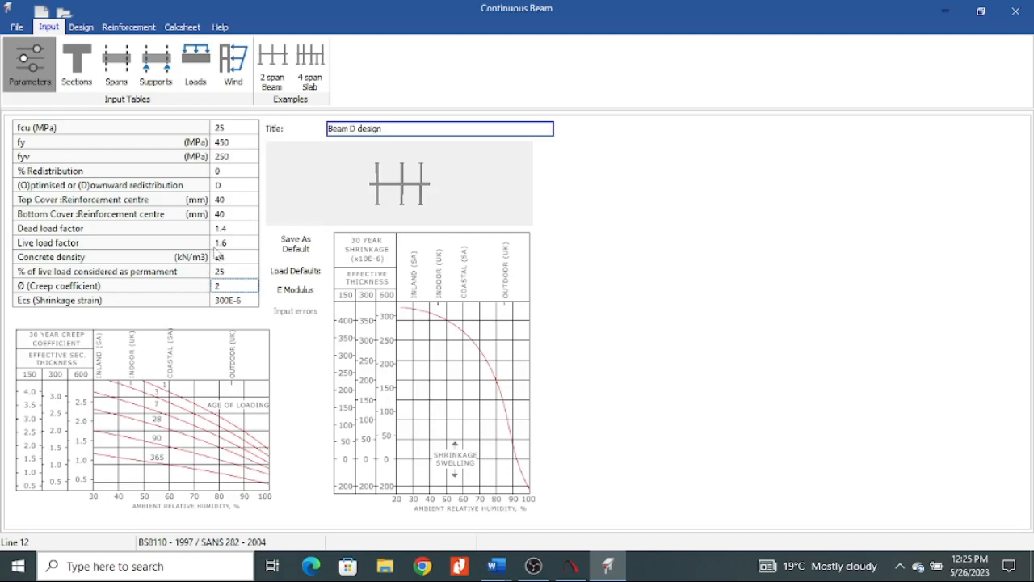
click(195, 71)
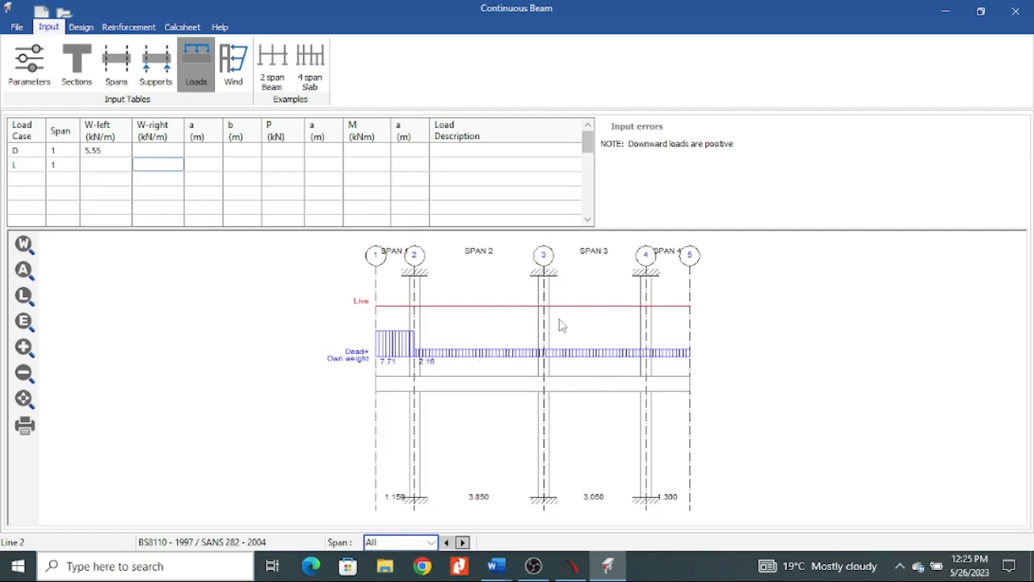
click(497, 566)
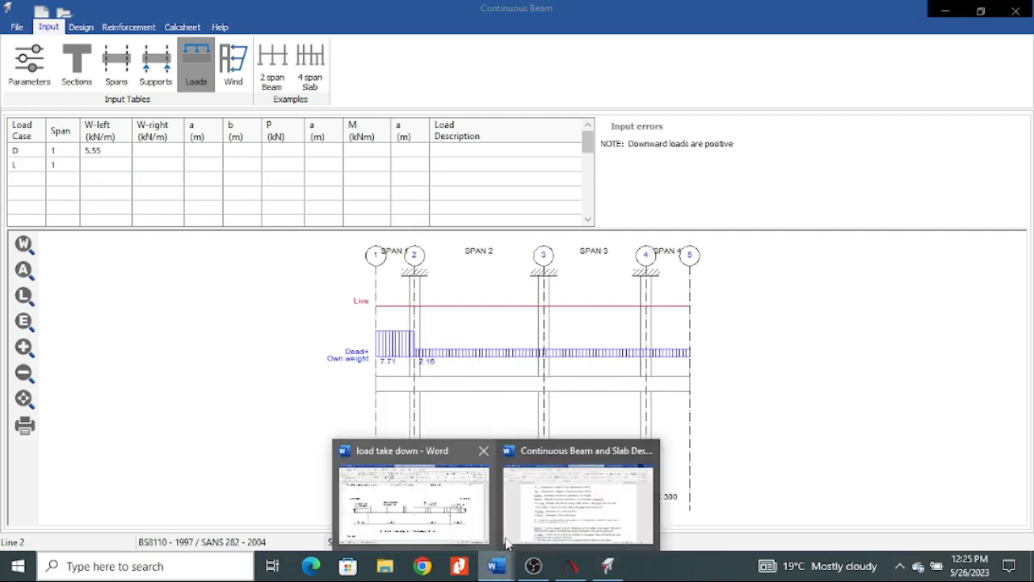
click(426, 517)
scroll(420, 379, up, 15)
scroll(385, 371, up, 15)
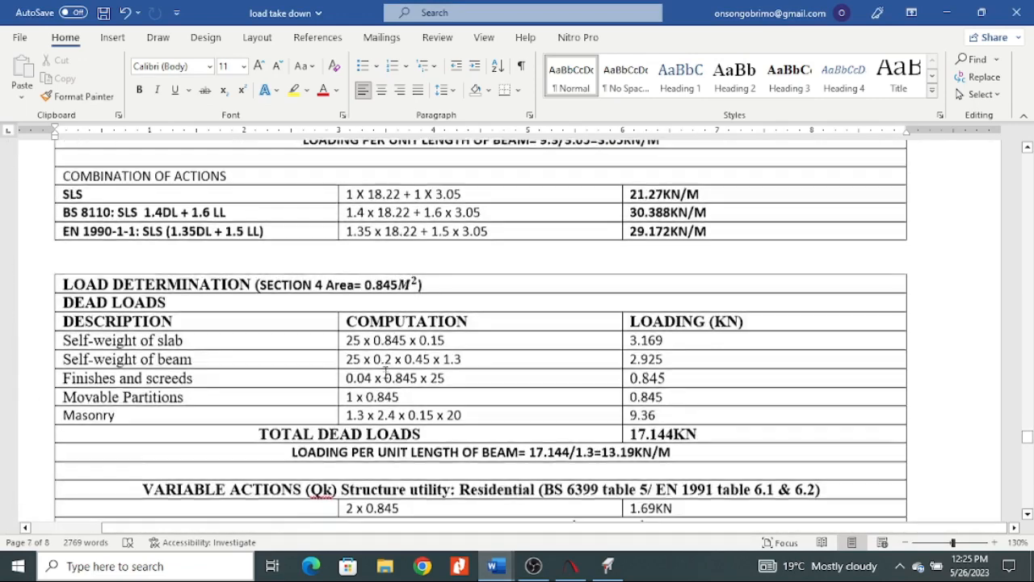
scroll(385, 371, down, 1)
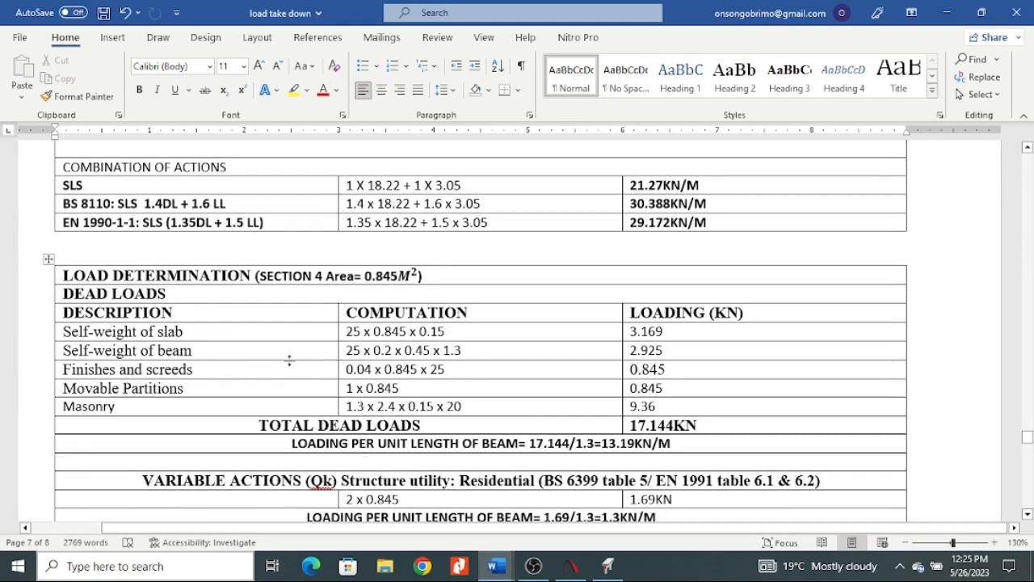
drag(199, 354, 113, 370)
scroll(161, 346, up, 3)
scroll(160, 344, up, 3)
drag(198, 326, 76, 338)
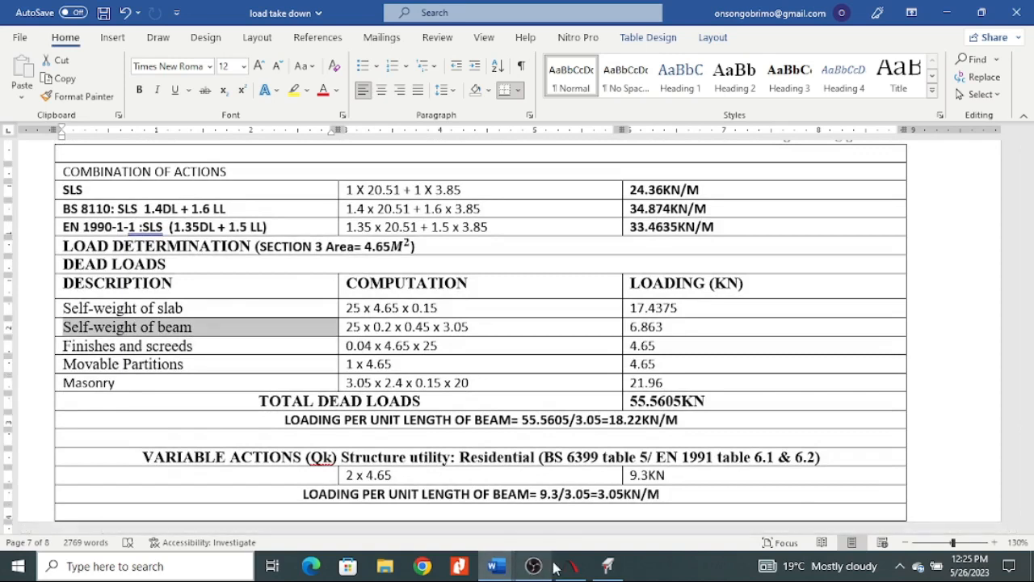
Switch back to Prokon, clear the concrete density in the design parameters, and return to the loads table.
click(608, 566)
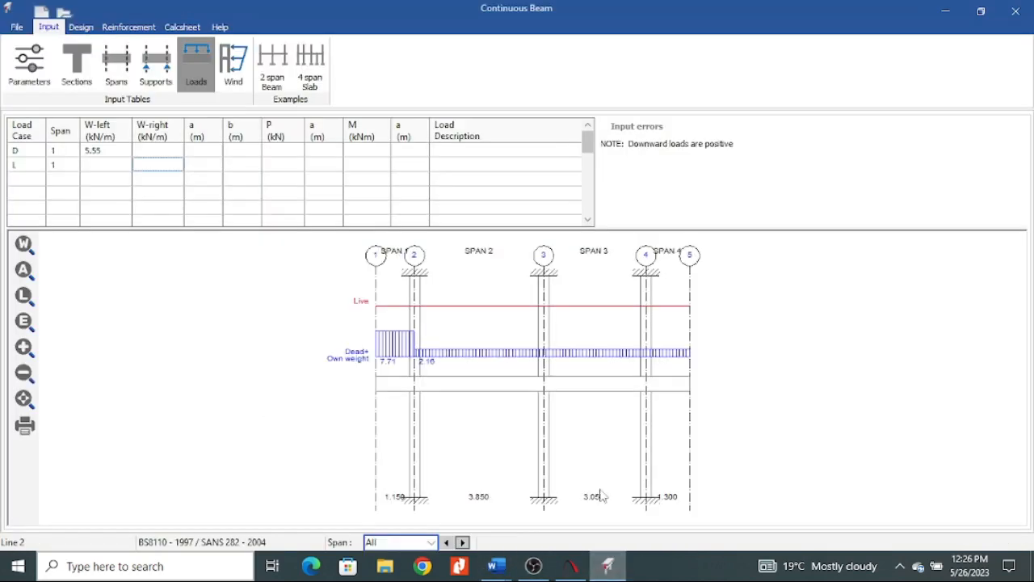
click(29, 65)
double_click(234, 258)
drag(232, 256, 172, 270)
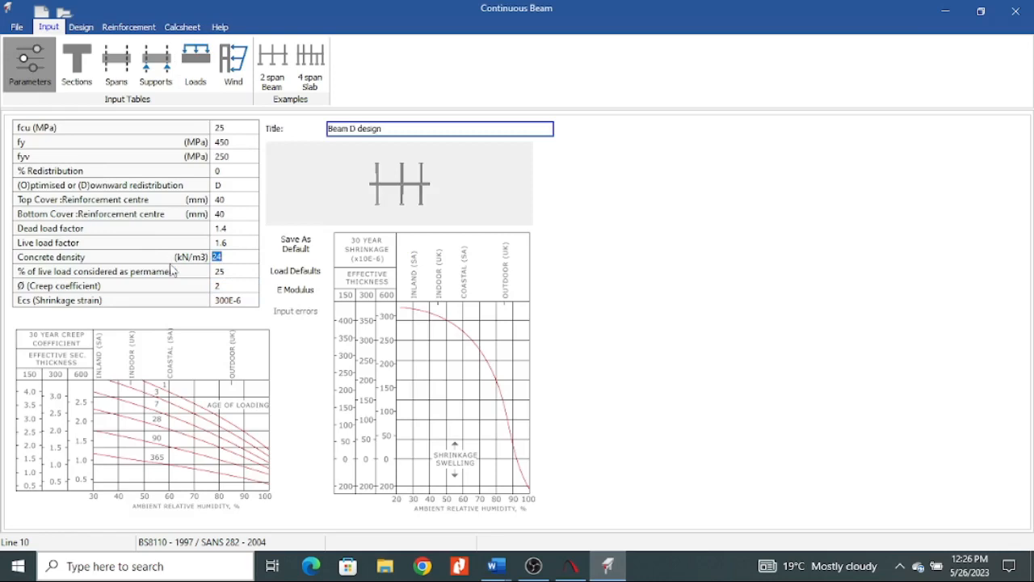
click(216, 275)
click(196, 65)
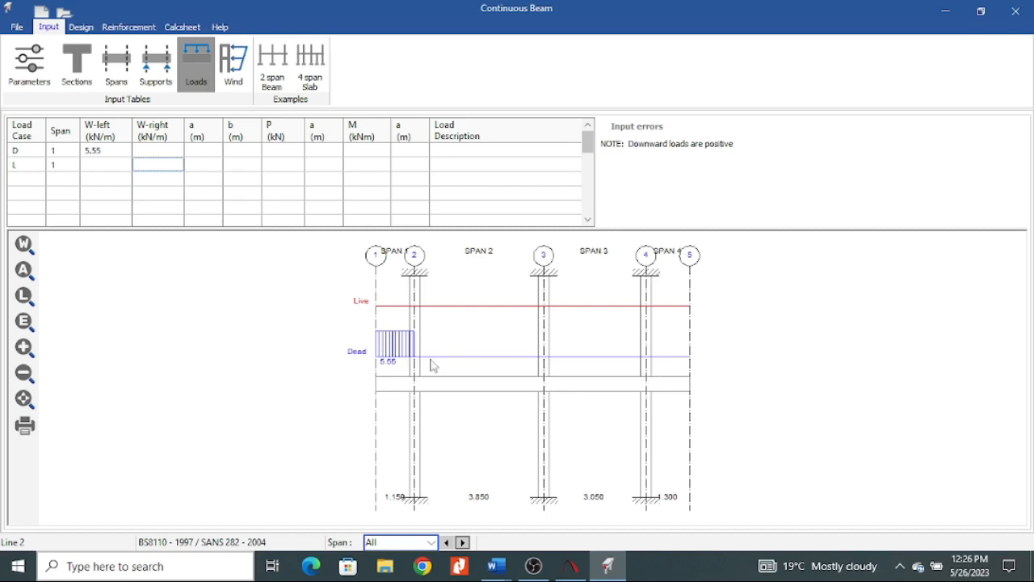
click(32, 73)
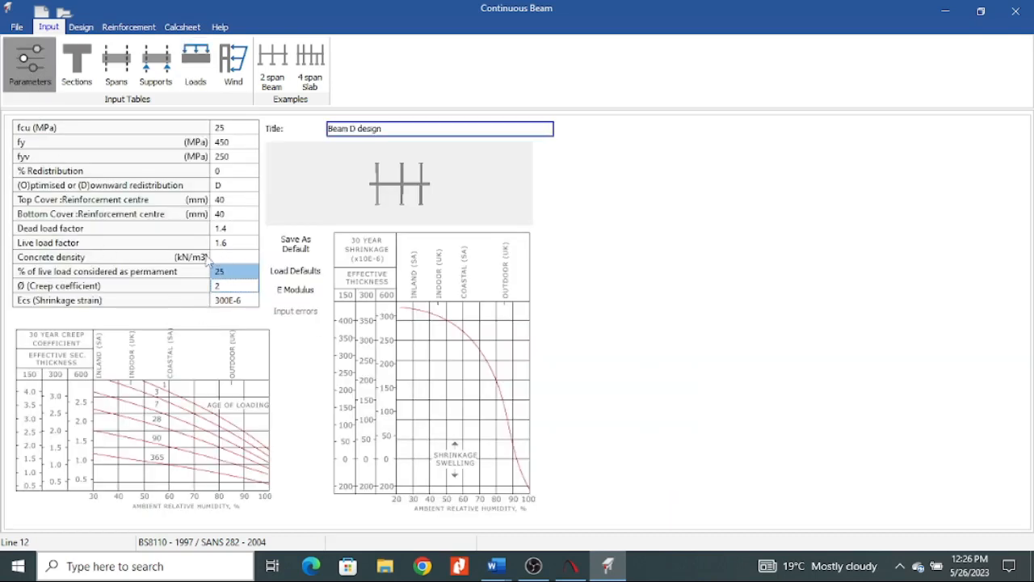
click(196, 71)
Look up span 1's live load in the load take down sketch and enter 1.14 kN/m as its W-left.
click(95, 165)
mouse_move(497, 565)
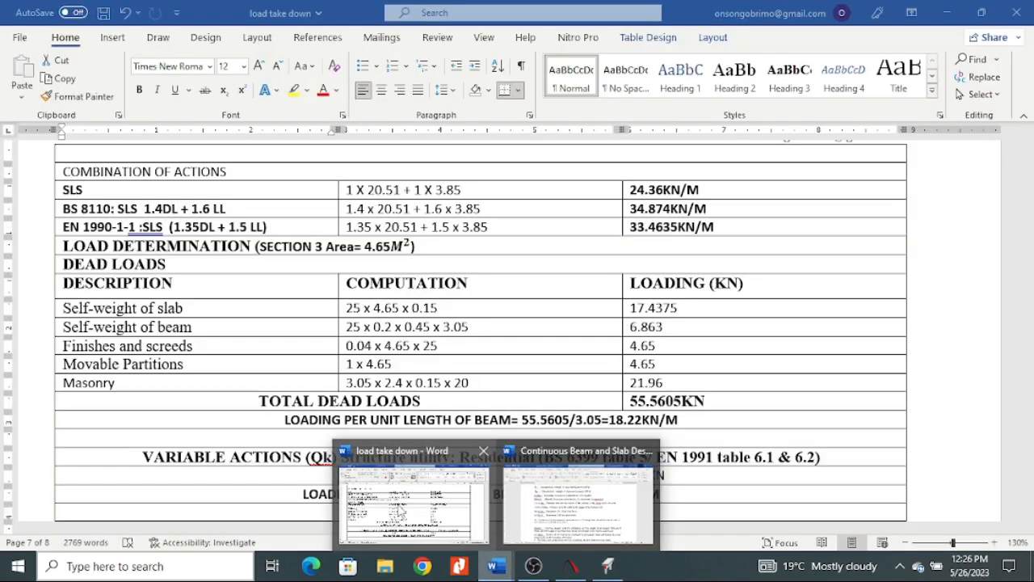
click(400, 510)
scroll(393, 434, down, 15)
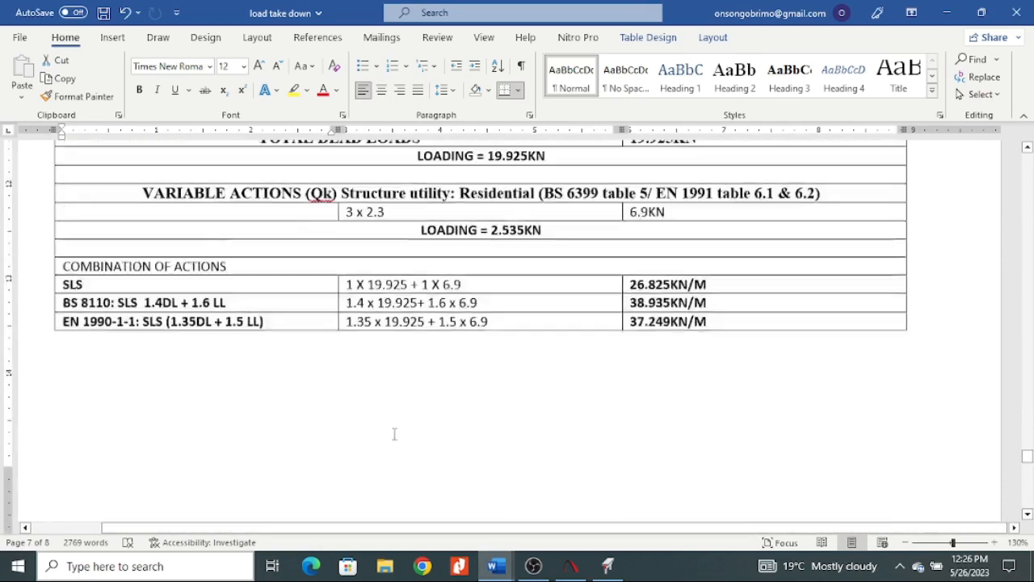
scroll(393, 434, down, 10)
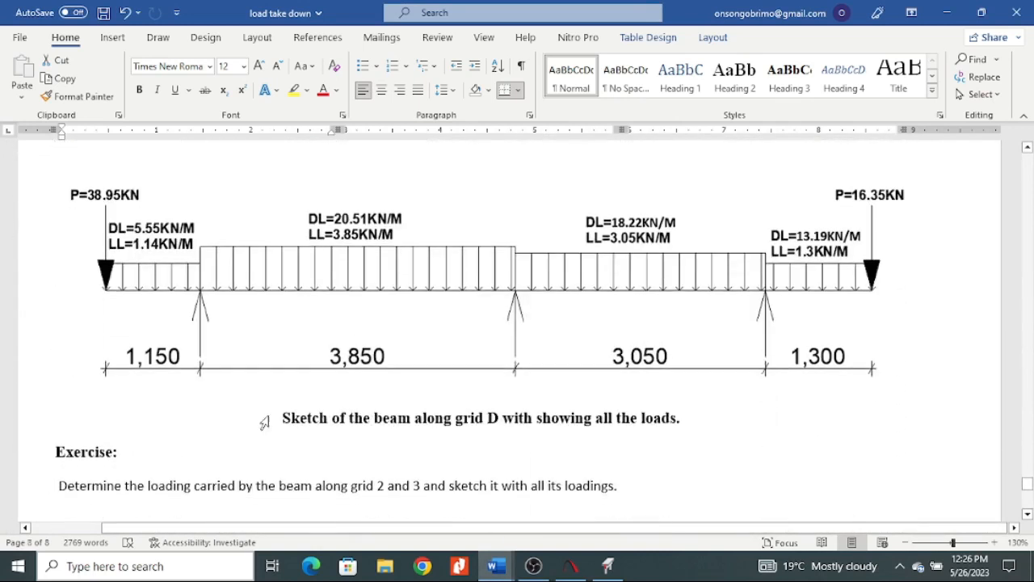
click(608, 566)
text(1.14)
click(148, 175)
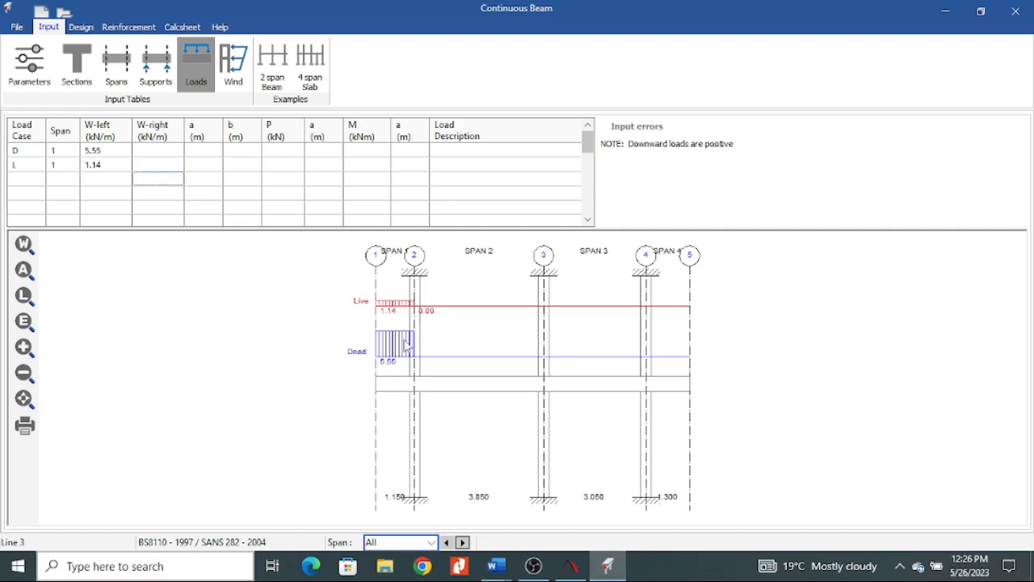
Try W-right values on span 1: 5.55 and 3 kN/m for the dead load, and 1.14 kN/m for the live load.
click(155, 153)
text(5.55)
click(160, 172)
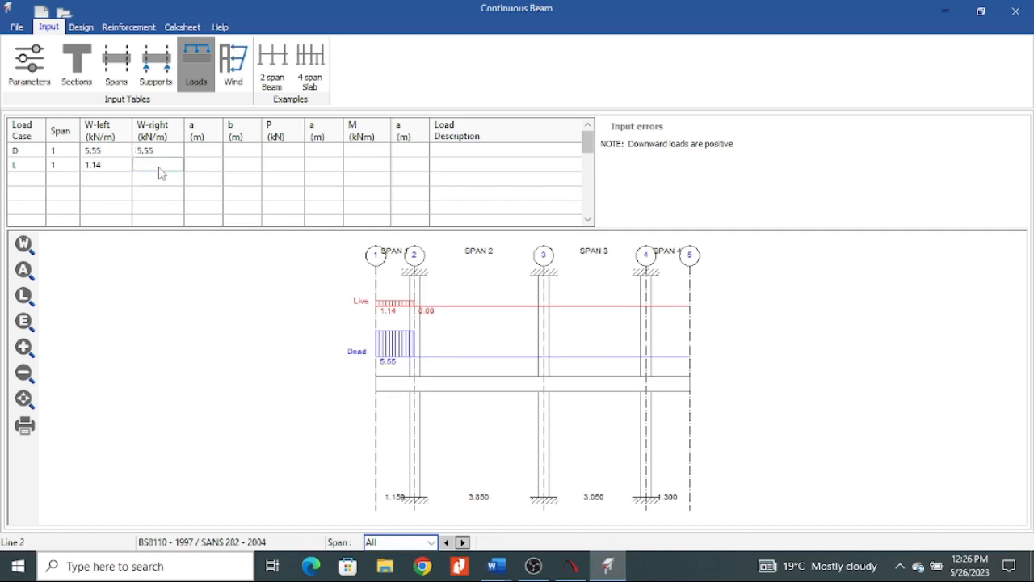
text(1.14)
click(173, 151)
text(3)
click(230, 194)
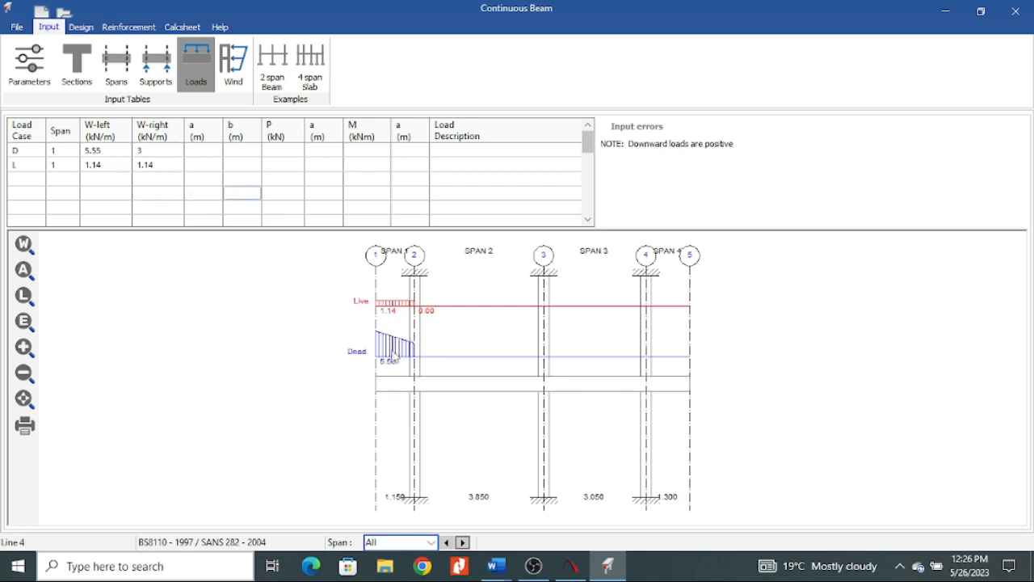
Clear the W-right values of span 1's dead and live loads.
click(163, 150)
key(Delete)
click(163, 165)
key(Delete)
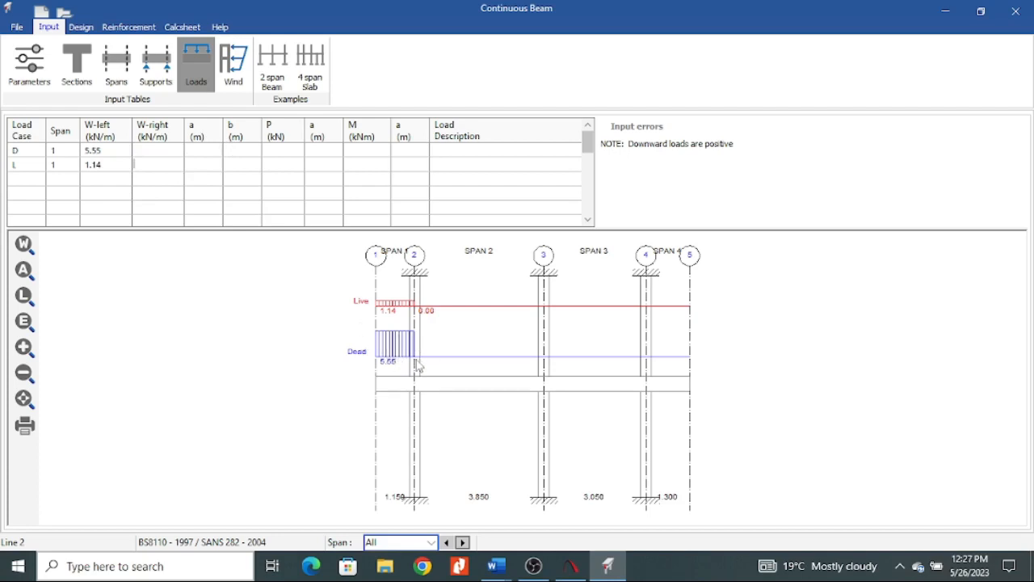
Try partial-load distances on span 1's dead load: a of 0.2 m and b of 0.4 m.
click(207, 150)
click(249, 157)
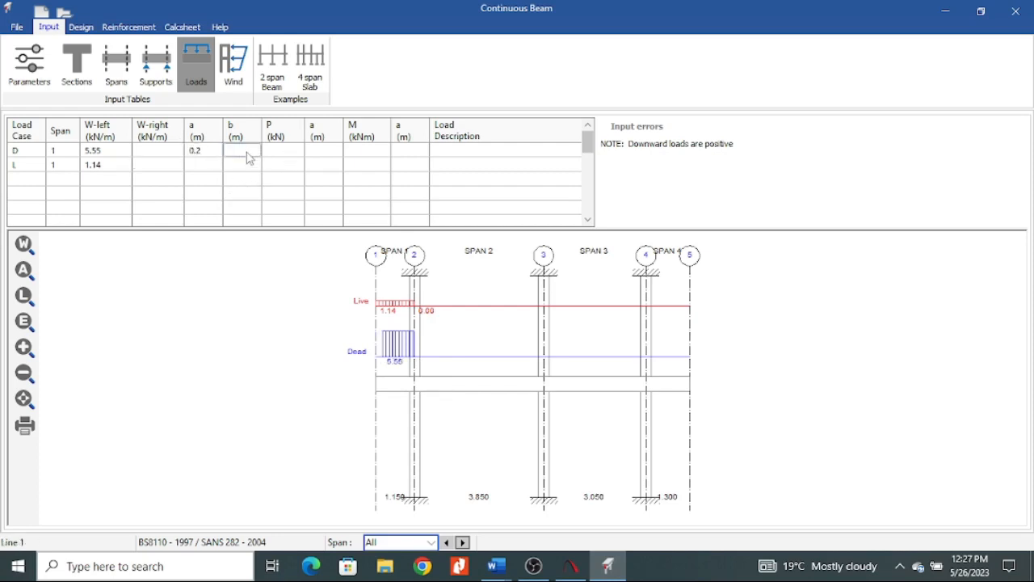
text(2.)
click(227, 178)
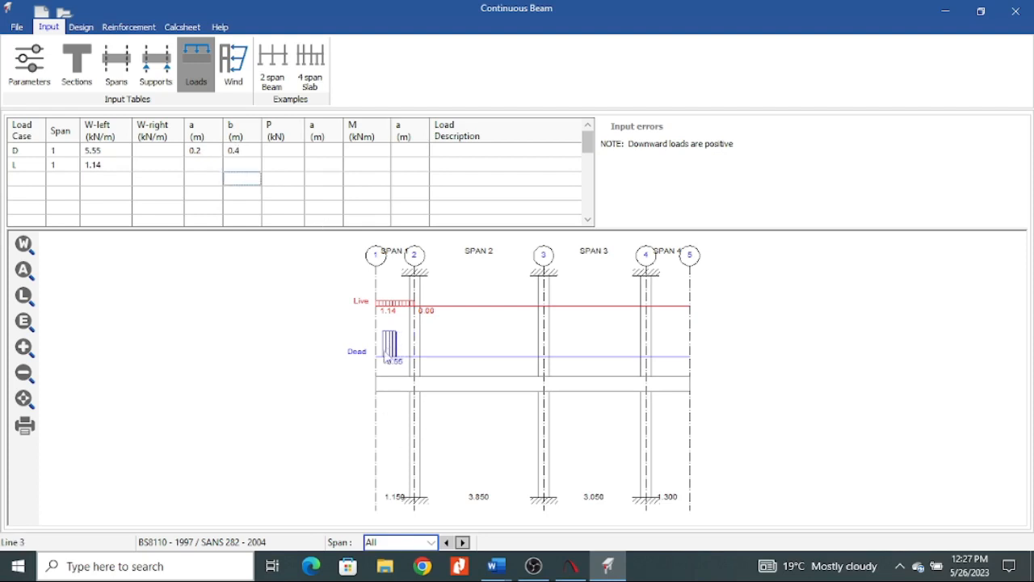
Clear the a and b distances of span 1's dead load.
click(238, 149)
drag(237, 150, 198, 158)
key(Delete)
click(207, 164)
click(215, 151)
drag(215, 150, 176, 160)
key(Delete)
click(219, 195)
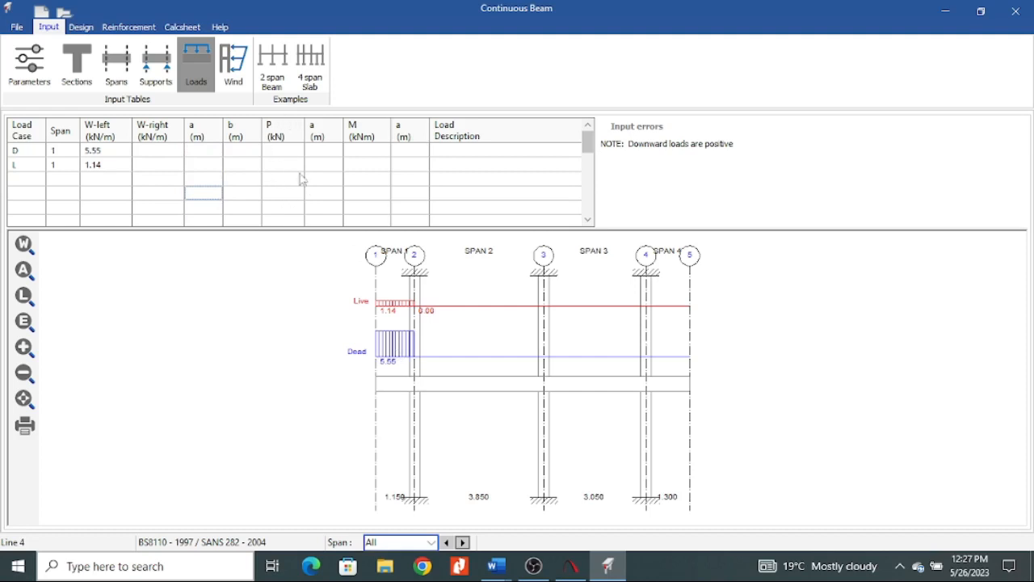
click(283, 178)
Check the grid D beam sketch in the Word load take down for span 1's point load, and return to Prokon.
mouse_move(495, 562)
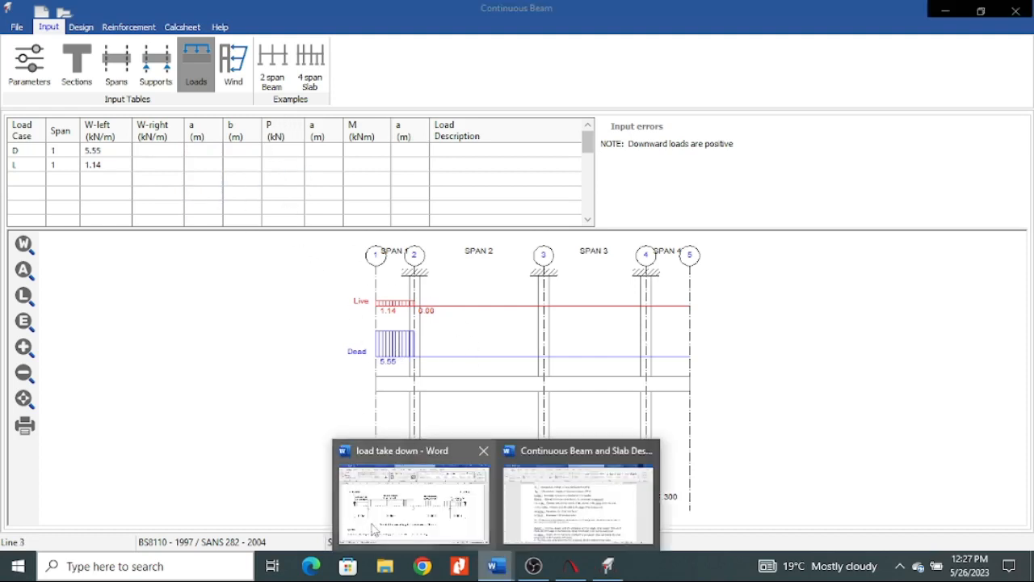
click(376, 512)
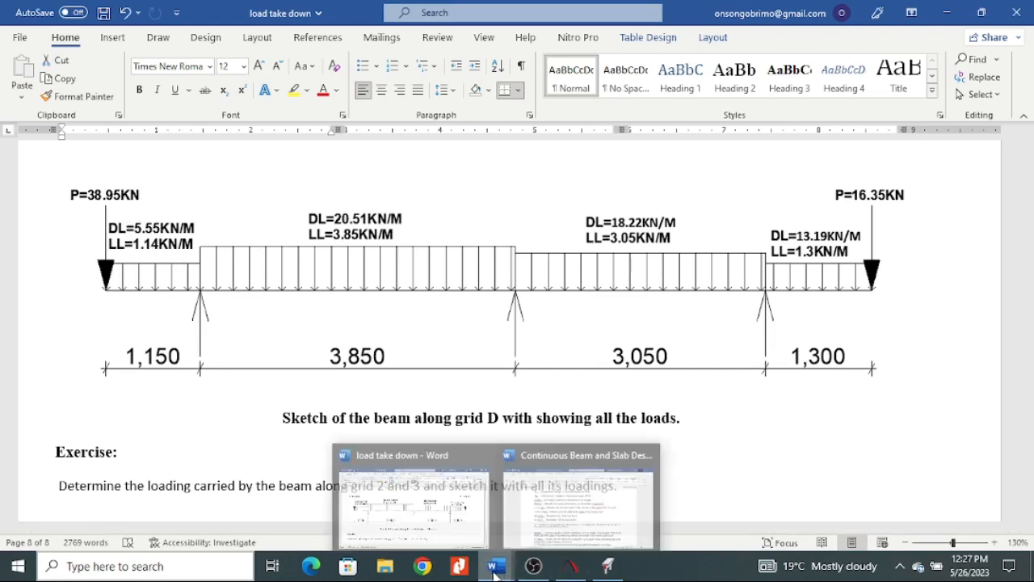
mouse_move(608, 566)
click(592, 522)
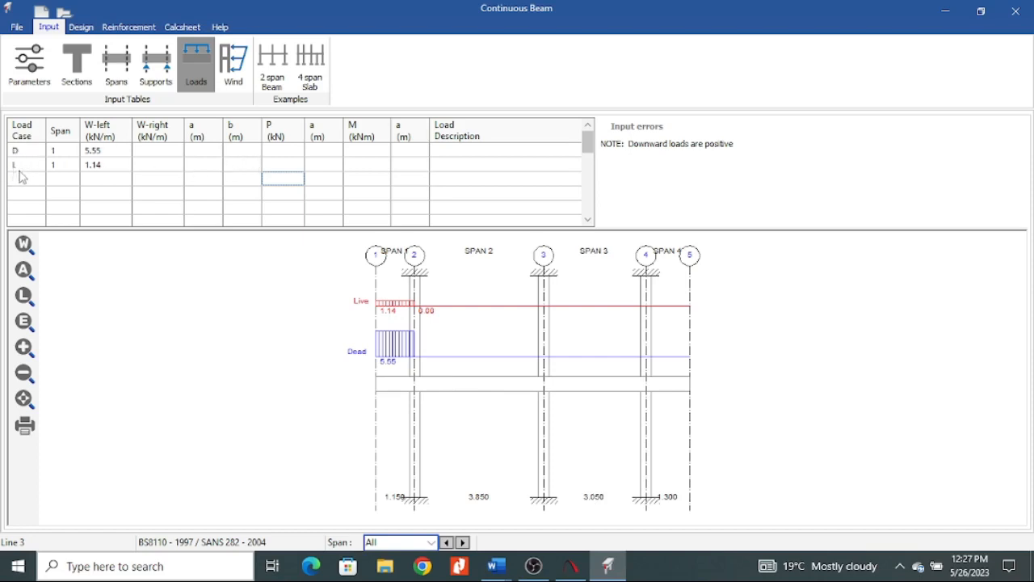
Examine the section 4 and section 1 point load calculations in the Word load take down, and return to Prokon.
mouse_move(496, 565)
click(409, 505)
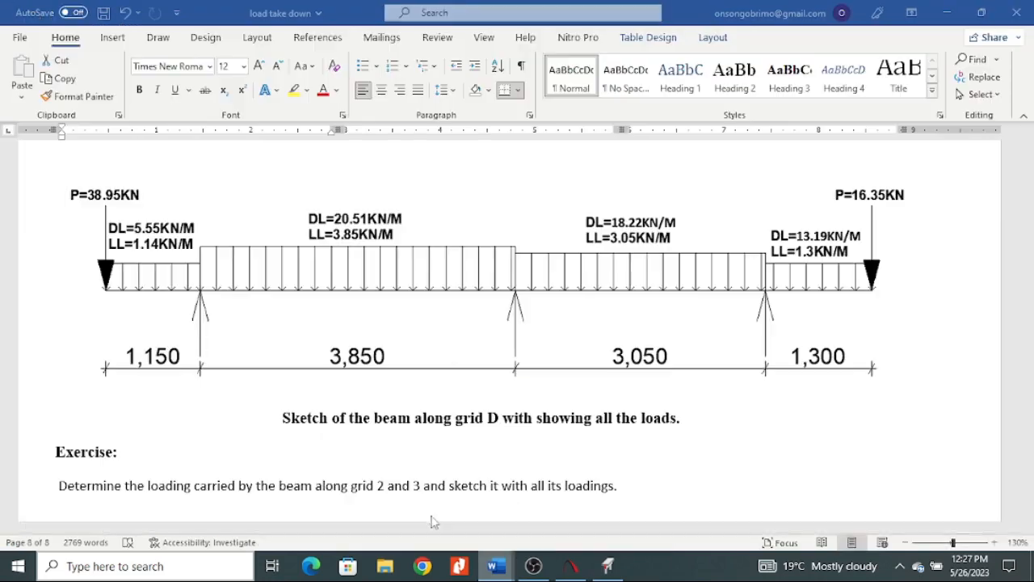
scroll(341, 385, up, 5)
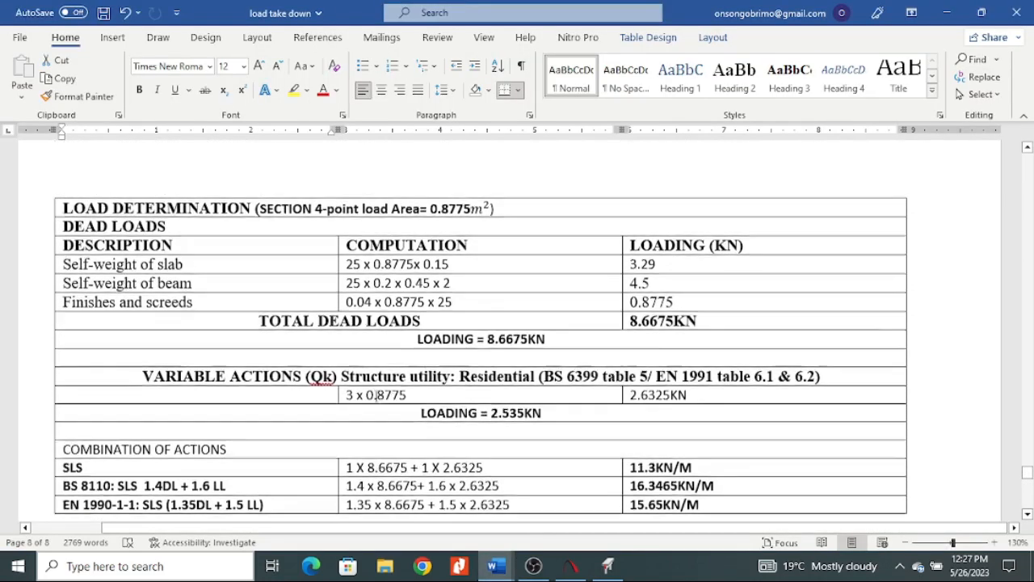
scroll(354, 377, down, 7)
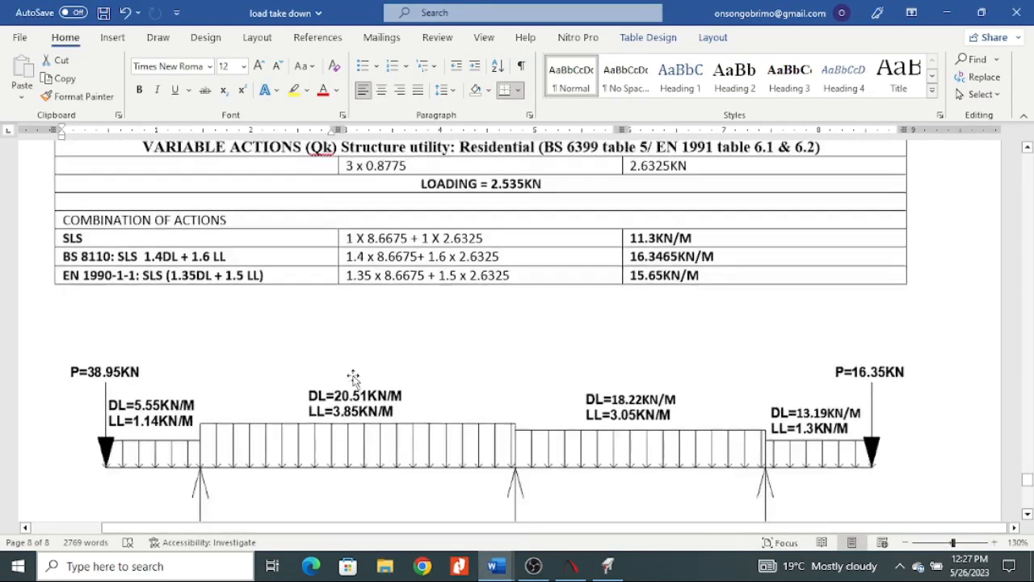
scroll(141, 365, up, 1)
scroll(141, 364, up, 11)
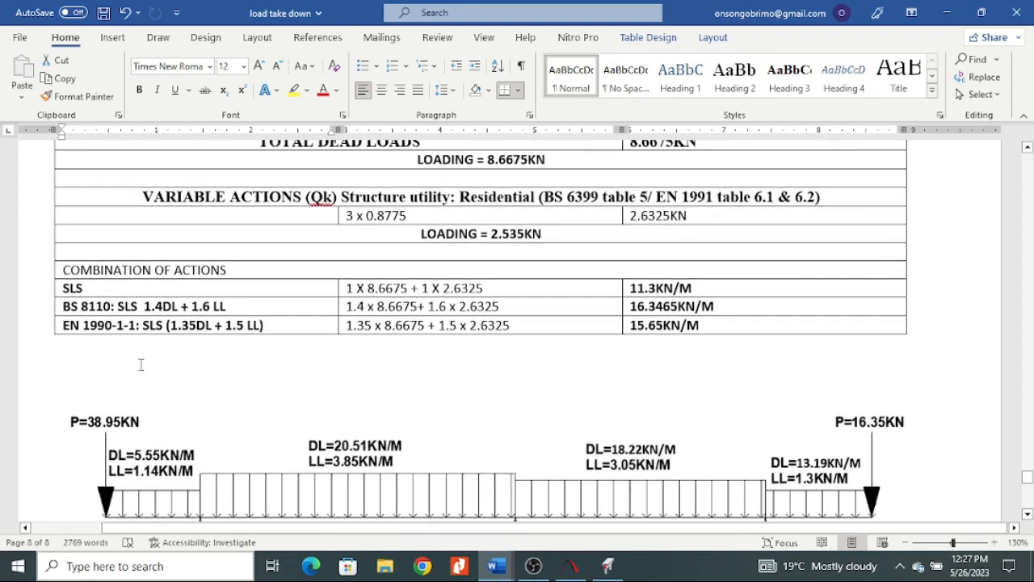
scroll(244, 331, up, 9)
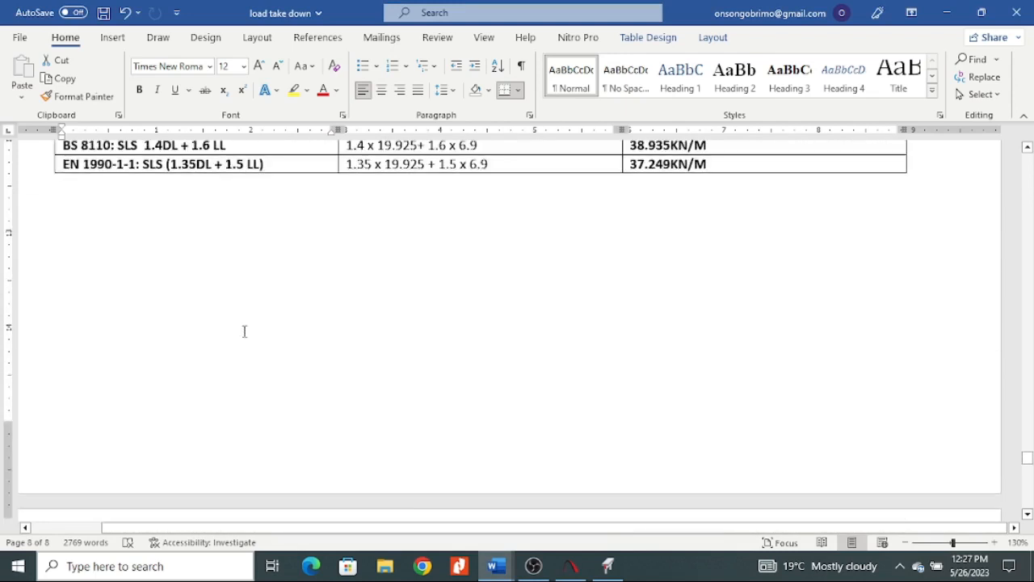
scroll(321, 358, up, 2)
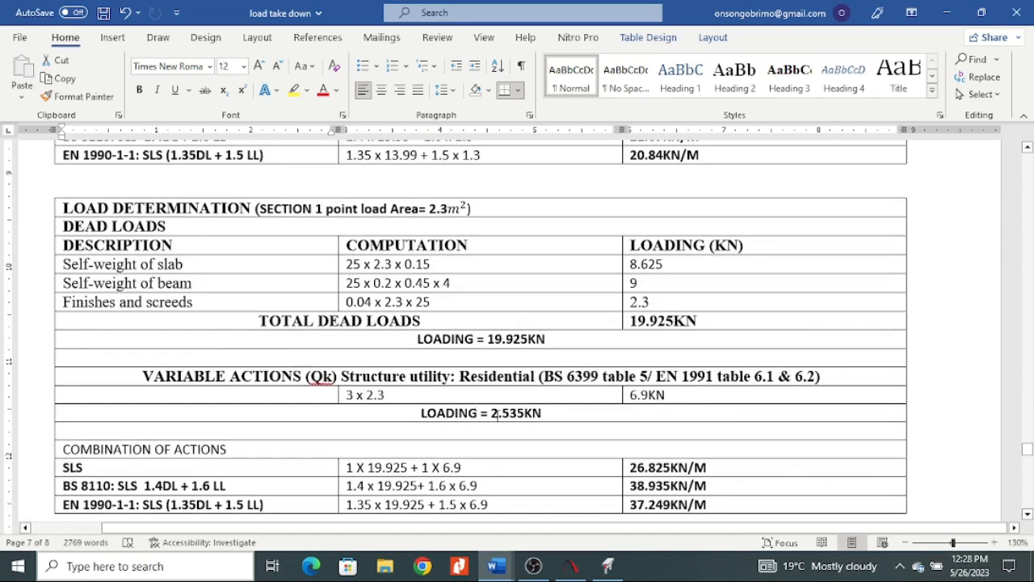
click(608, 566)
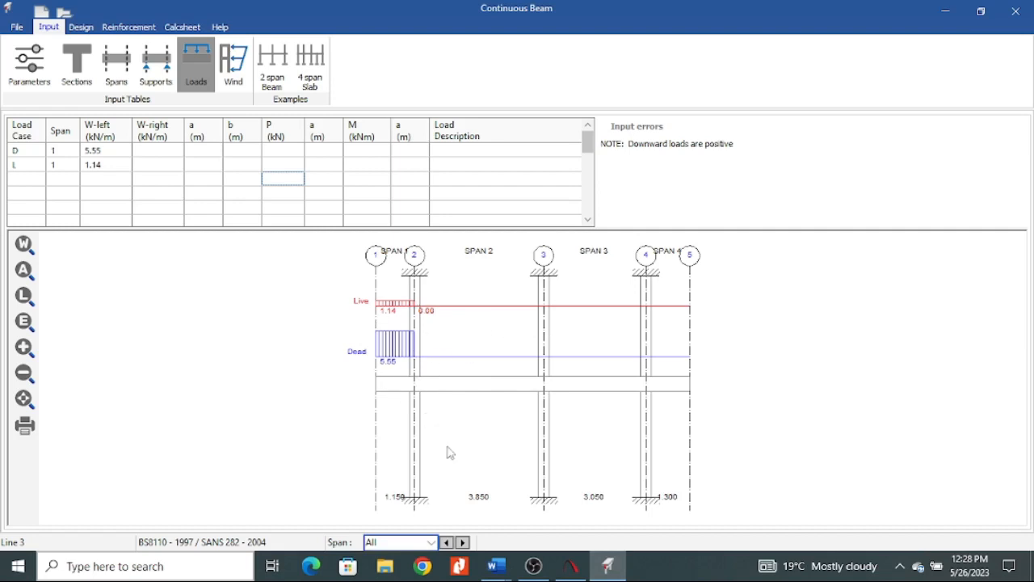
Switch to the Word load take down and compare the beam sketch with the load determination tables back to section 1.
click(496, 566)
click(404, 501)
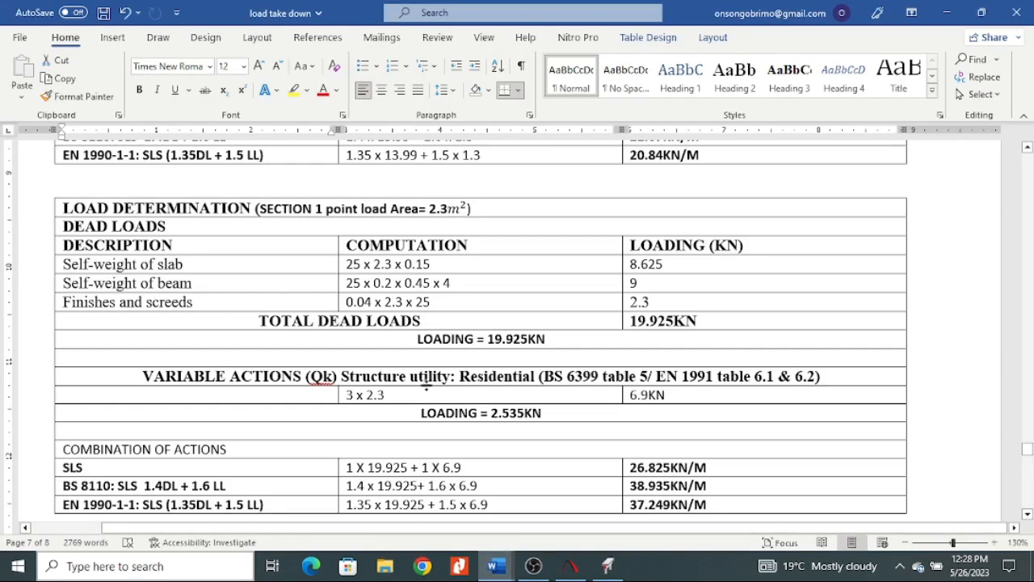
scroll(389, 361, down, 1)
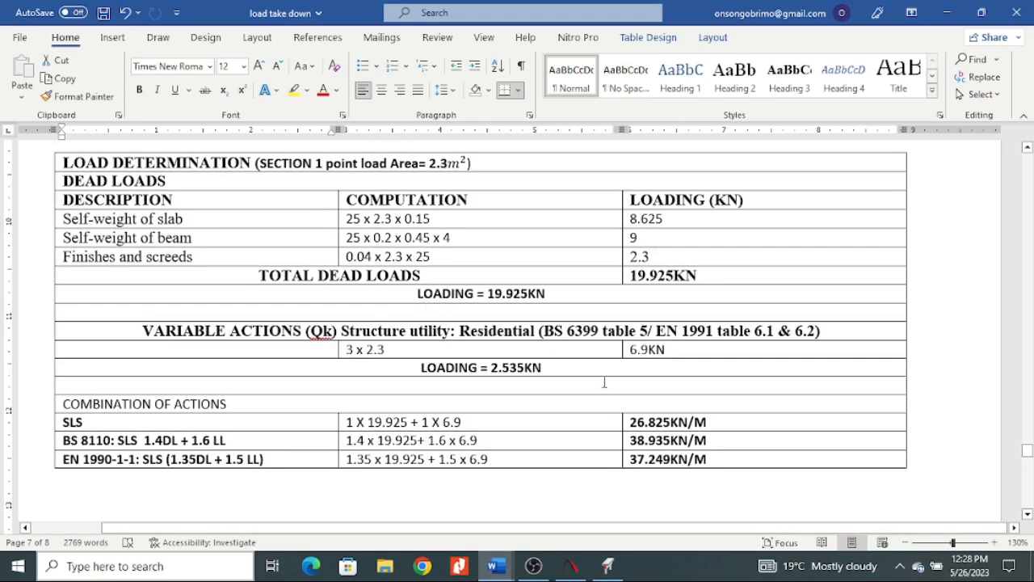
scroll(591, 415, down, 10)
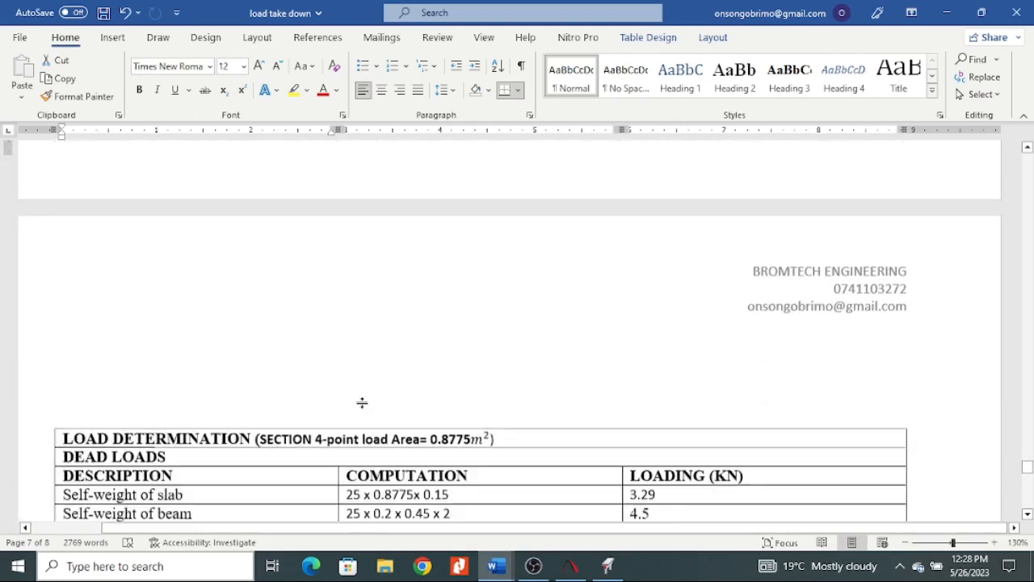
scroll(261, 395, down, 15)
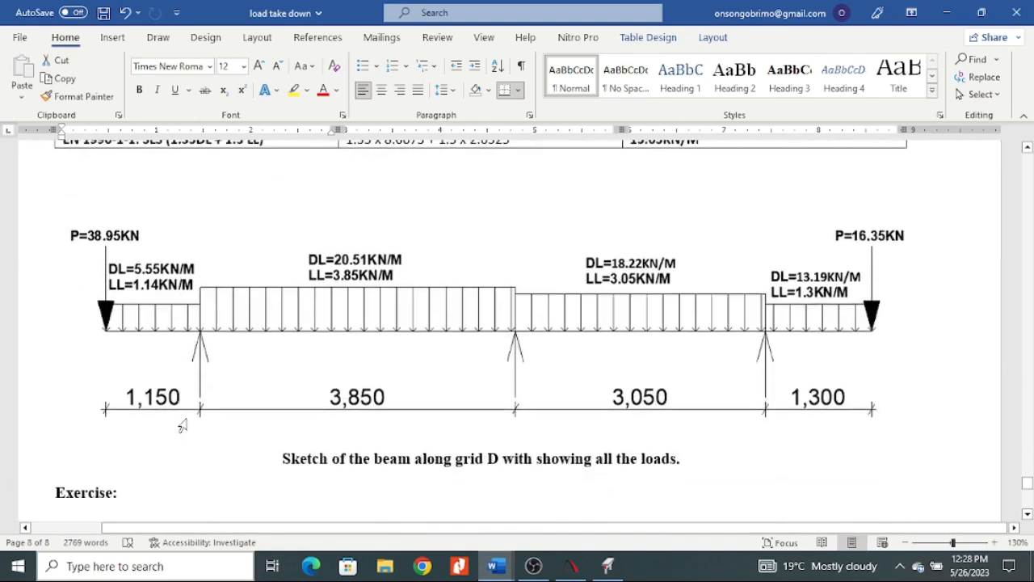
scroll(459, 300, up, 8)
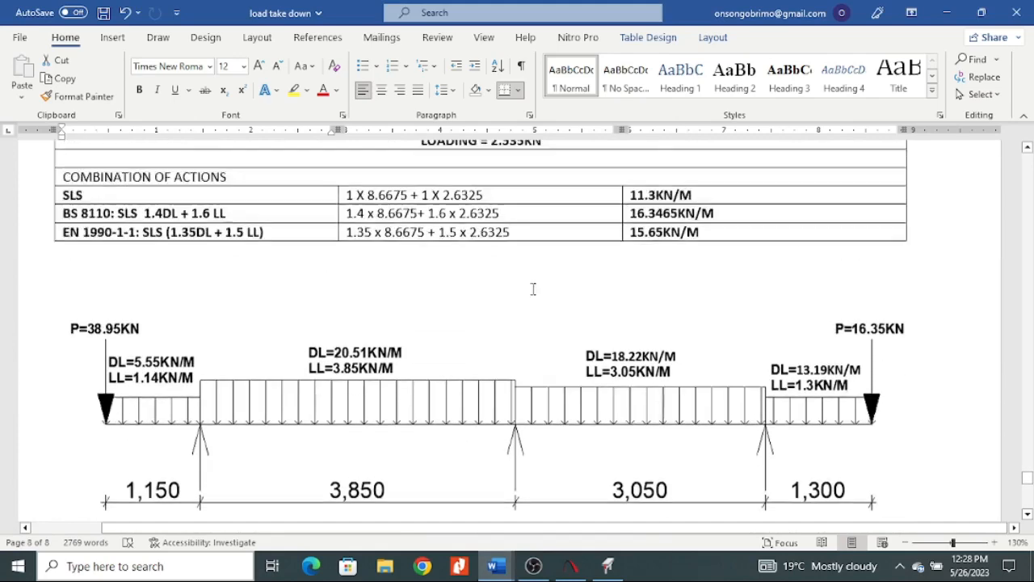
scroll(823, 296, up, 15)
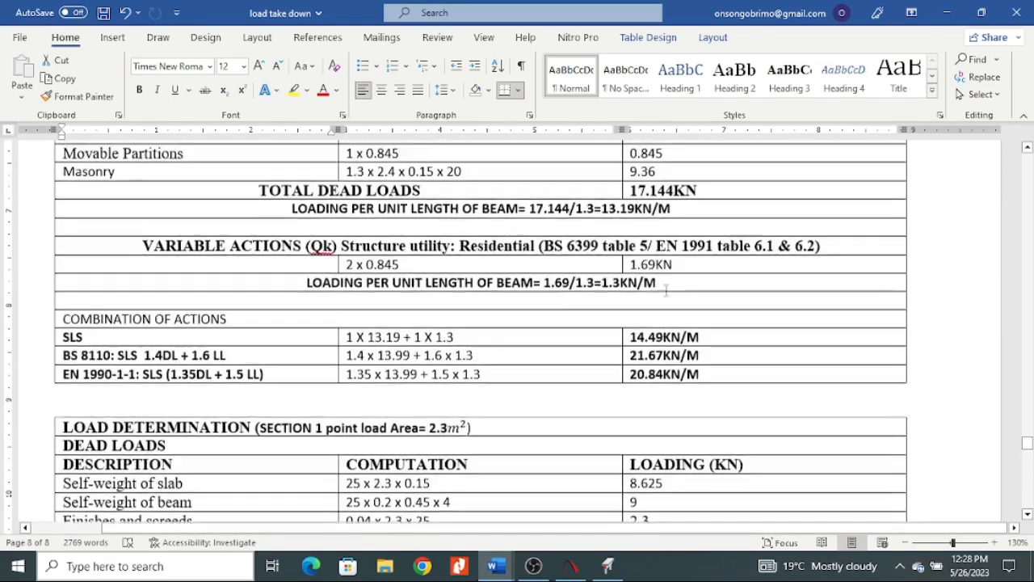
scroll(667, 294, up, 6)
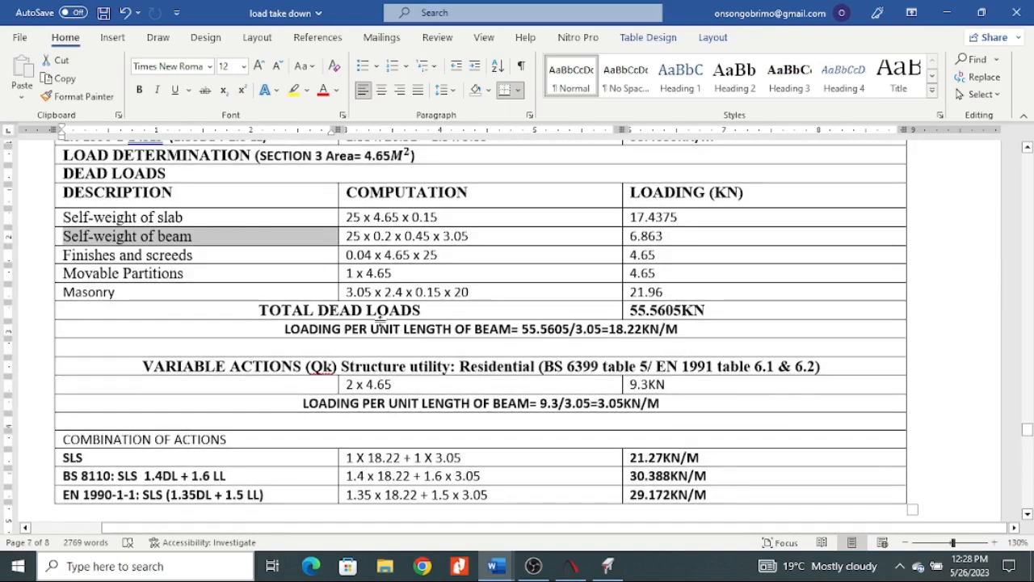
scroll(379, 324, up, 10)
scroll(554, 396, up, 6)
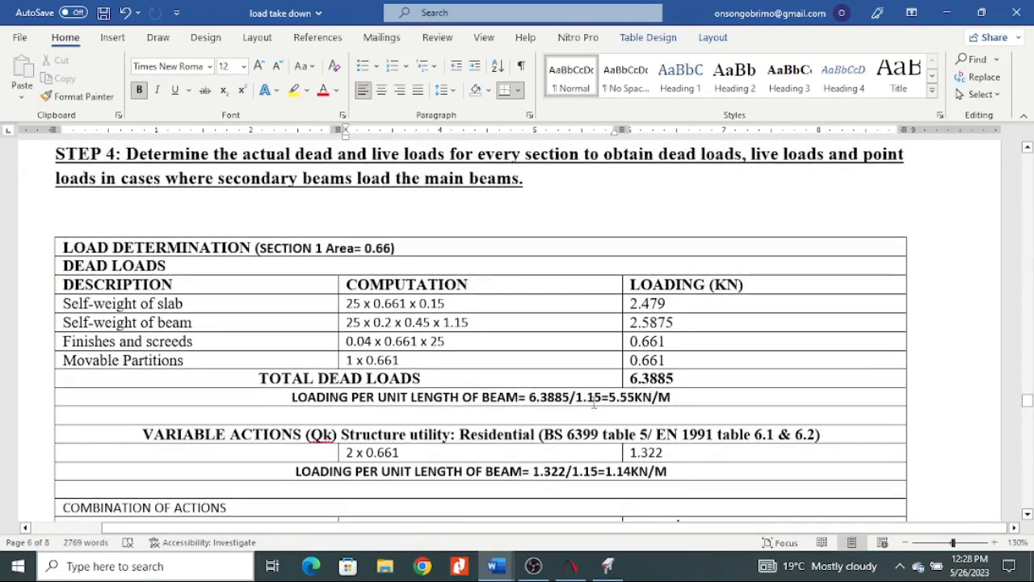
Look up the dead and live loads in the section 1 point load table of the load take down.
scroll(667, 387, down, 1)
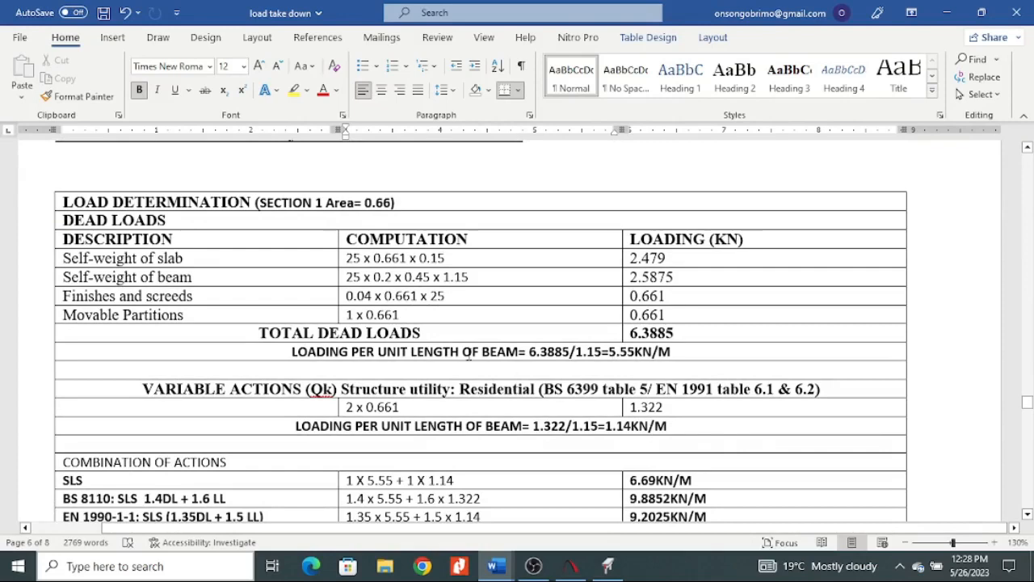
scroll(653, 425, down, 20)
scroll(441, 352, down, 15)
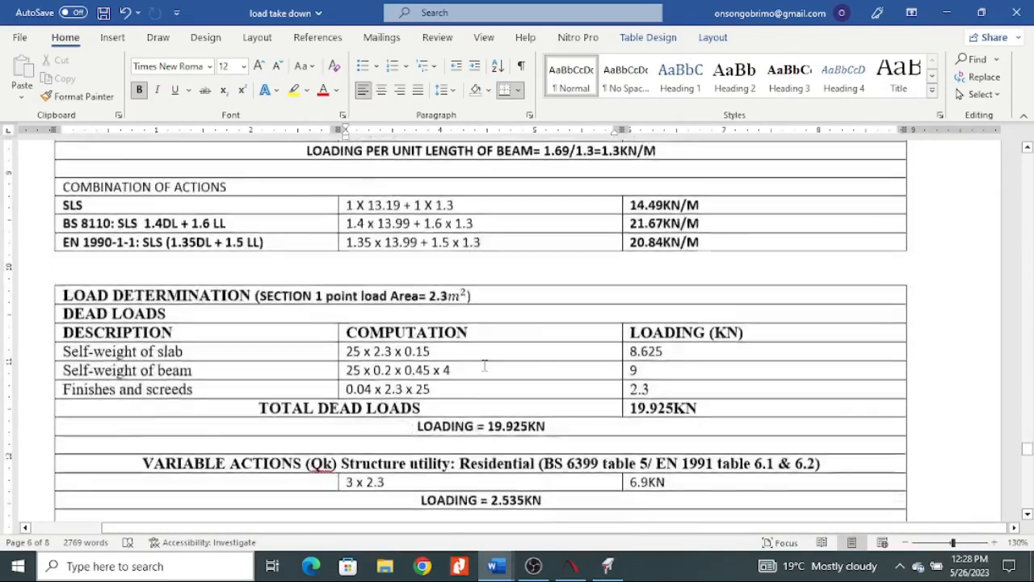
scroll(456, 375, down, 9)
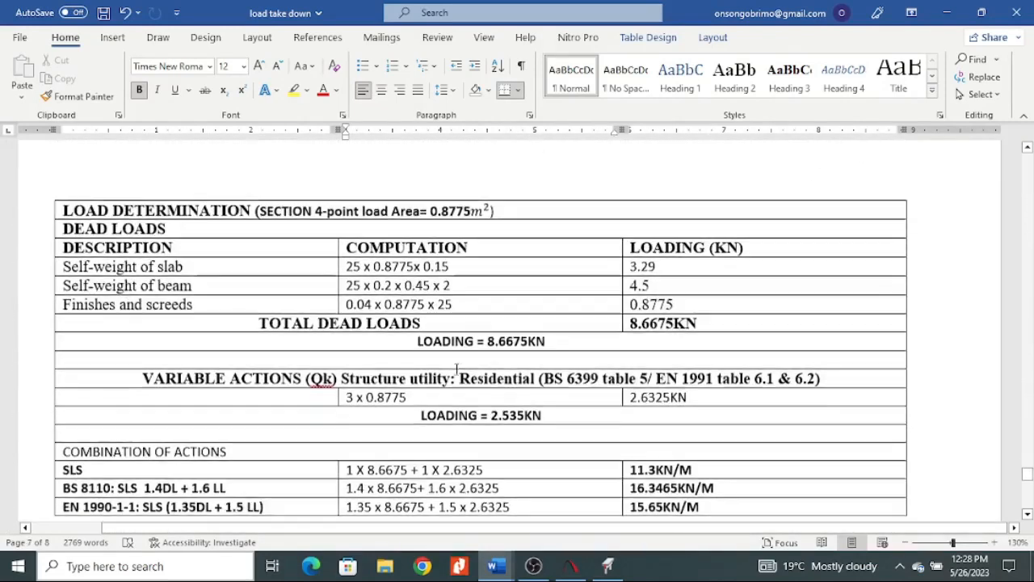
scroll(359, 300, up, 5)
scroll(360, 300, up, 10)
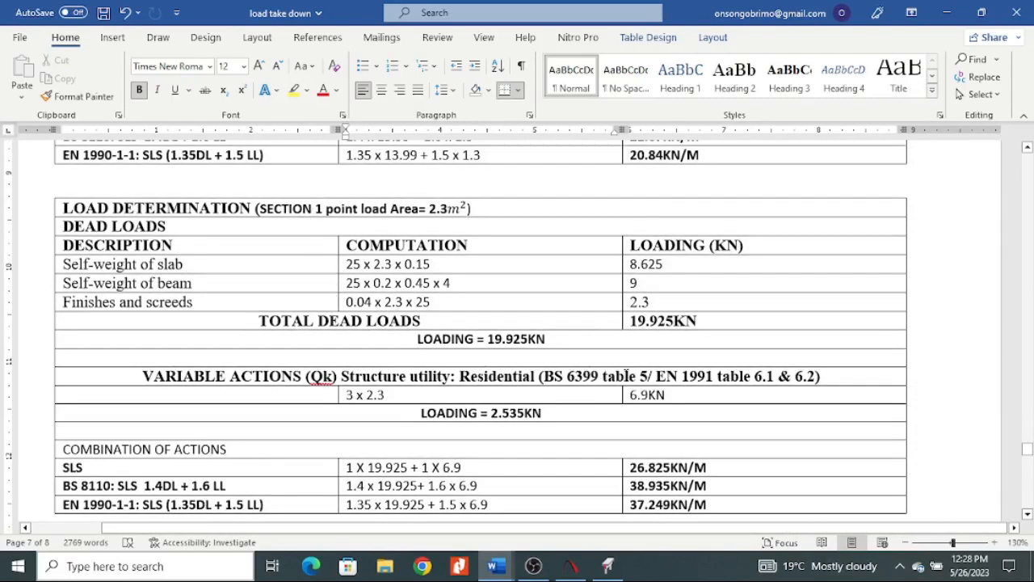
scroll(627, 374, down, 1)
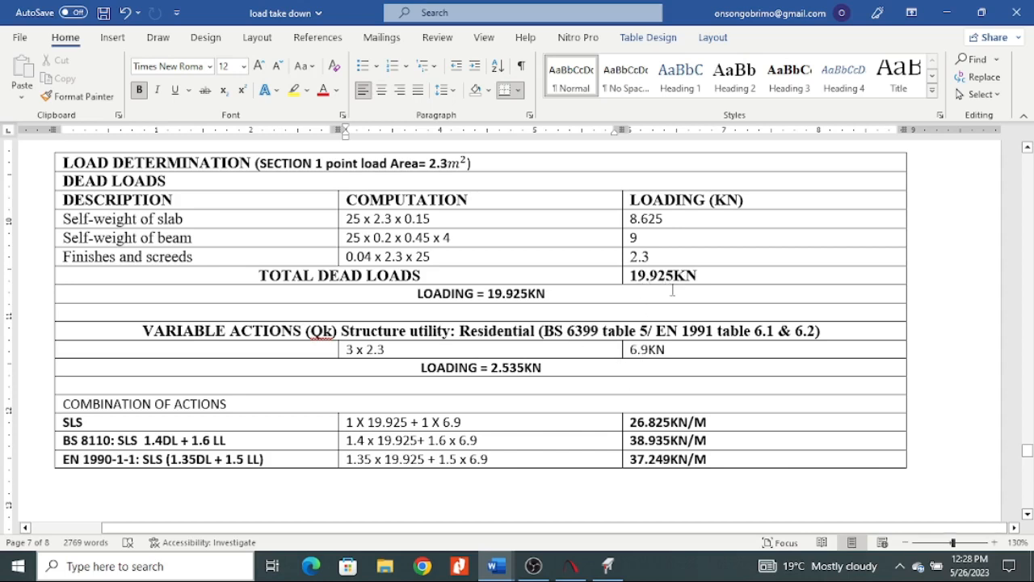
Switch to Prokon and enter span 1's point loads P: 19.925 kN for the dead load and 6.9 kN for the live load.
click(611, 556)
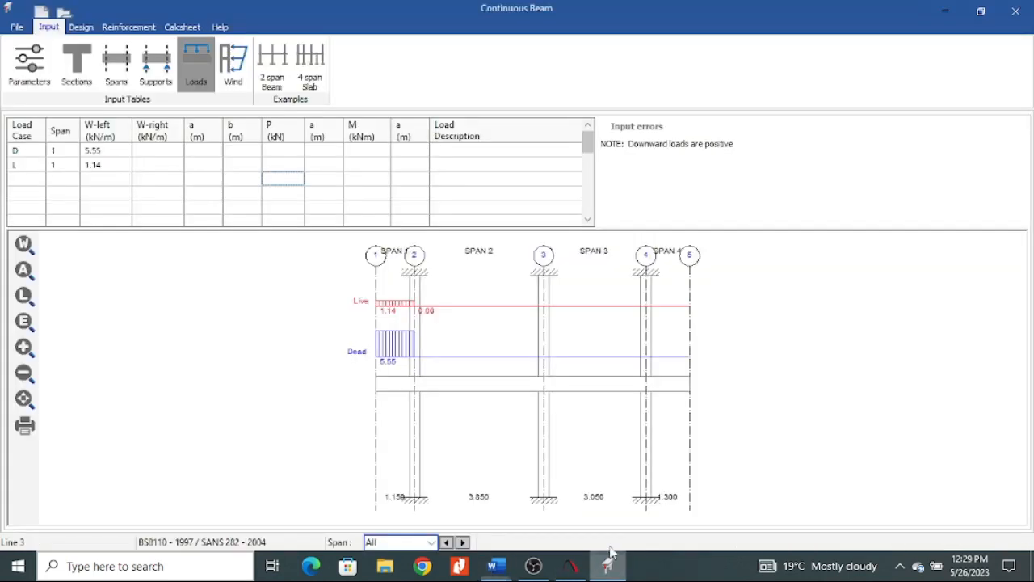
click(273, 153)
text(19.925)
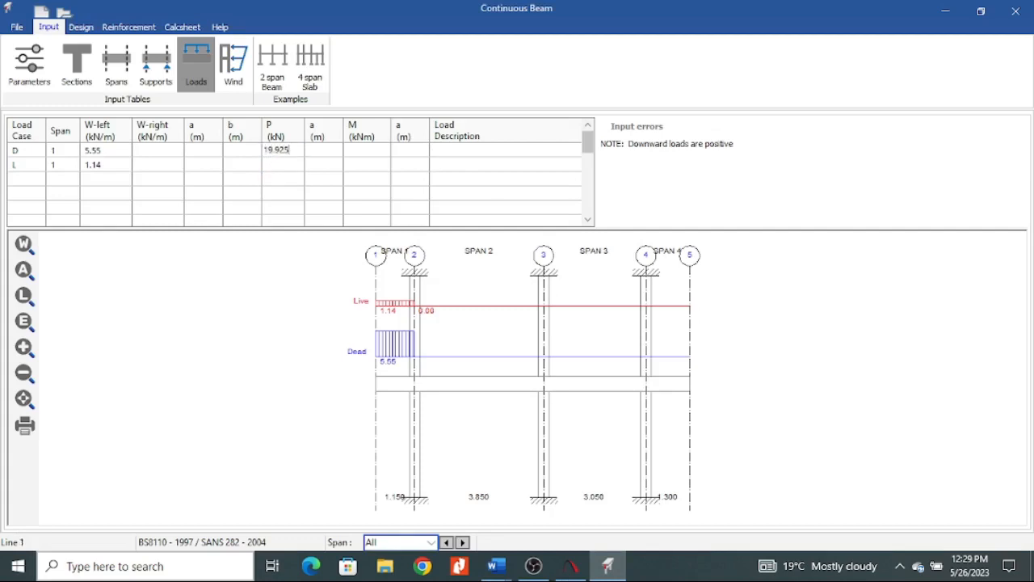
click(278, 166)
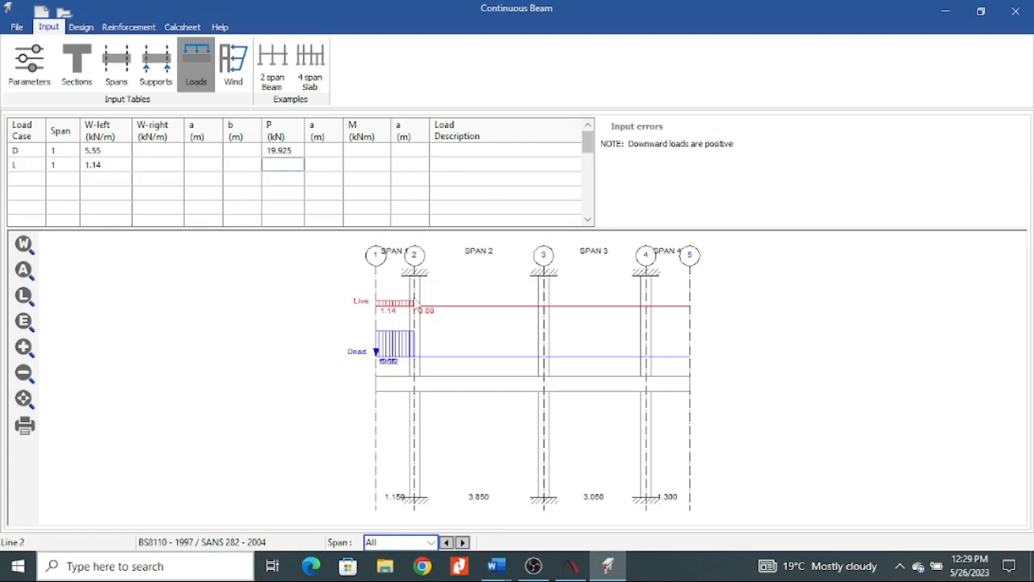
text(6.9)
click(323, 194)
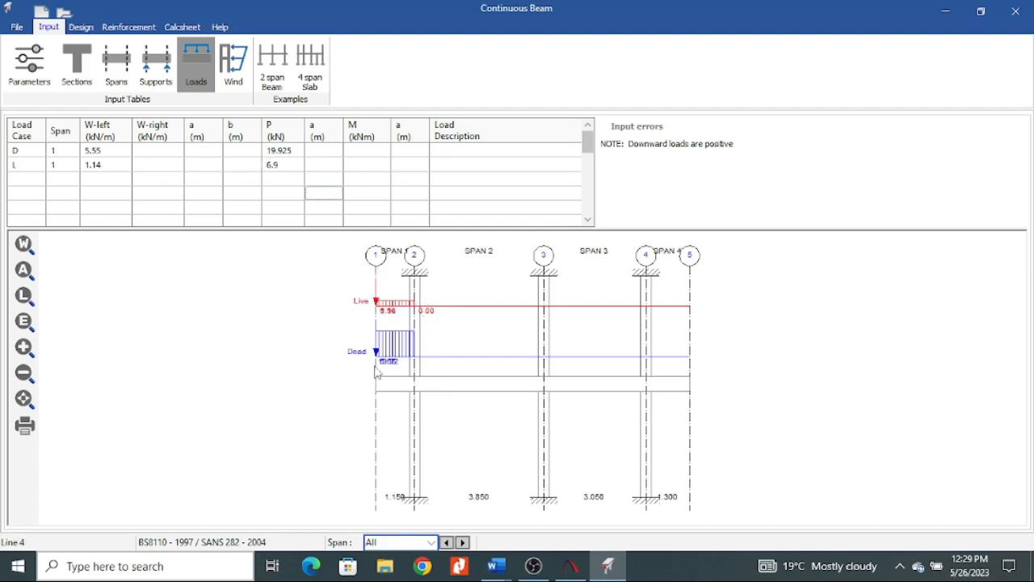
Describe the dead load row as "DEAD SPAN 1" and the live load row as "LIVVE SPAN 2".
click(459, 151)
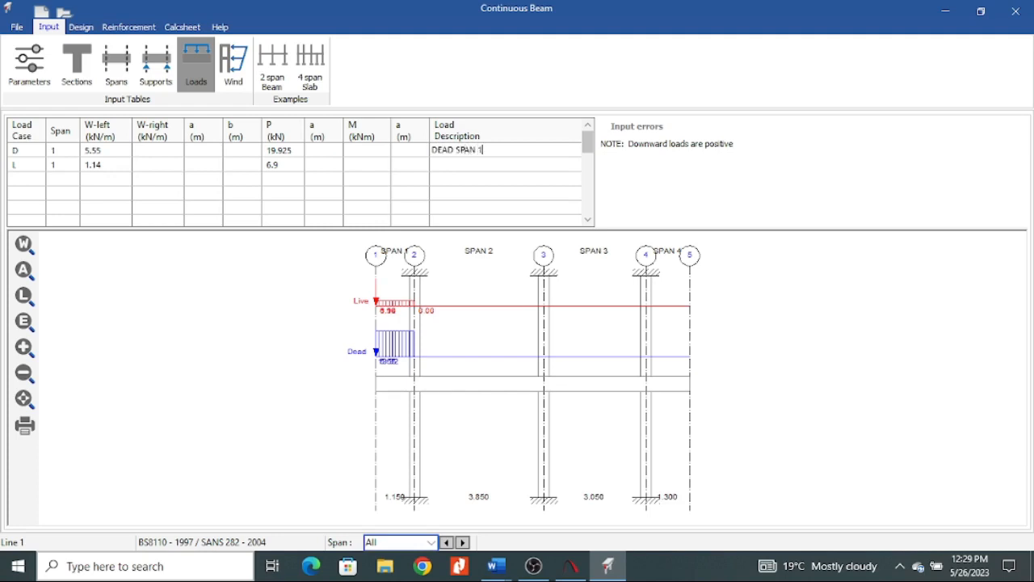
click(443, 165)
text(LIVVE SPA)
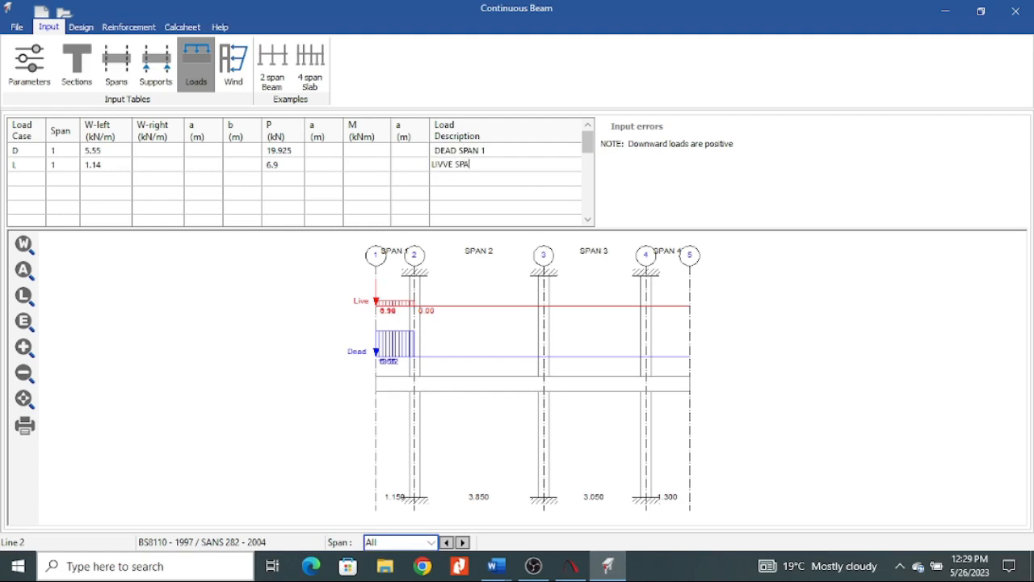
text(N 2)
click(502, 209)
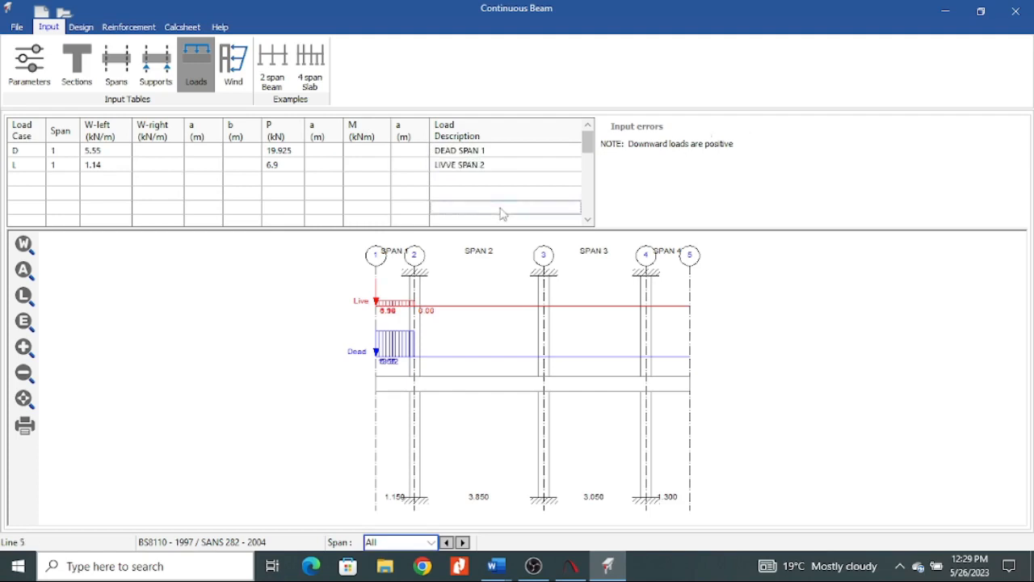
Add a dead load row (D) and a live load row (L), both assigned to span 2.
click(22, 179)
click(25, 196)
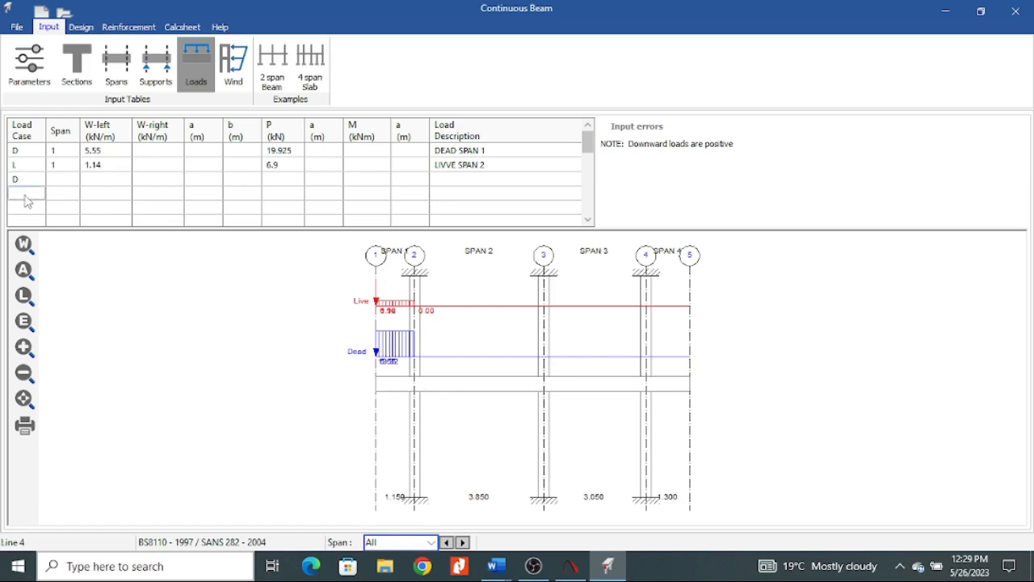
text(L)
click(59, 183)
text(2)
click(68, 194)
text(2)
click(97, 182)
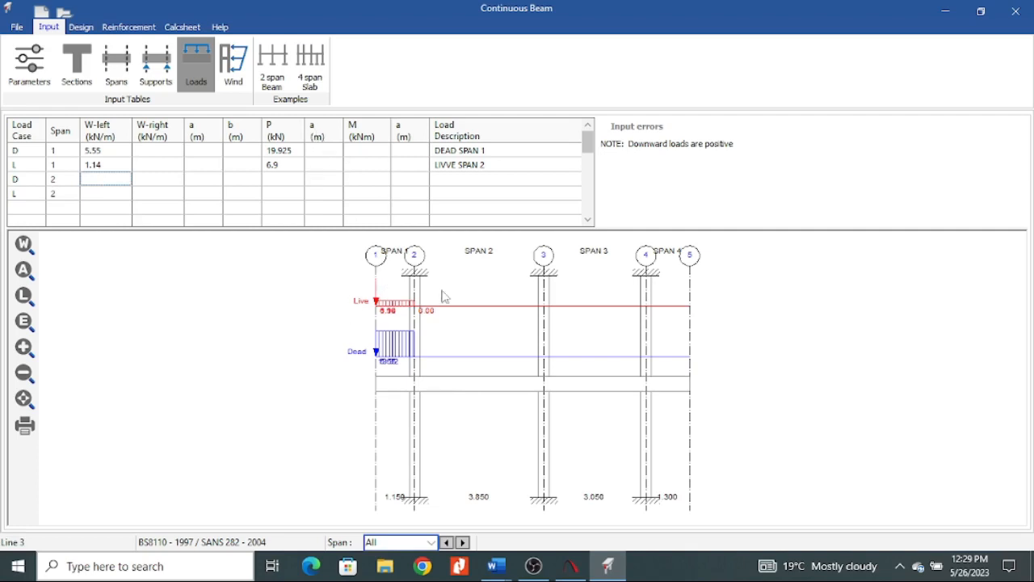
Try a distance a of 0.5 m for span 1's dead point load and clear the value again.
click(325, 153)
text(0.5)
click(325, 179)
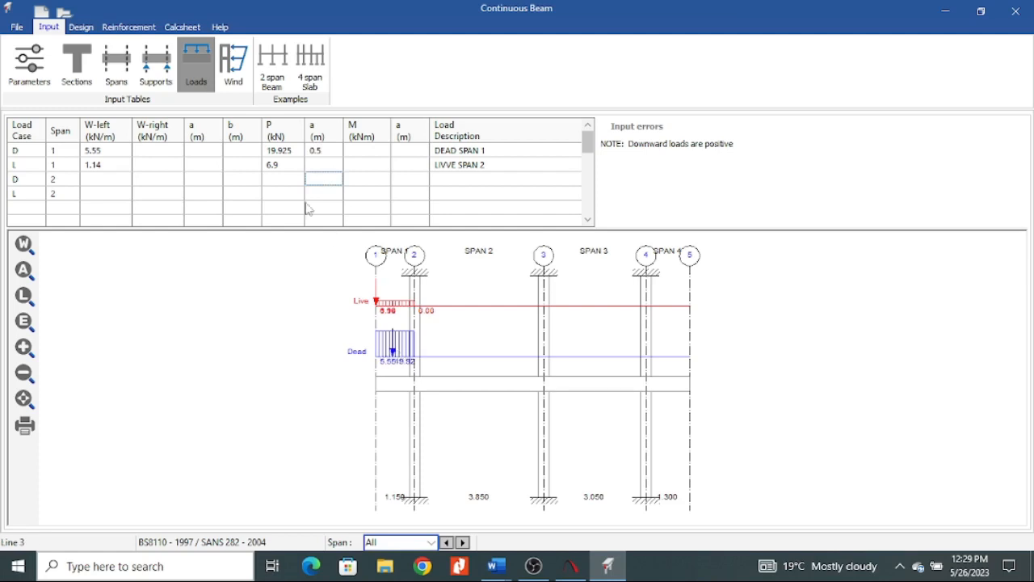
click(324, 152)
key(Delete)
click(315, 182)
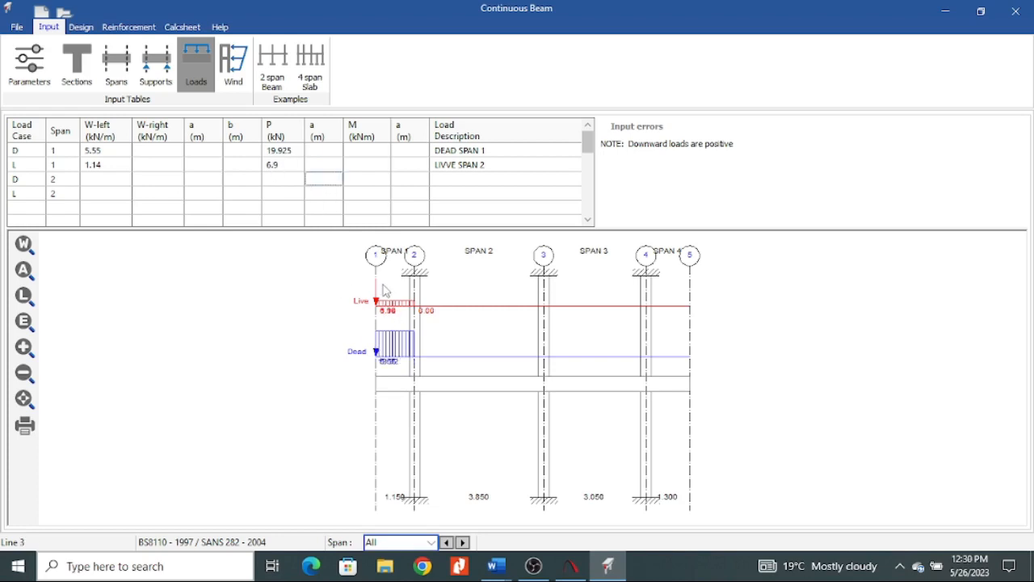
Switch to the load take down in Word and look up span 2's distributed dead and live loads in the beam sketch.
click(103, 185)
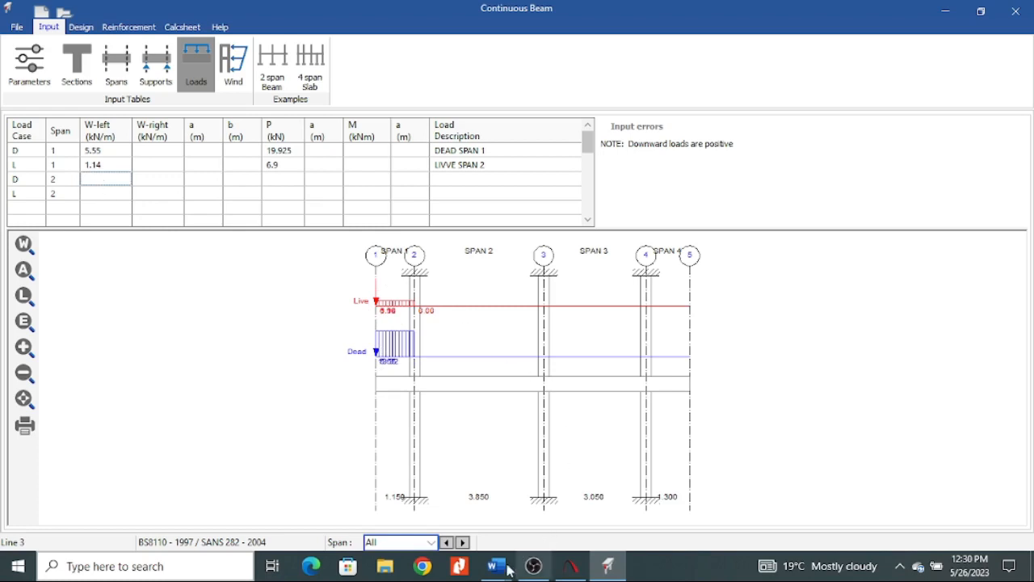
mouse_move(496, 566)
click(399, 448)
scroll(427, 415, down, 10)
scroll(429, 422, down, 12)
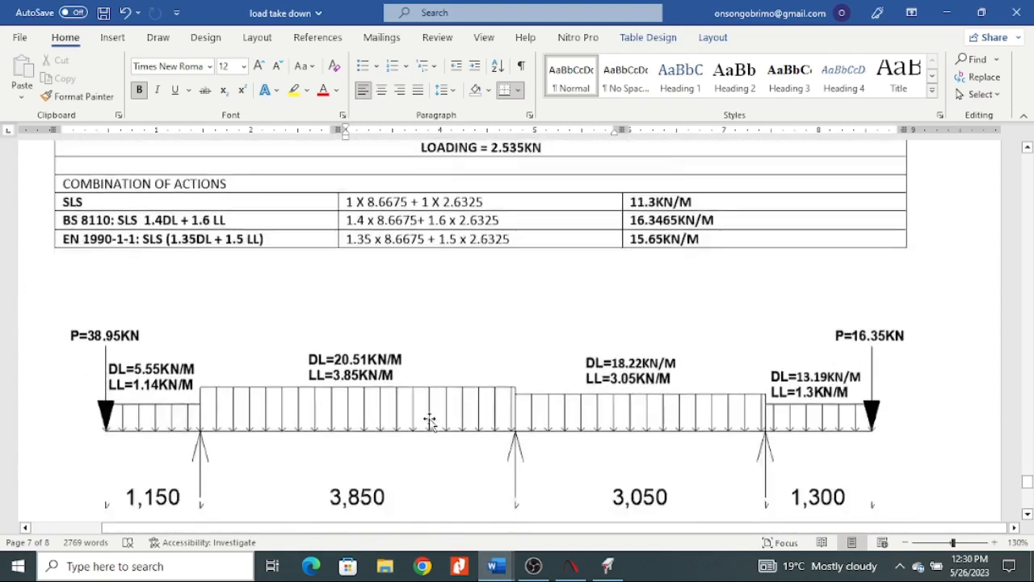
scroll(381, 261, up, 3)
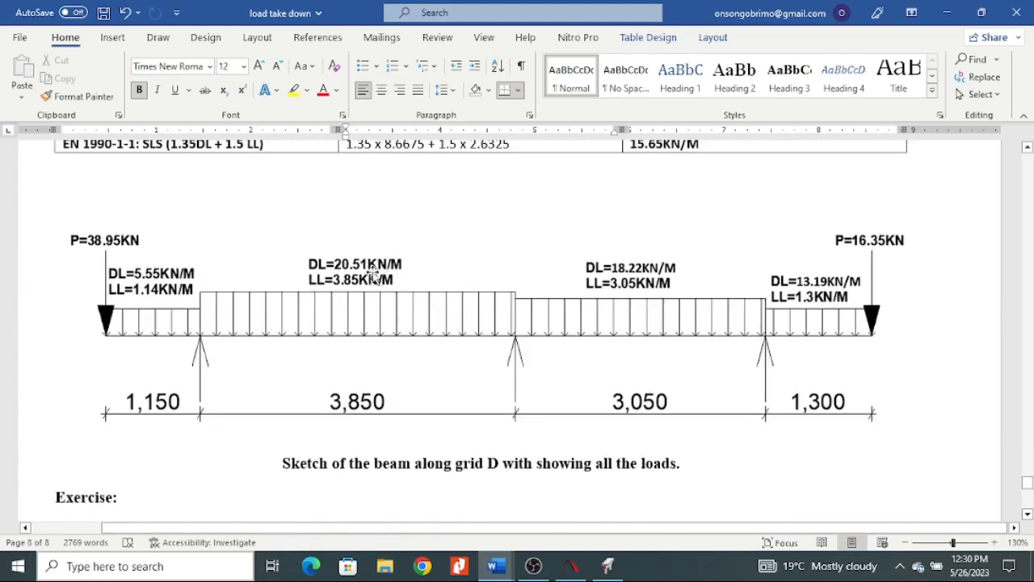
Switch to Prokon and enter span 2's W-left loads: 20.51 kN/m for the dead load and 3.85 kN/m for the live load.
click(606, 568)
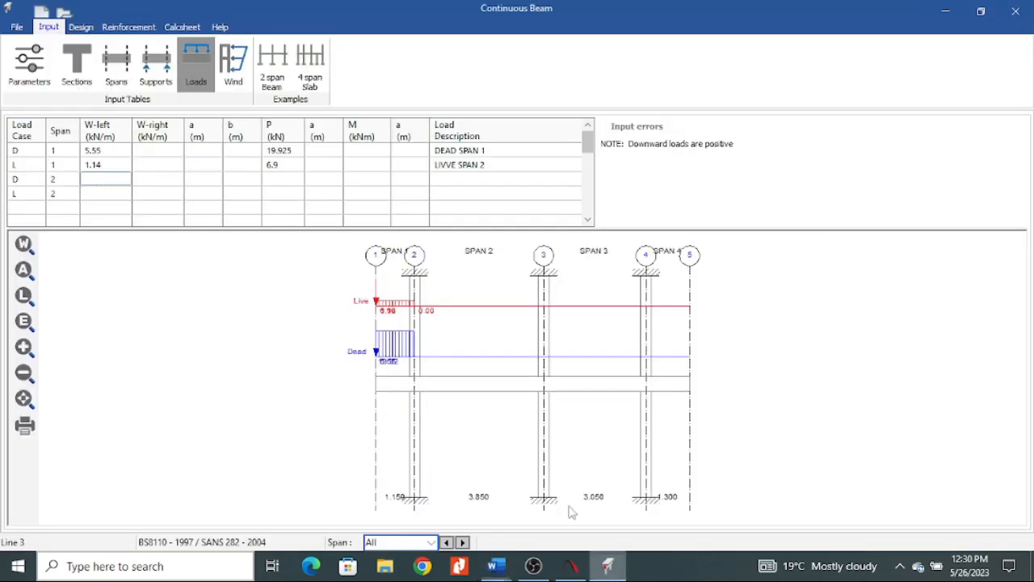
text(2)
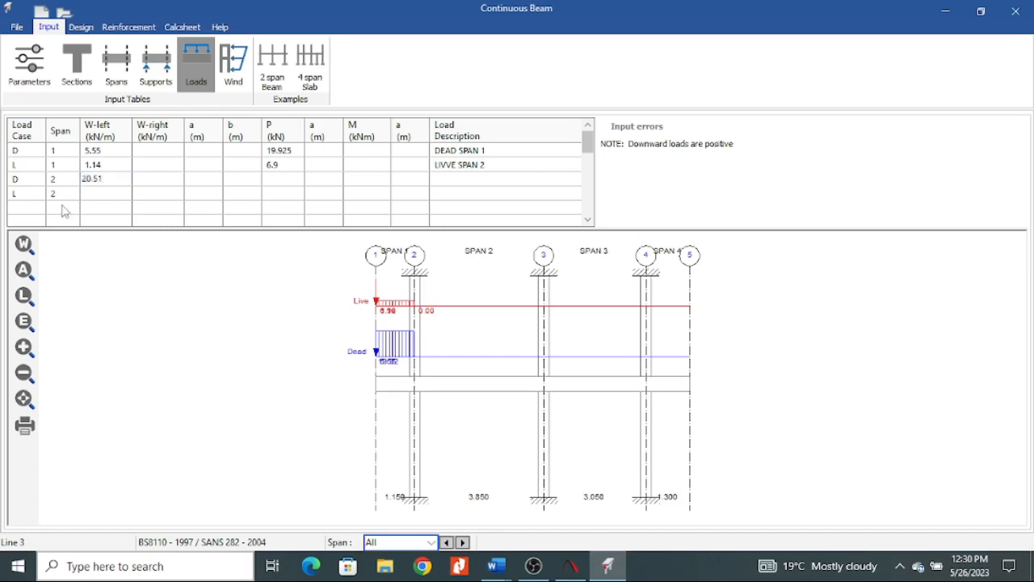
text(0.51)
click(94, 196)
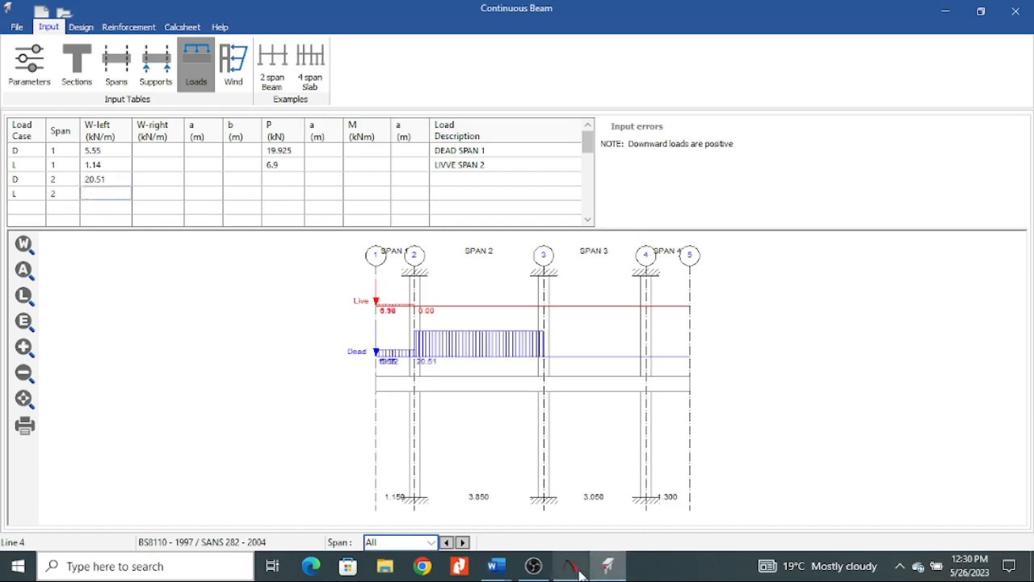
mouse_move(495, 566)
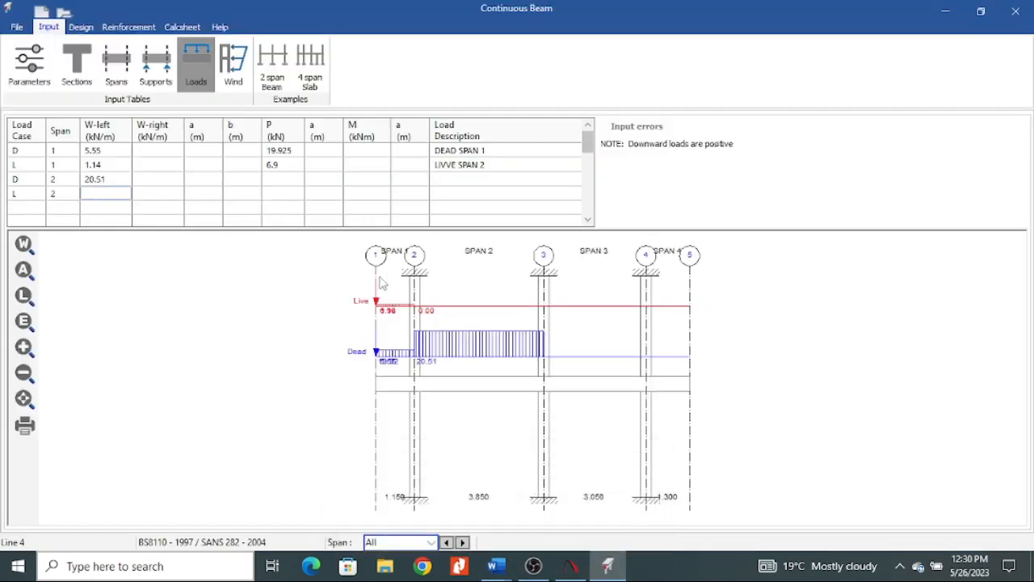
text(3.85)
click(157, 212)
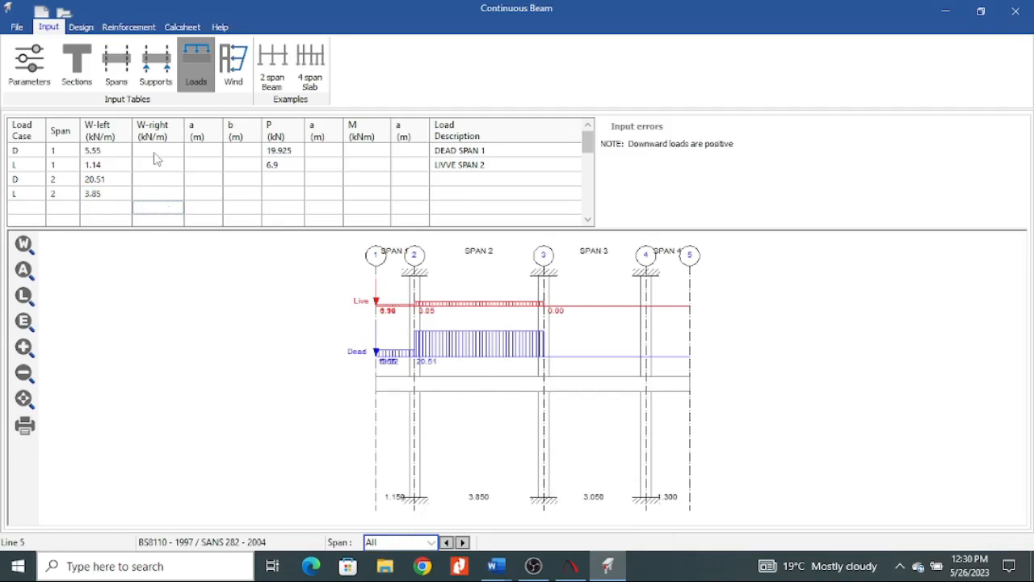
Try copying the W-left loads of spans 1 and 2 into the W-right column and clear the copies again.
drag(117, 152, 118, 202)
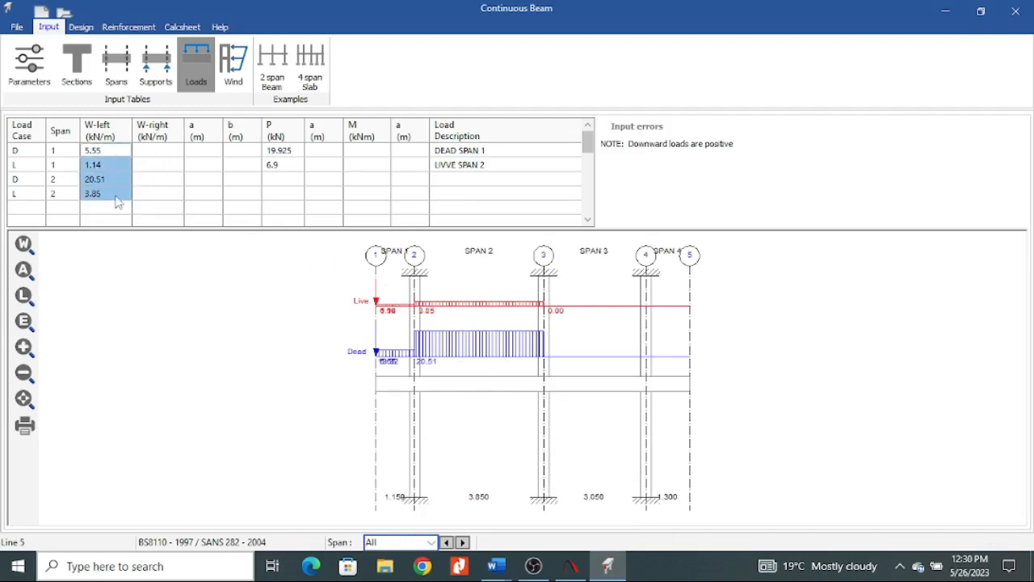
key(ctrl+c)
click(164, 154)
key(ctrl+v)
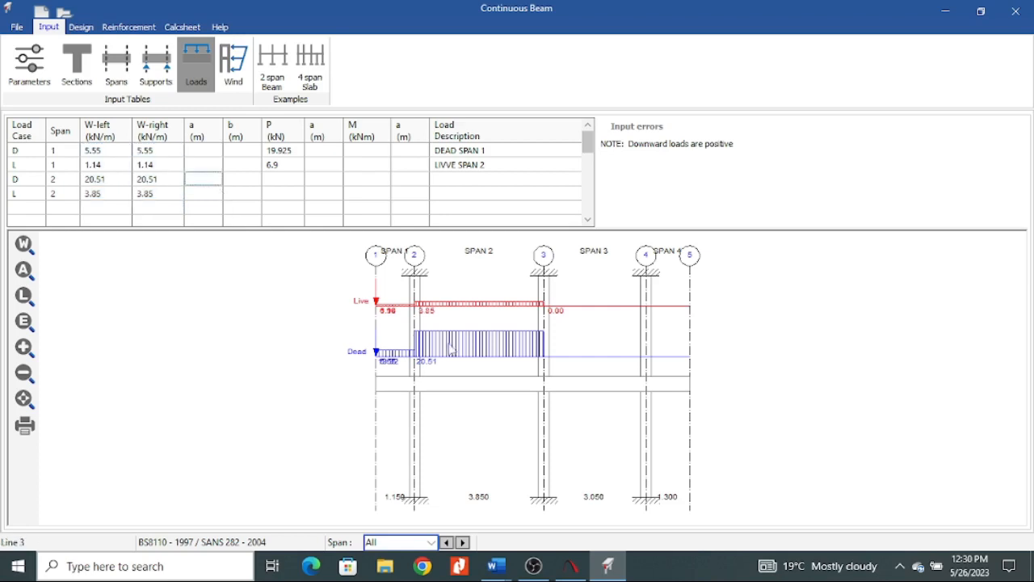
click(165, 167)
drag(165, 179, 166, 196)
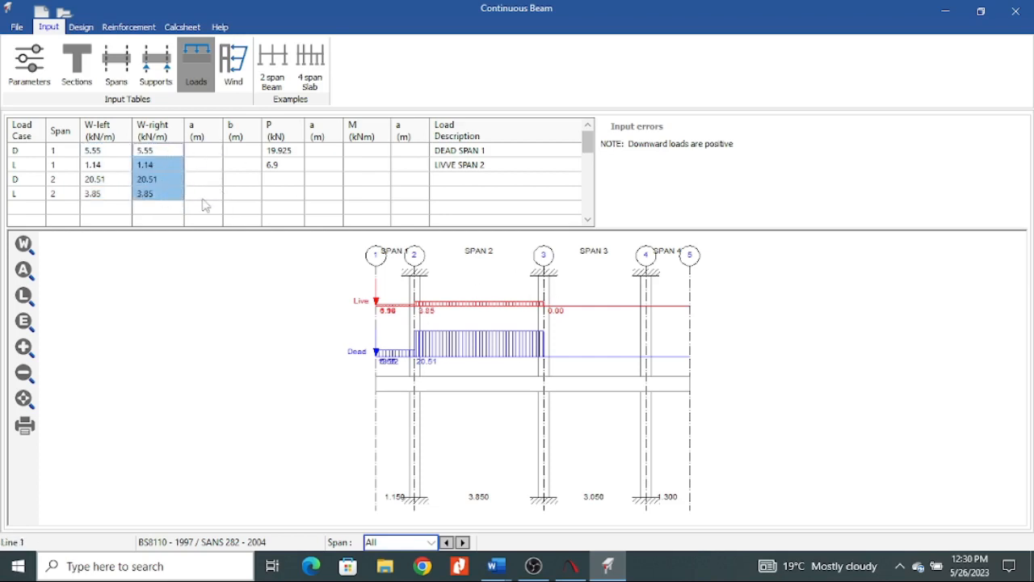
key(Delete)
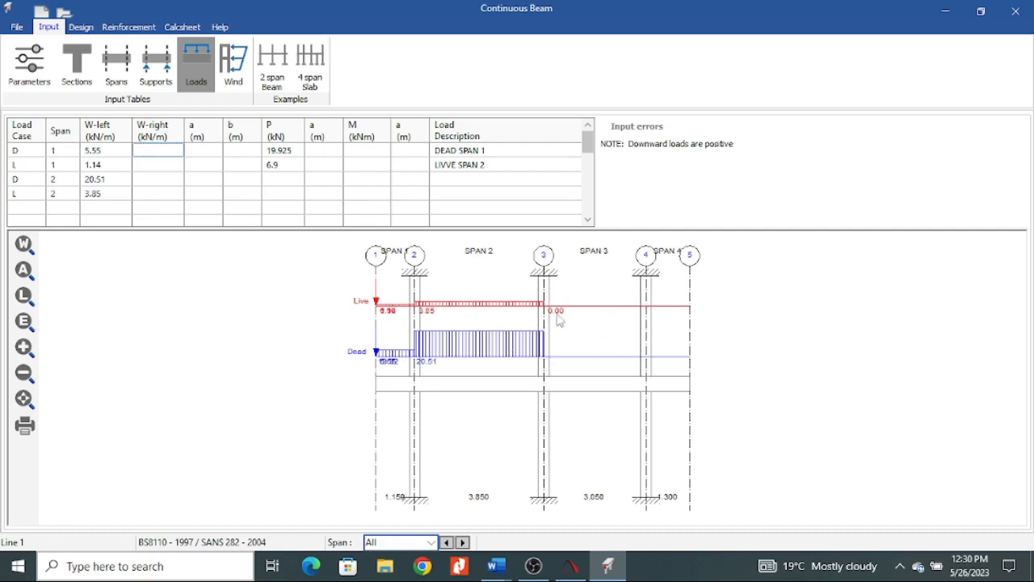
Add a dead load row (D) and a live load row (L), both assigned to span 3.
click(53, 207)
text(3)
key(Return)
scroll(41, 176, up, 1)
click(28, 166)
text(D)
key(Return)
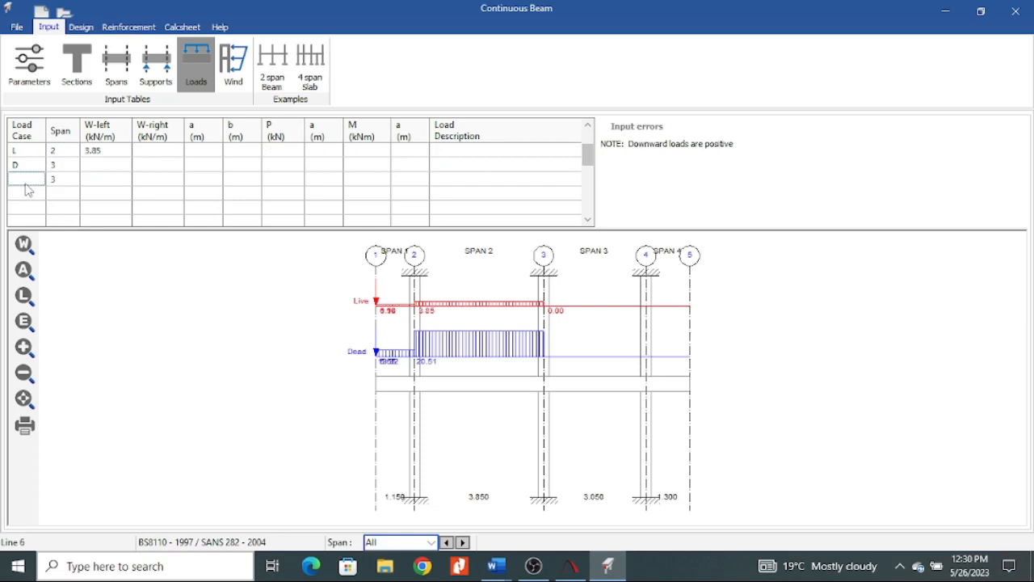
text(L)
Using the sketch in the Word load take down, enter span 3's W-left loads in Prokon: 18.22 kN/m dead and 3.05 kN/m live.
click(103, 167)
click(449, 507)
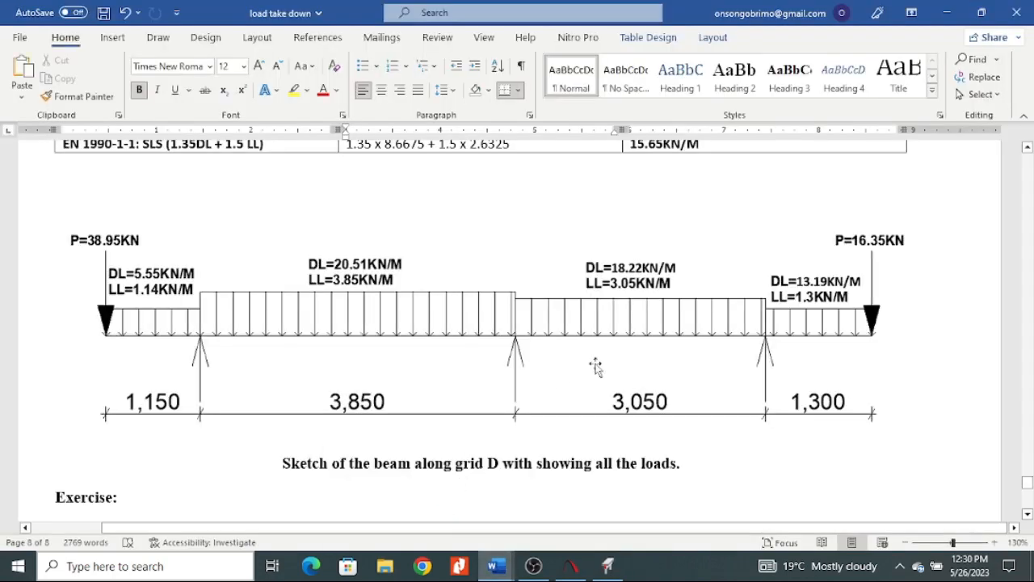
key(alt+Tab)
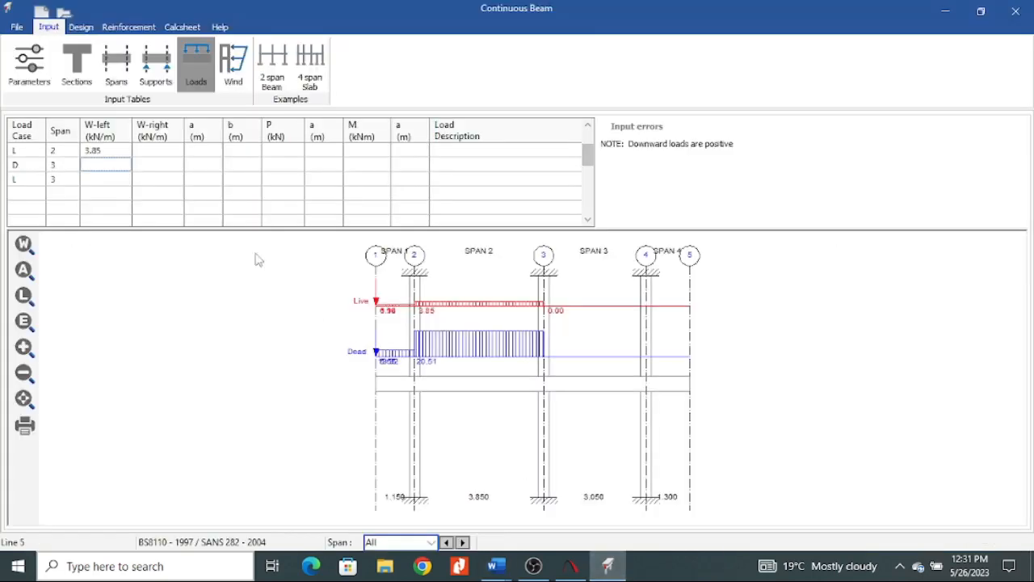
text(18.22)
key(Return)
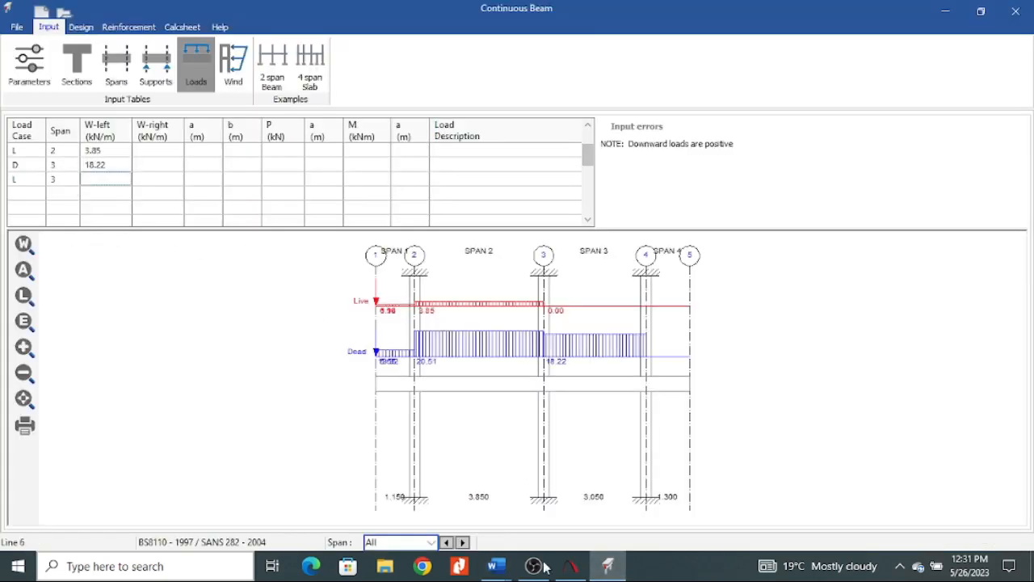
mouse_move(497, 565)
click(409, 497)
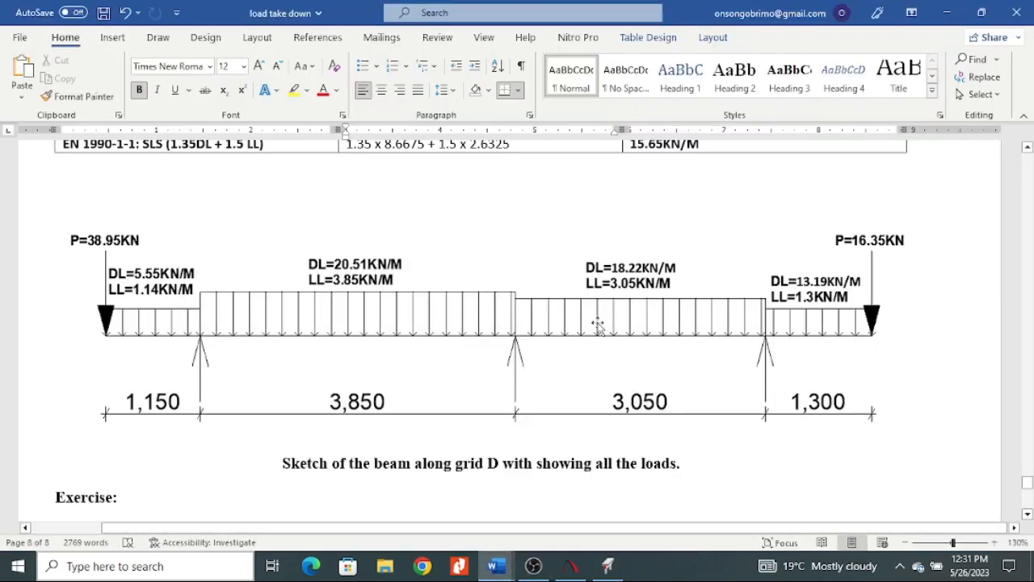
click(607, 565)
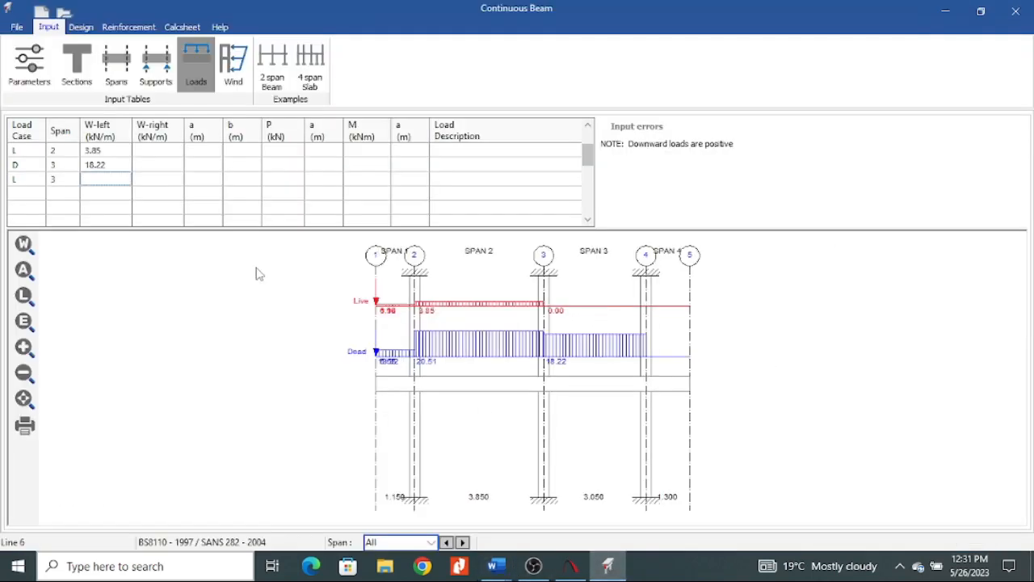
text(3.05)
click(94, 194)
Add a dead load row (D) and a live load row (L), both assigned to span 4.
click(25, 196)
click(56, 193)
text(4)
click(66, 208)
text(4)
click(19, 195)
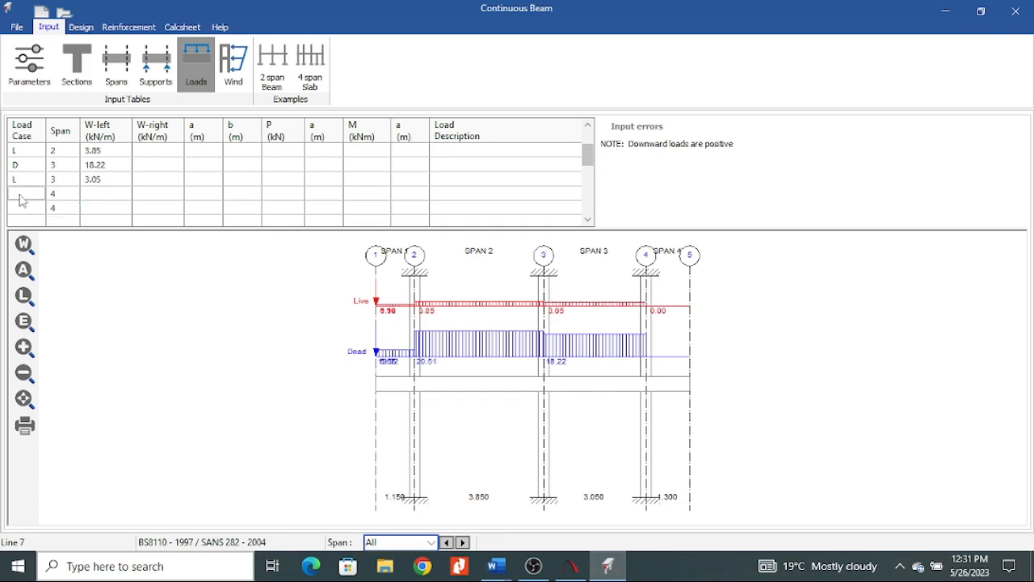
text(D)
click(20, 211)
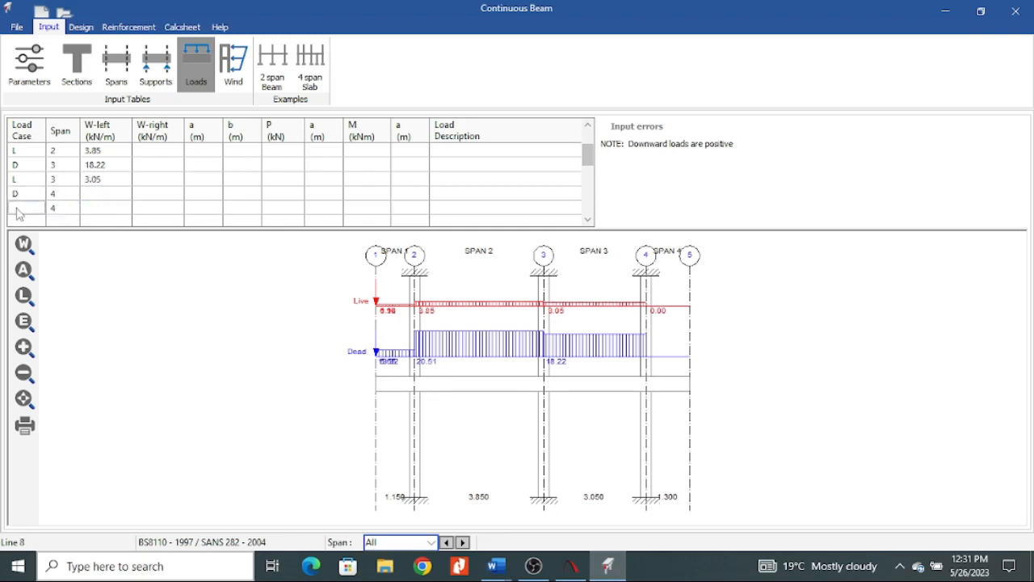
text(L)
Switch to the load take down in Word and look up span 4's distributed dead and live loads in the beam sketch.
click(100, 195)
mouse_move(496, 565)
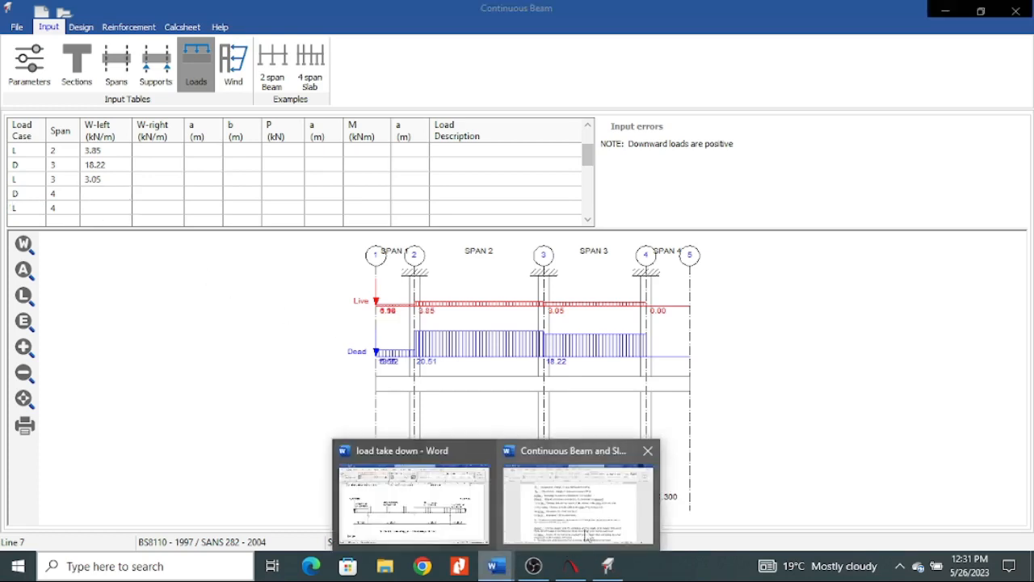
click(622, 521)
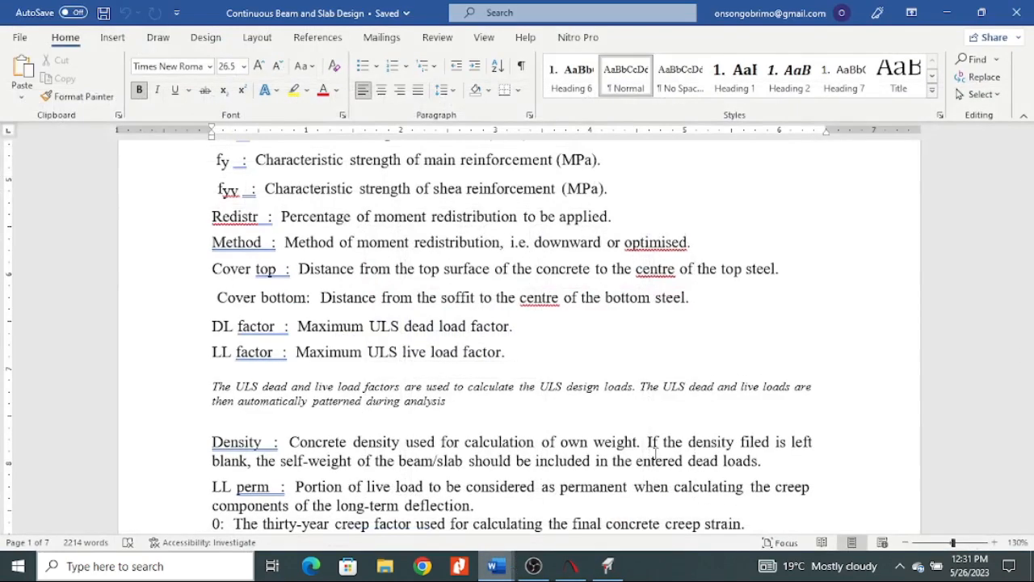
click(949, 13)
mouse_move(509, 573)
click(421, 519)
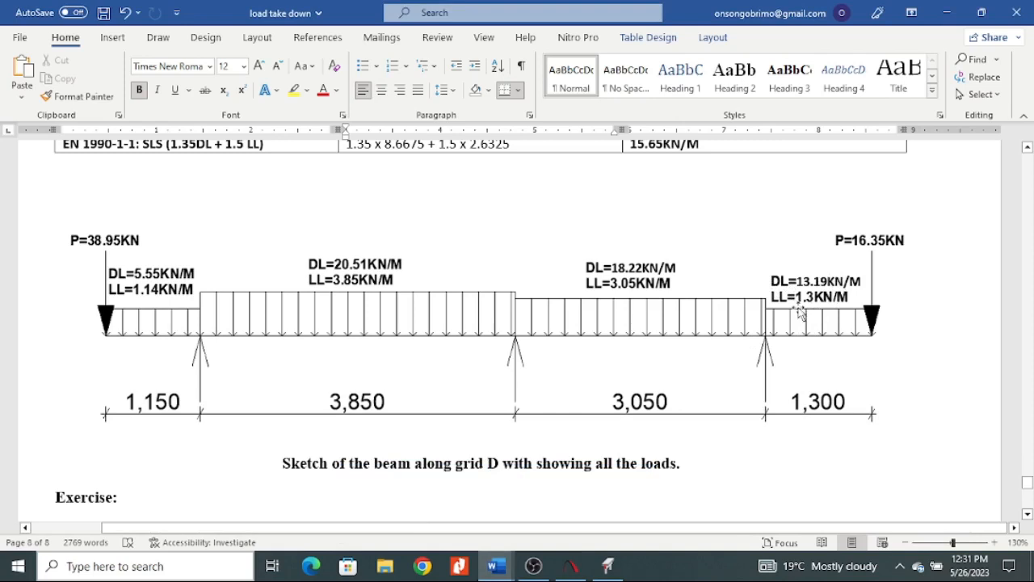
Switch to Prokon and enter span 4's W-left loads: 13.19 kN/m for the dead load and 1.3 kN/m for the live load.
click(607, 567)
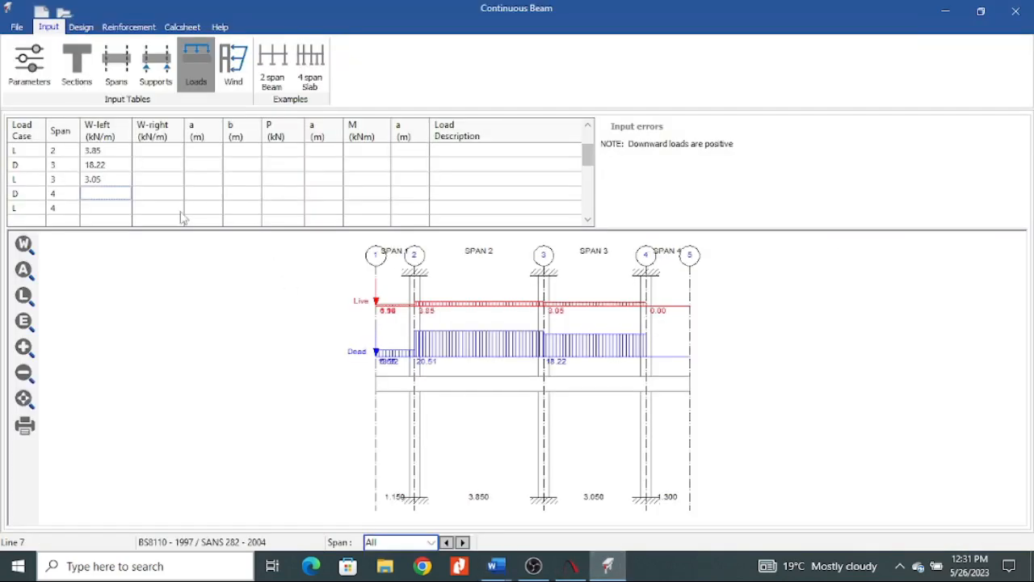
text(13.19)
key(Return)
text(1.3)
click(164, 212)
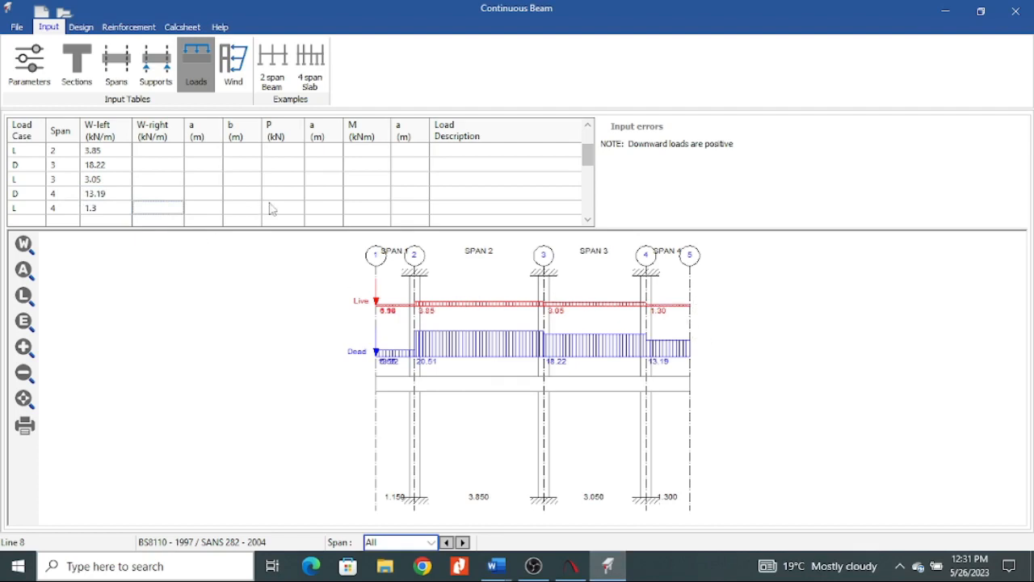
Using the total dead loads in the Word load take down, enter span 4's dead point load P in Prokon as 8.6675 kN.
click(286, 195)
mouse_move(496, 566)
click(450, 493)
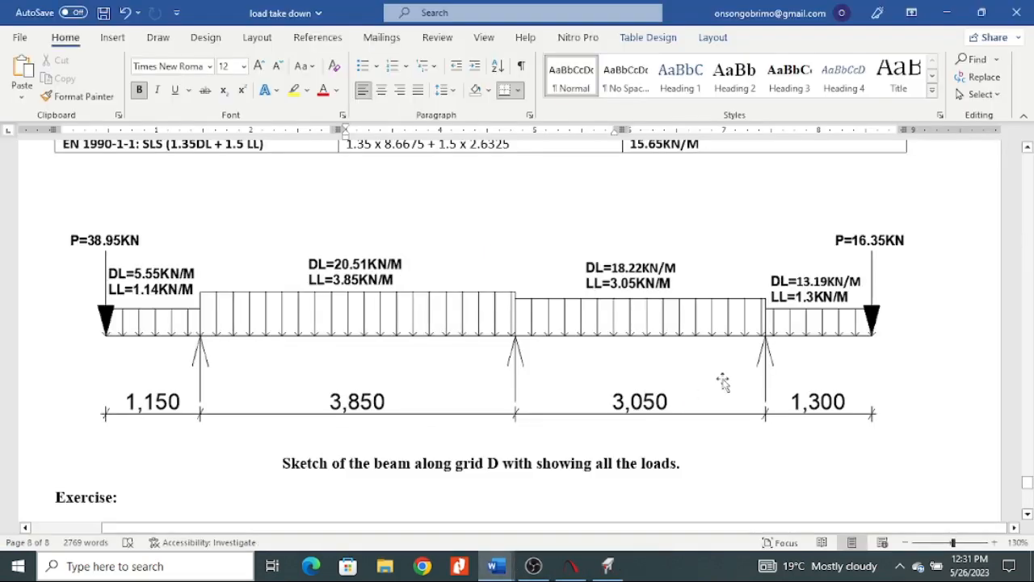
scroll(526, 324, up, 4)
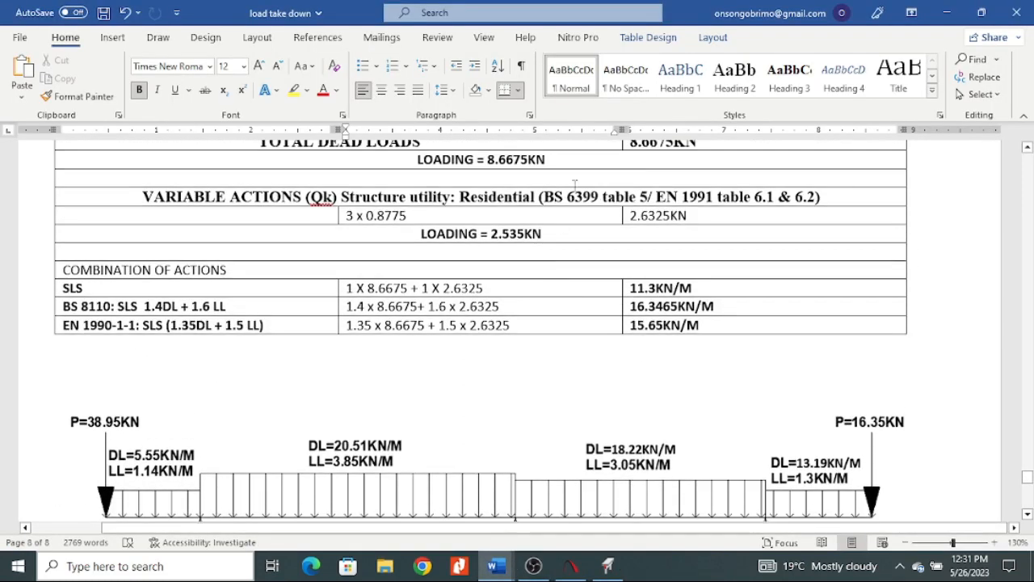
scroll(636, 227, up, 1)
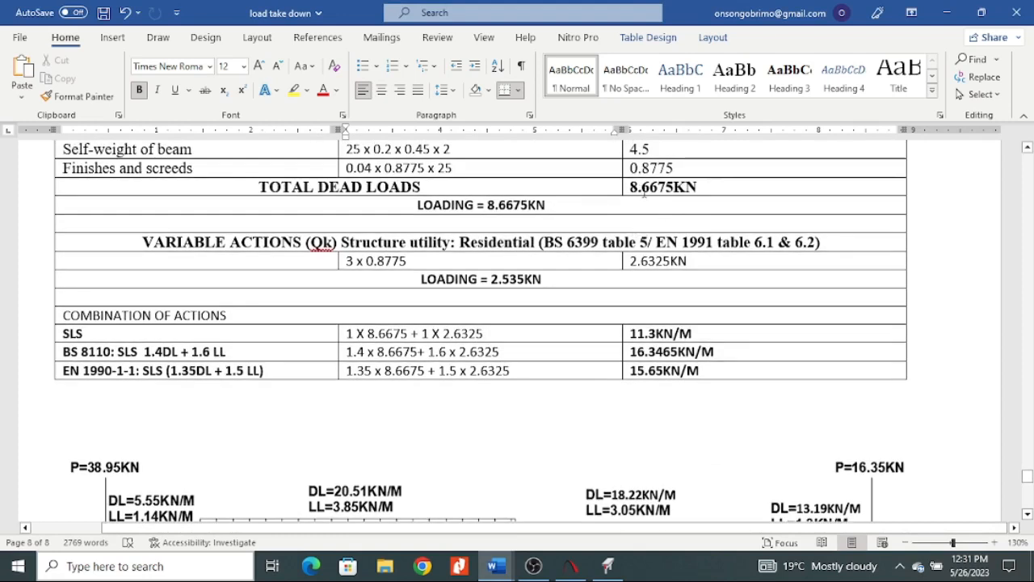
click(608, 566)
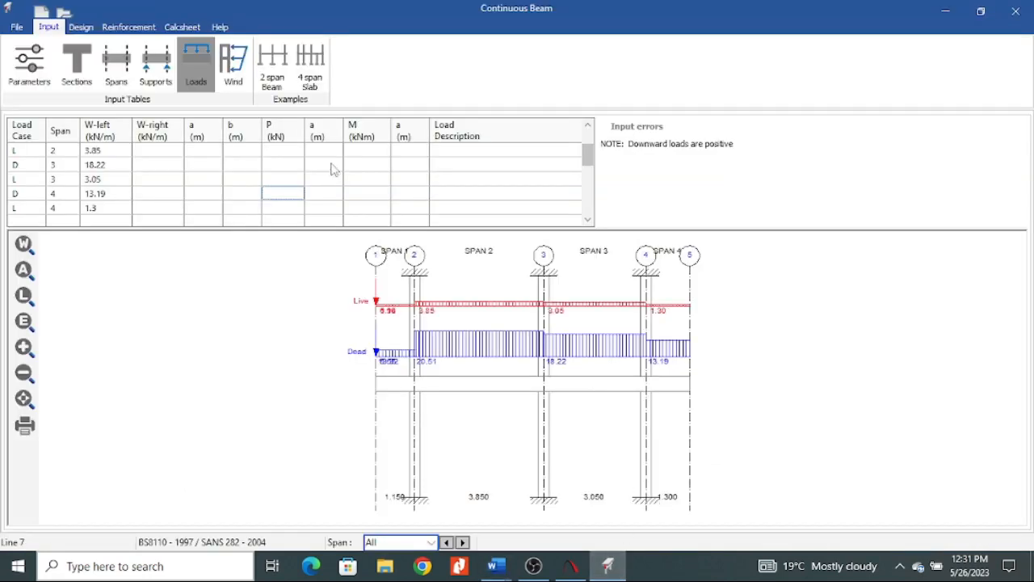
text(8.6675)
click(289, 212)
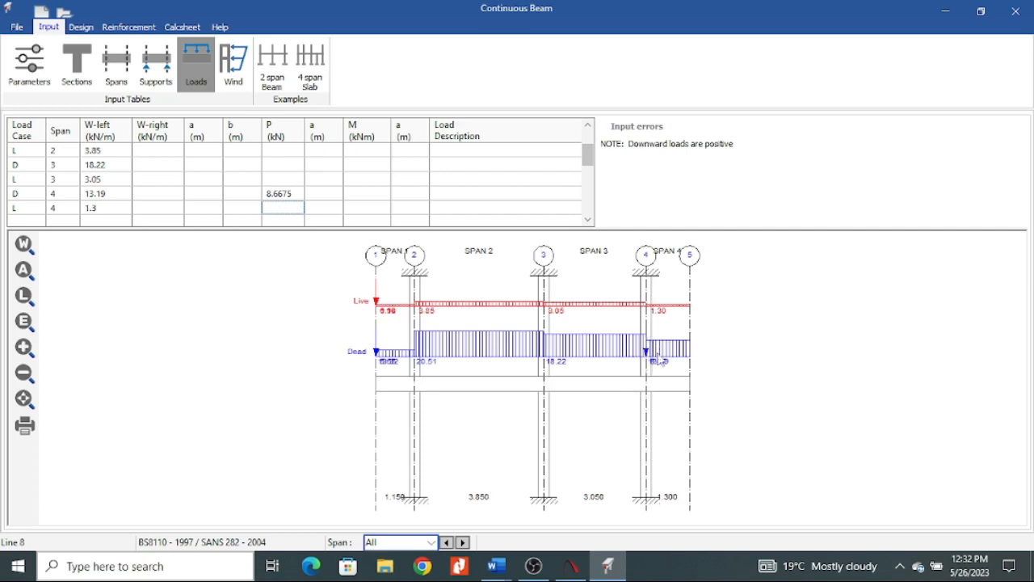
Check span 4's length in the spans table and set the point load distance a to 1.3 m for its dead and live rows.
click(338, 197)
click(121, 76)
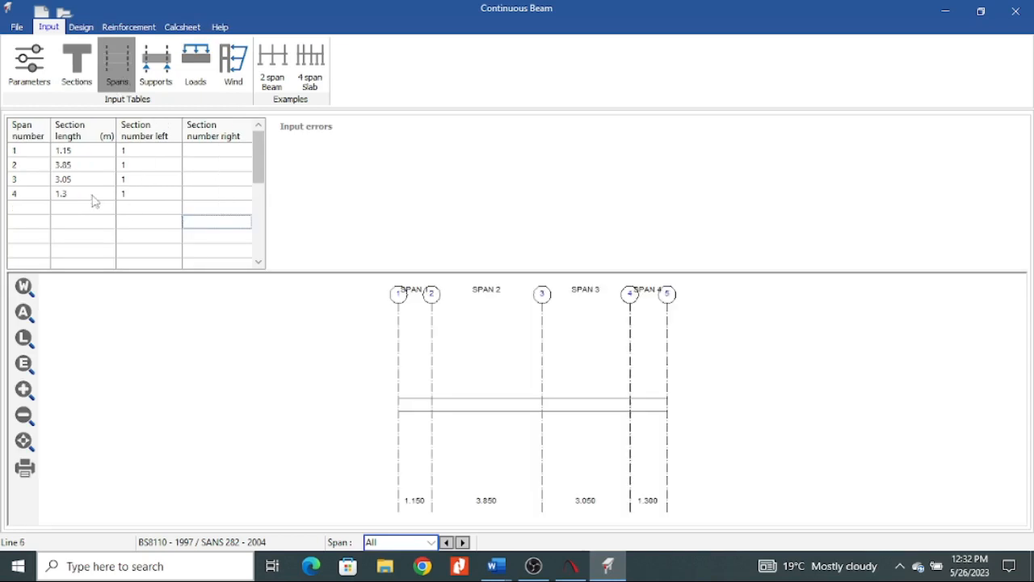
click(183, 81)
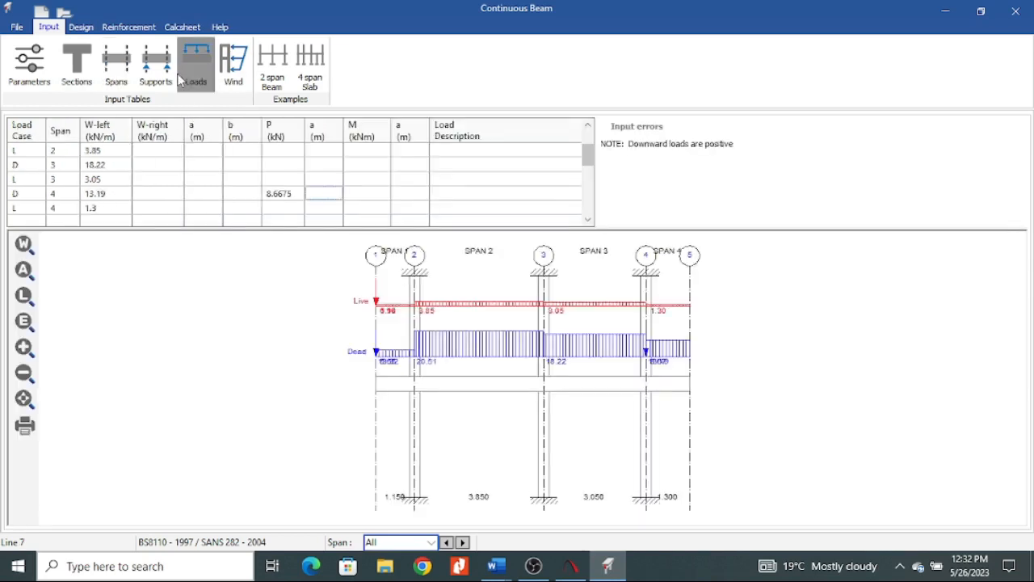
text(1.3)
click(356, 199)
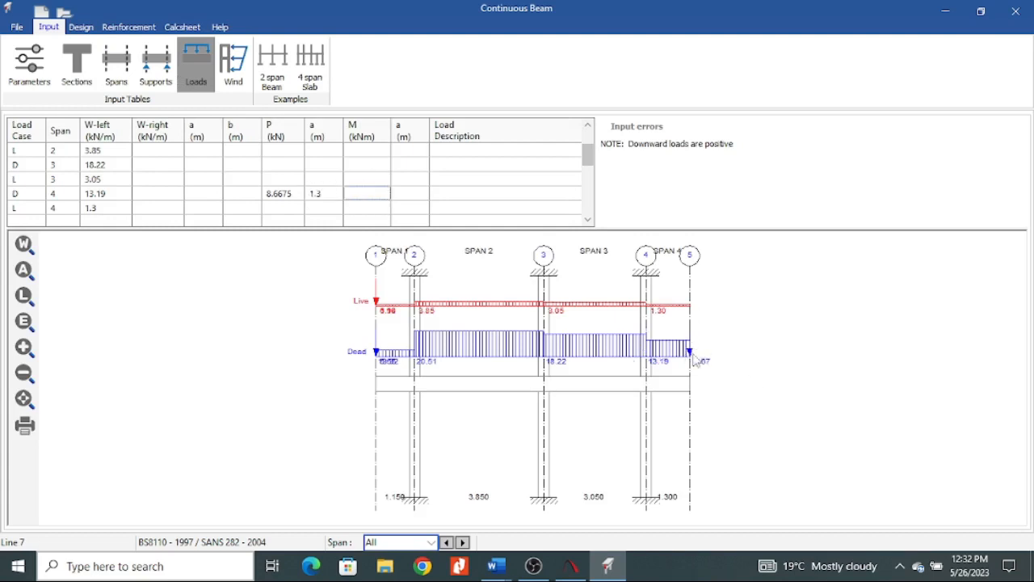
click(324, 211)
text(1.3)
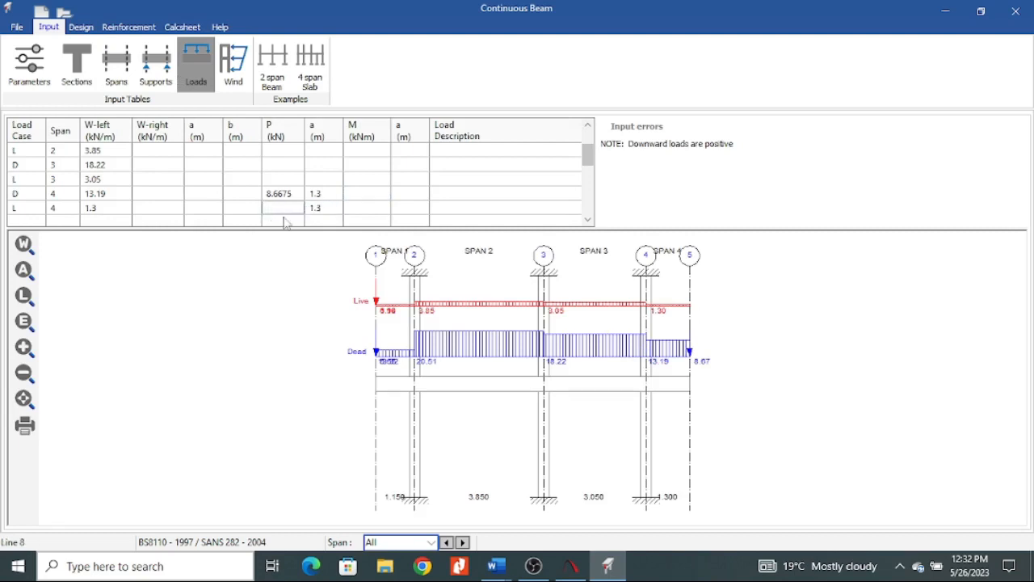
Using the variable actions in the Word load take down, enter span 4's live point load P in Prokon as 2.6325 kN.
click(496, 565)
click(442, 507)
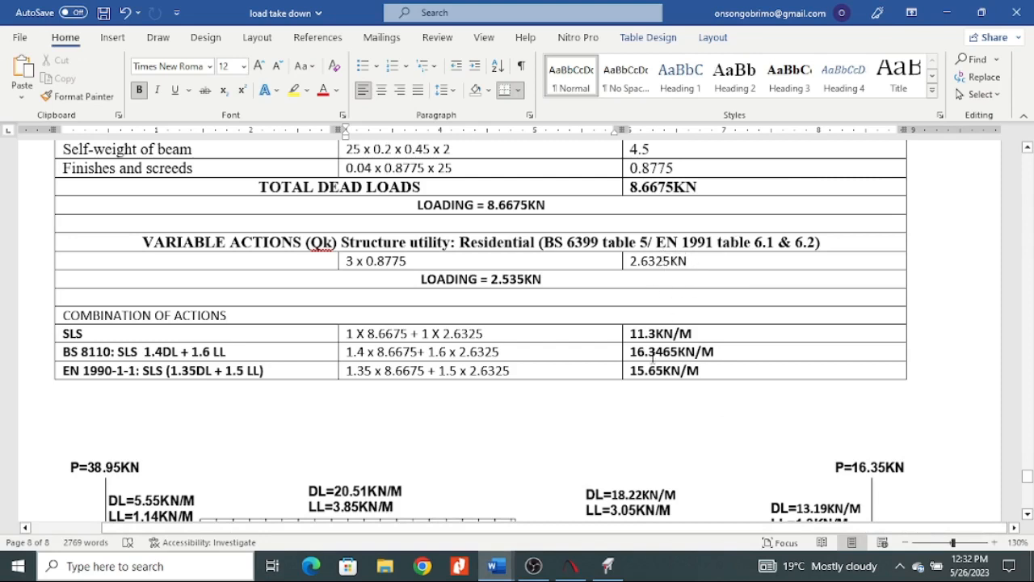
click(608, 566)
text(2.6325)
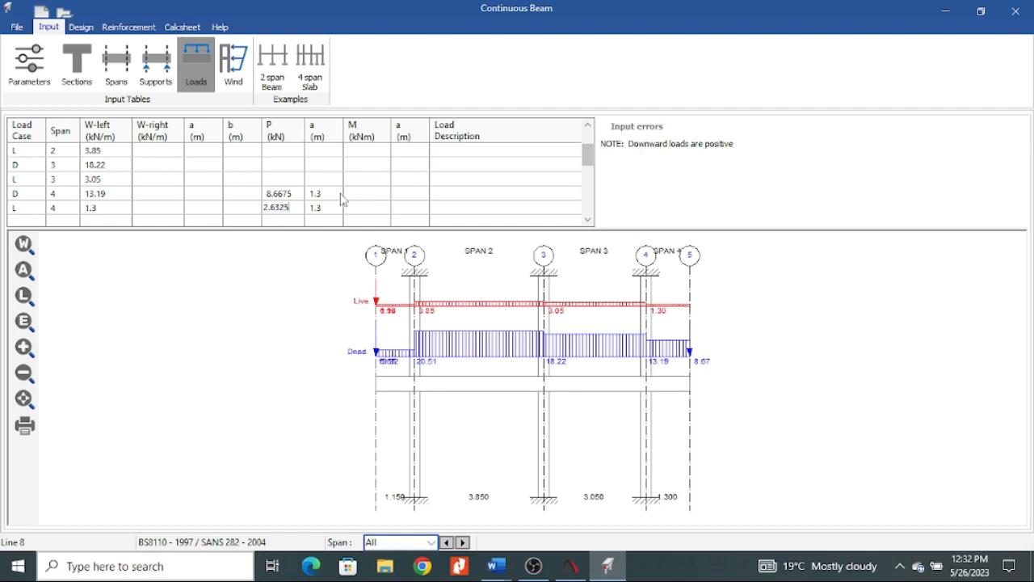
click(349, 207)
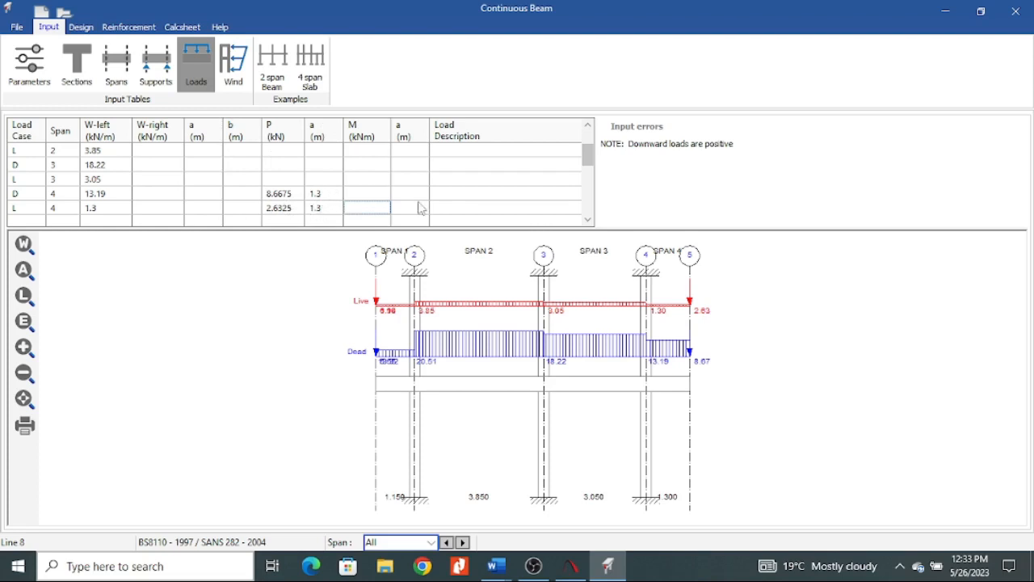
Enter a moment M of 10 kNm in span 4's dead load row.
click(366, 196)
click(370, 182)
click(371, 207)
key(Down)
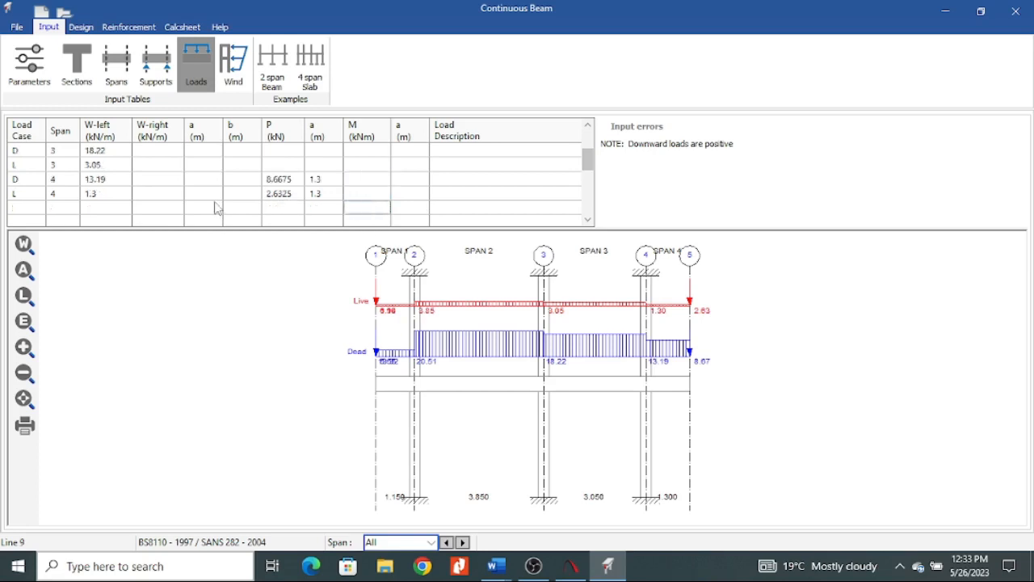
click(373, 184)
text(10)
click(372, 210)
Change span 4's dead load moment M to -10 kNm and set its distance a to 1 m.
click(346, 183)
click(345, 185)
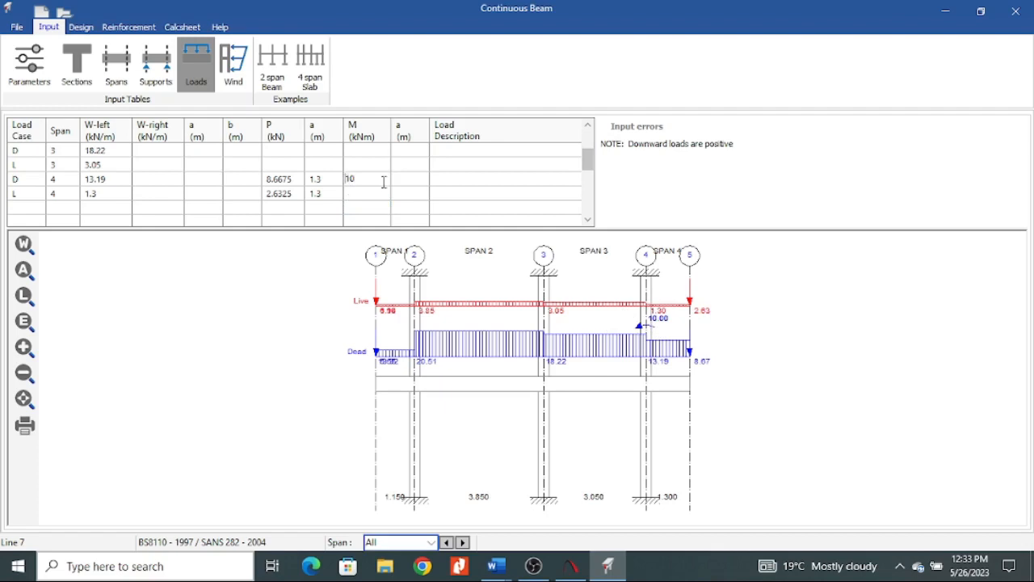
text(-)
click(375, 211)
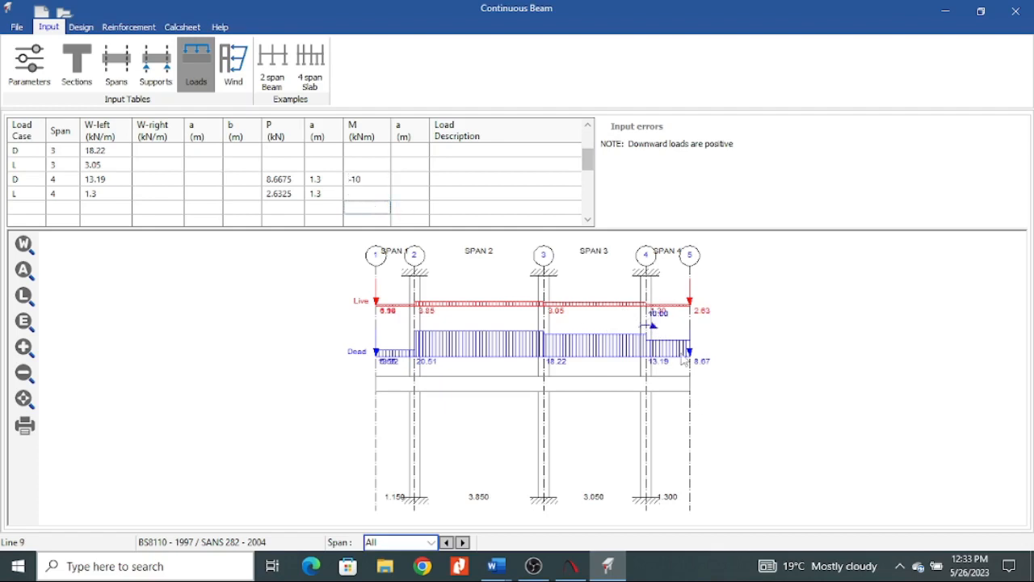
double_click(377, 183)
click(419, 185)
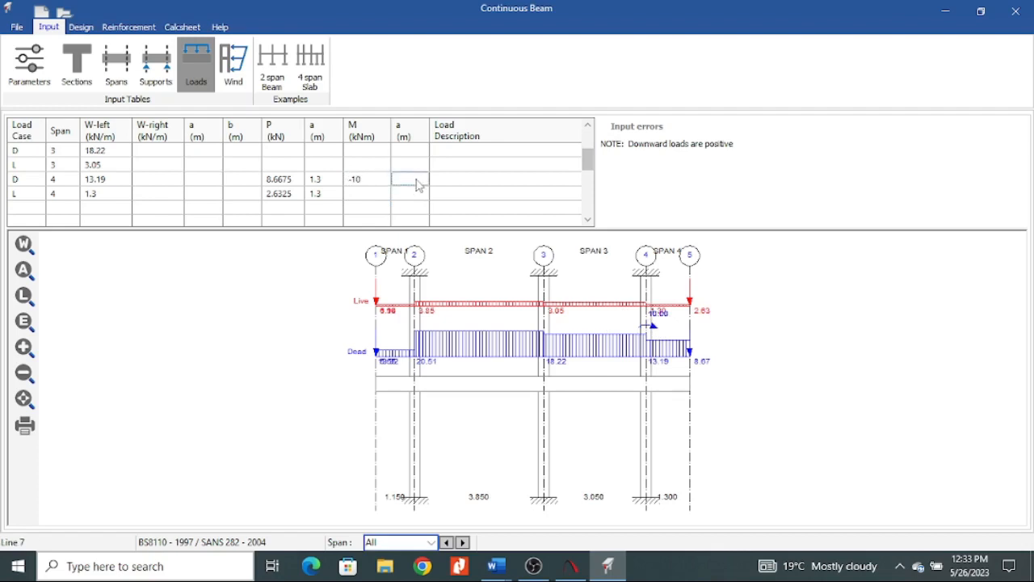
text(1)
click(413, 208)
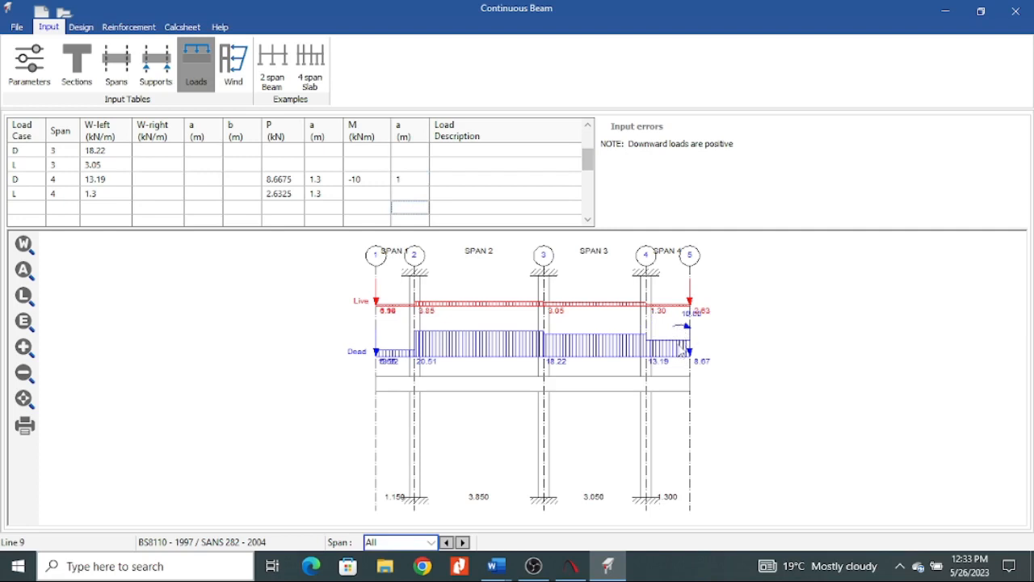
Clear the moment M and its distance a from span 4's dead load row.
click(396, 182)
click(396, 183)
key(Delete)
click(372, 178)
click(371, 180)
key(Delete)
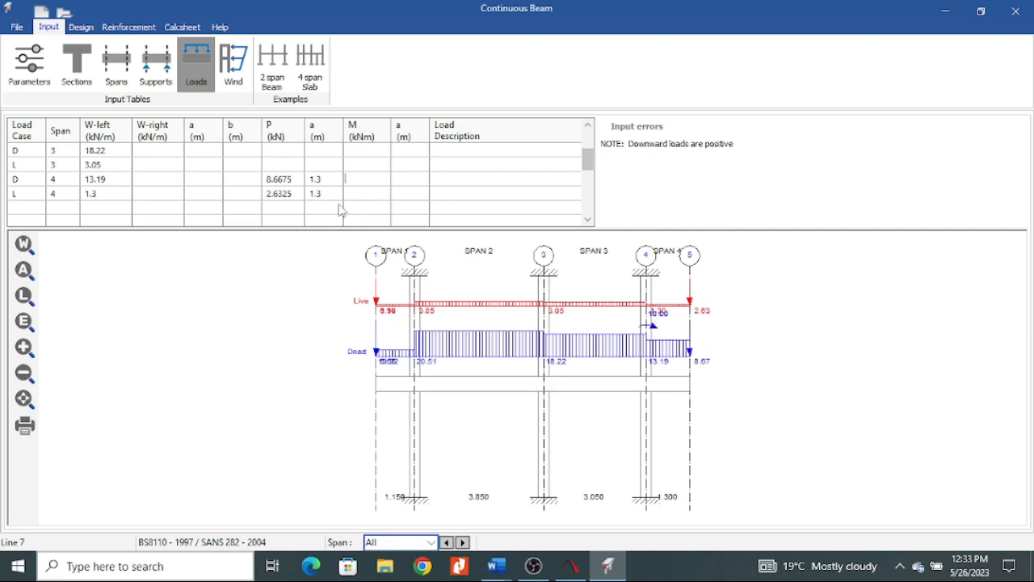
click(377, 152)
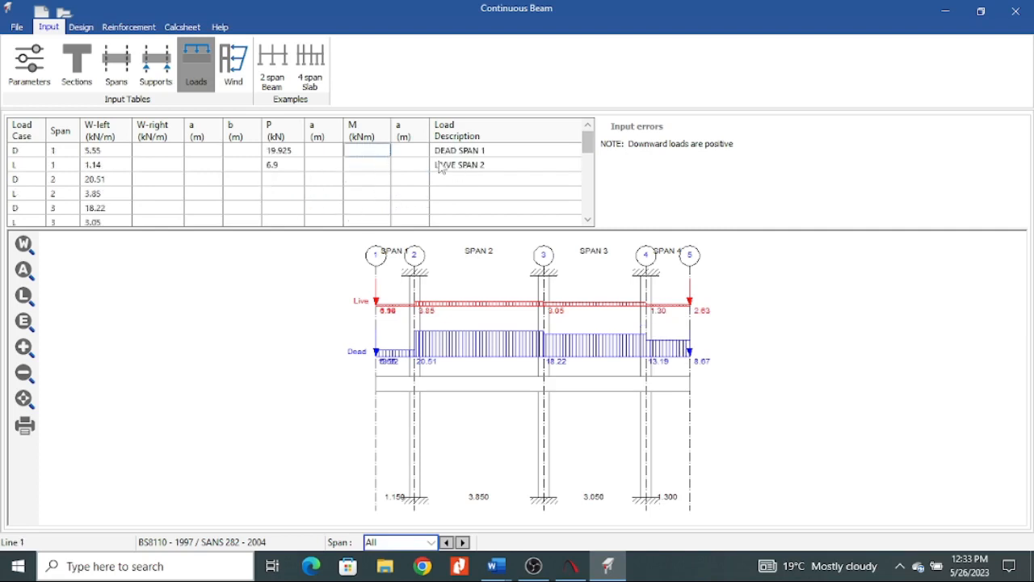
Correct the spelling of the description in span 1's live load row to LIVE SPAN 2 and review the remaining load rows.
drag(454, 154, 474, 165)
click(478, 195)
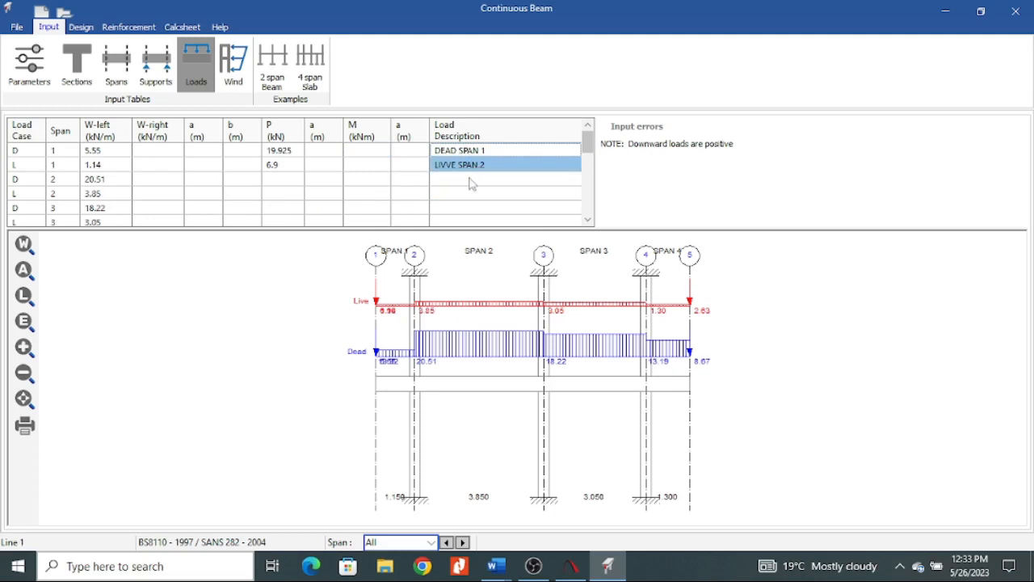
click(472, 197)
click(470, 181)
double_click(446, 168)
key(BackSpace)
click(483, 207)
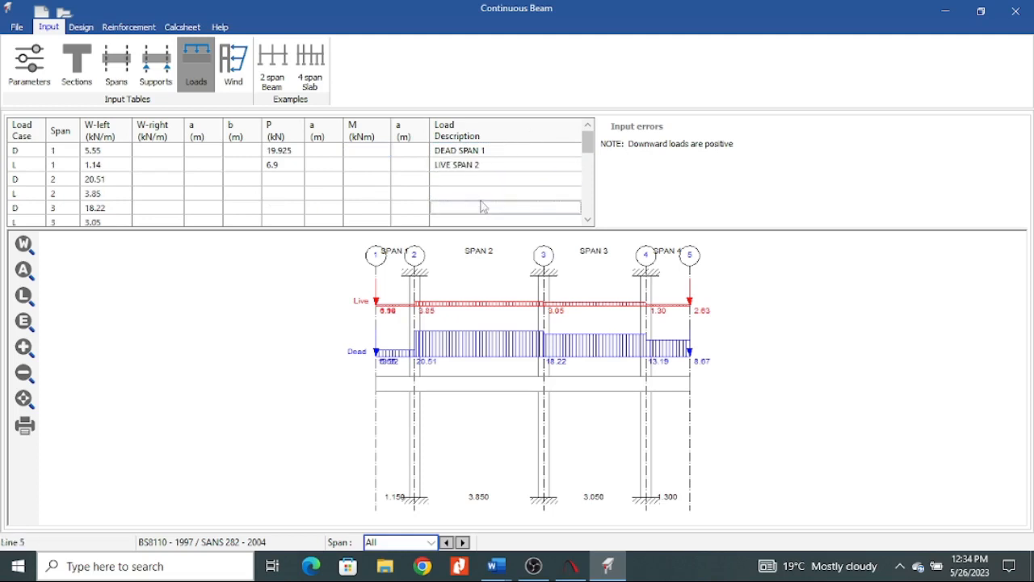
key(Down)
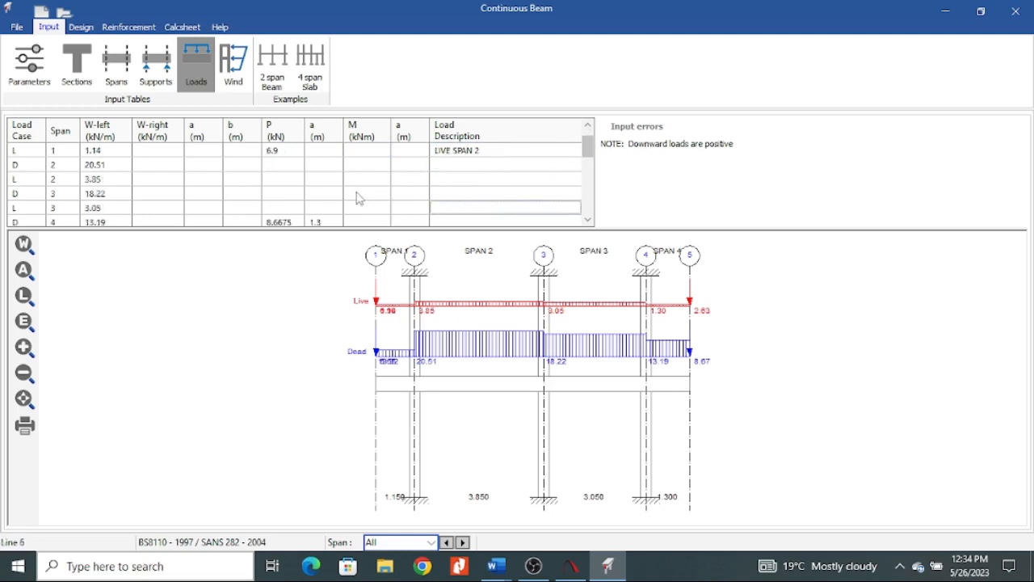
scroll(487, 165, down, 5)
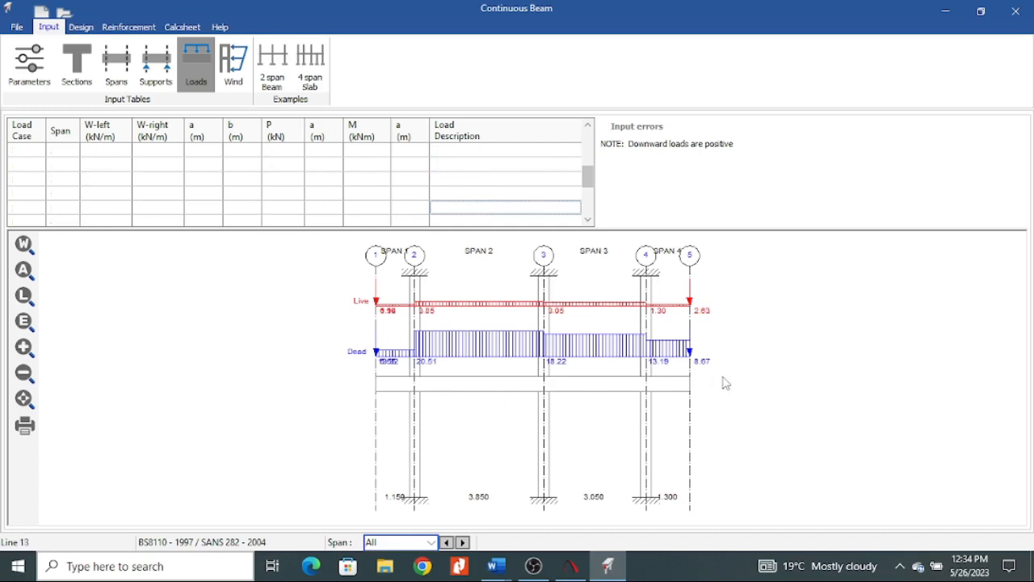
Enter a concrete density in the parameters and view the load diagram with the beam's own weight included.
click(32, 83)
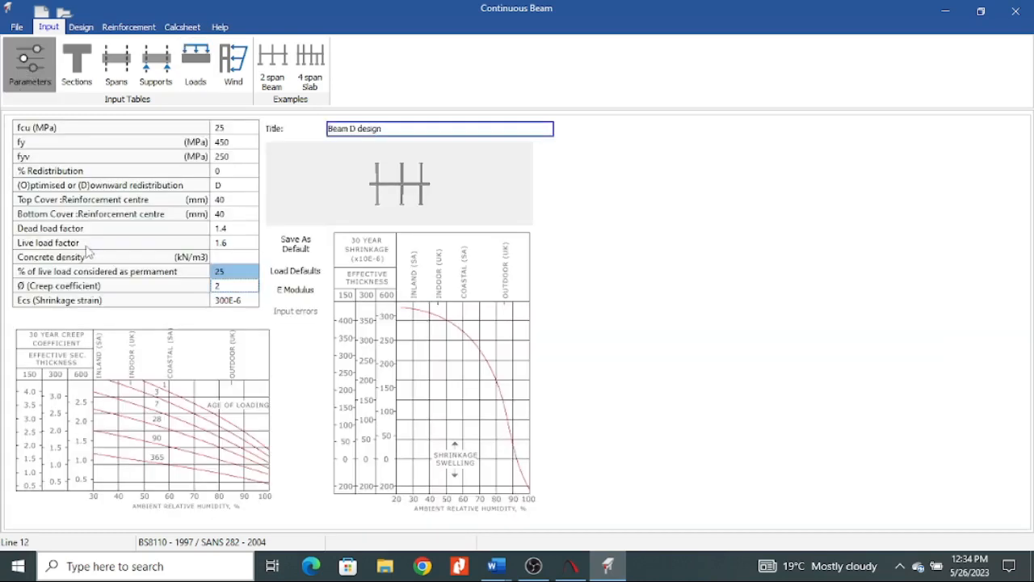
click(230, 254)
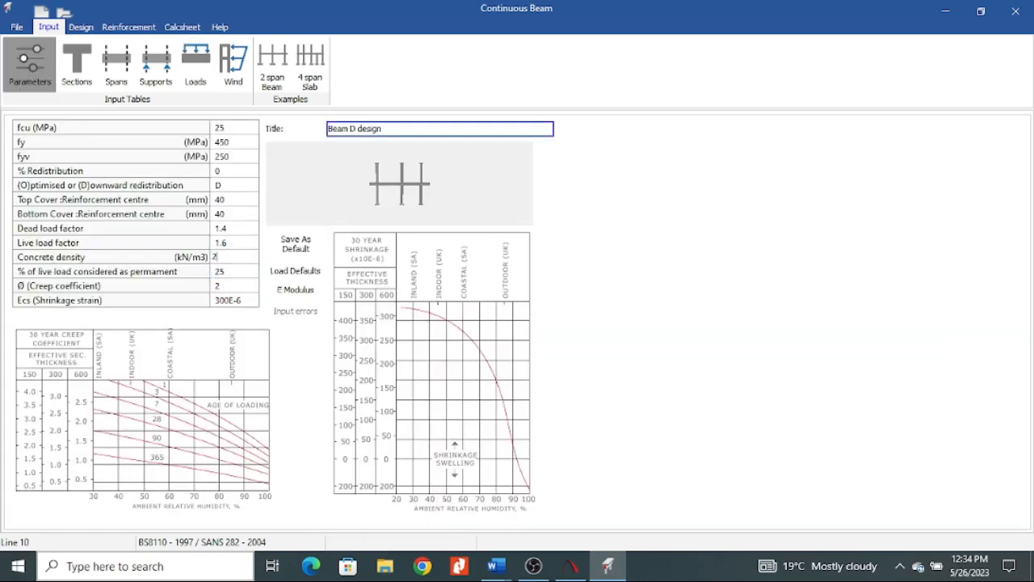
click(202, 85)
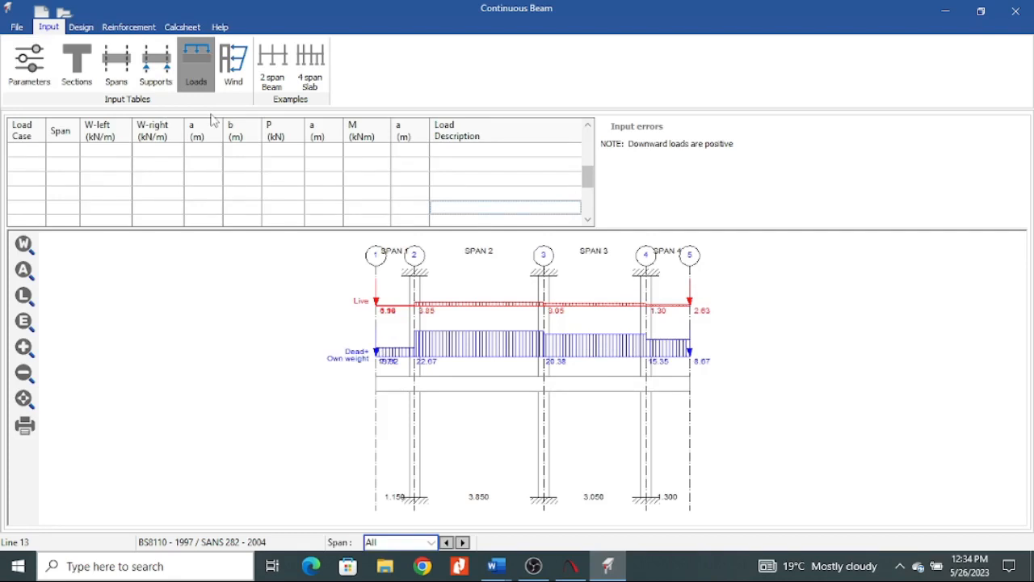
Clear the concrete density from the parameters and return to the loads table.
click(30, 71)
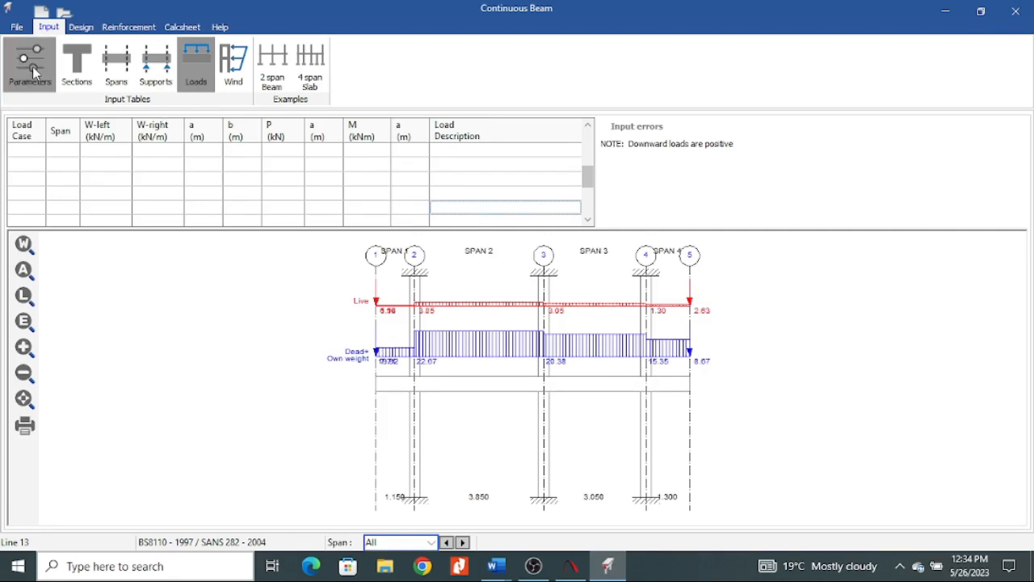
click(240, 259)
click(237, 242)
click(188, 84)
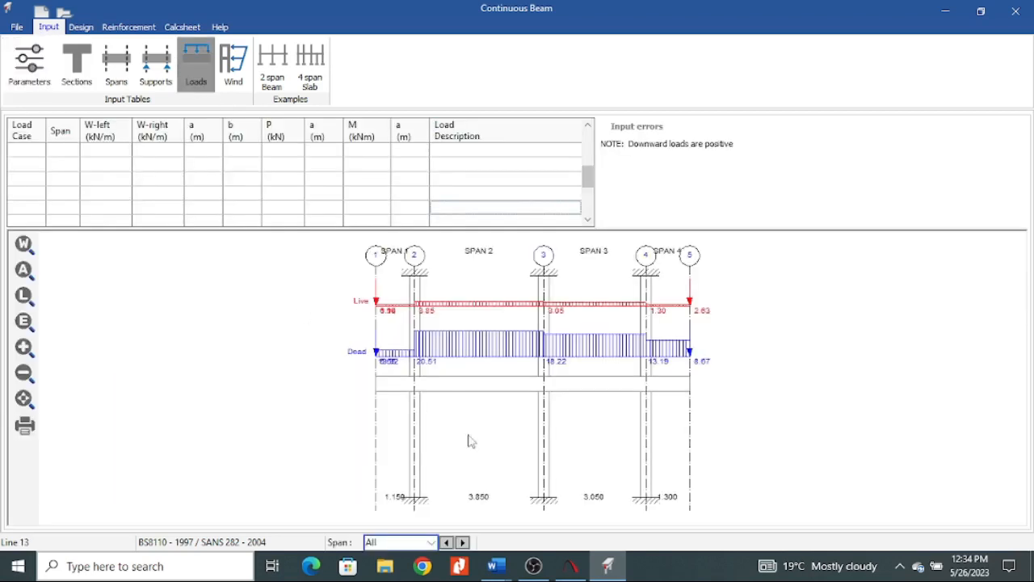
Try a live point load P of -6.9 kN on span 1, then restore it to 6.9 kN.
scroll(316, 207, up, 12)
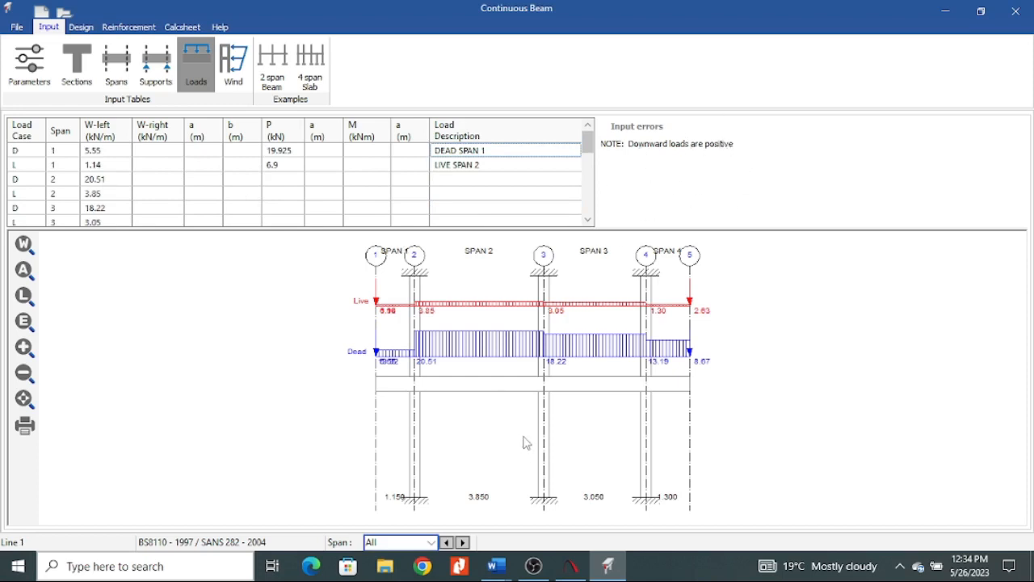
click(269, 166)
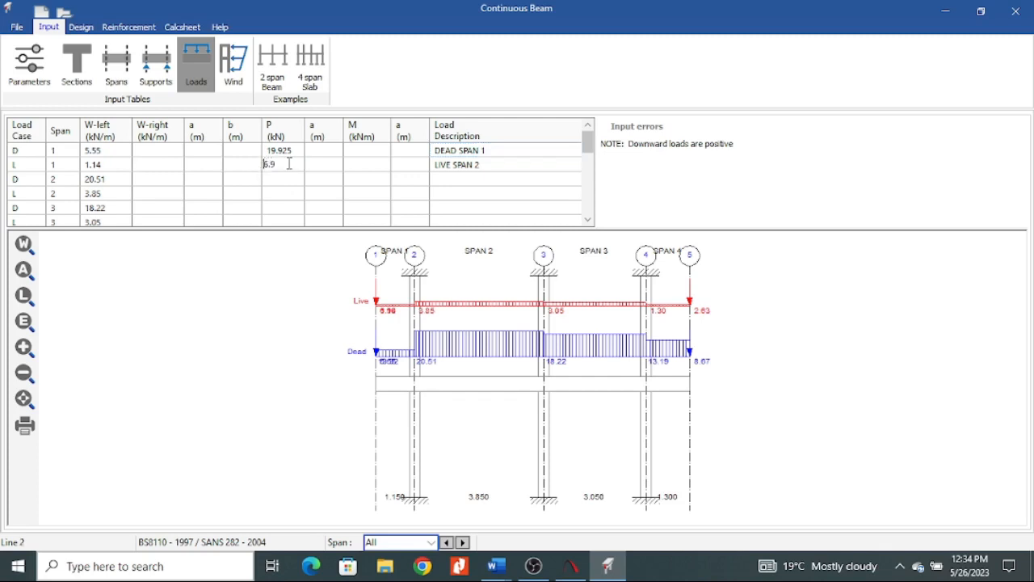
text(-)
click(386, 197)
click(325, 167)
double_click(267, 166)
click(334, 179)
Look at the optional wind moments table and its load factors, then return to the loads table.
click(240, 72)
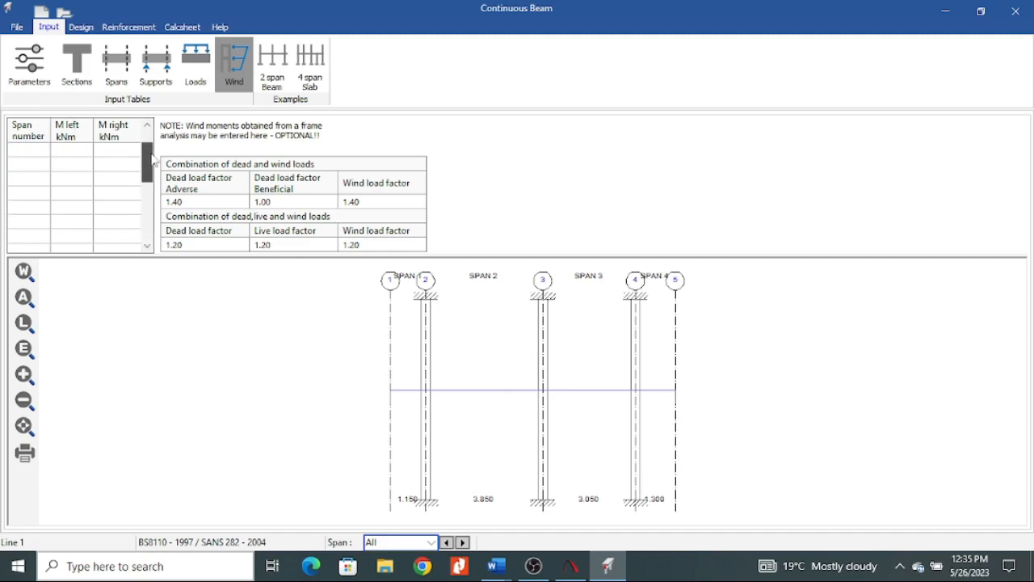
click(200, 71)
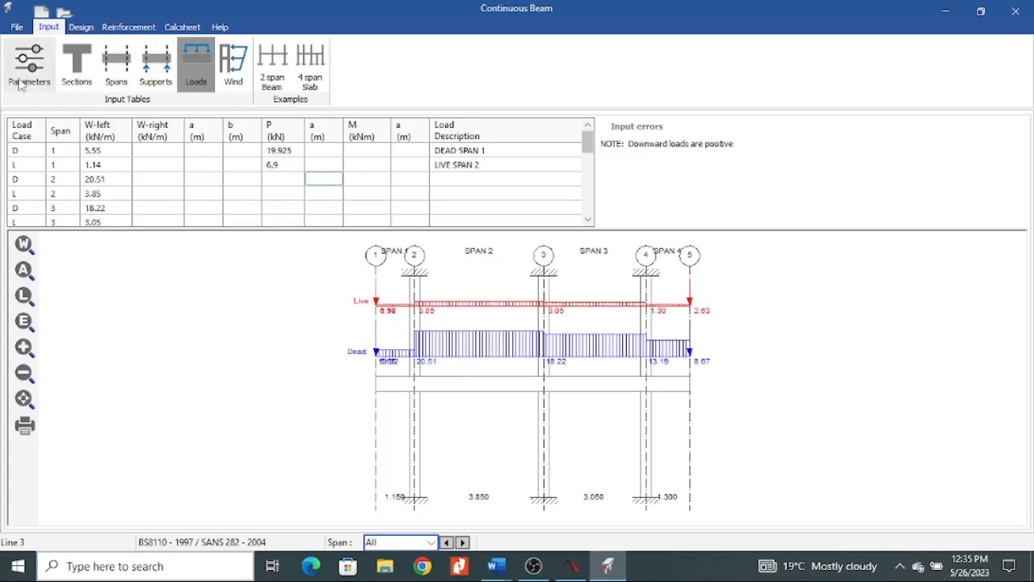
Open the design results, view the deflection diagrams, and inspect the moment and shear diagrams for all spans.
click(82, 27)
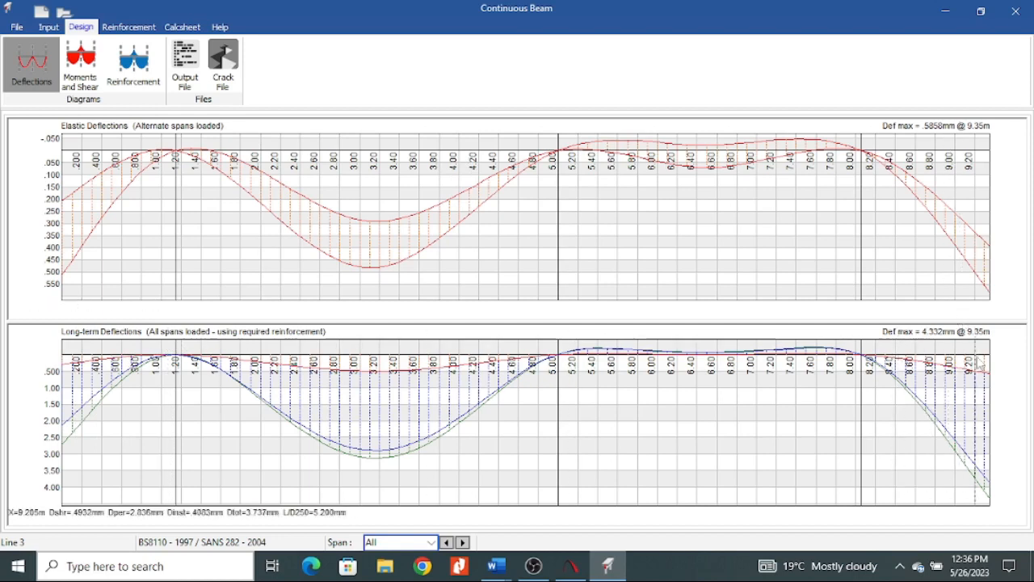
click(91, 76)
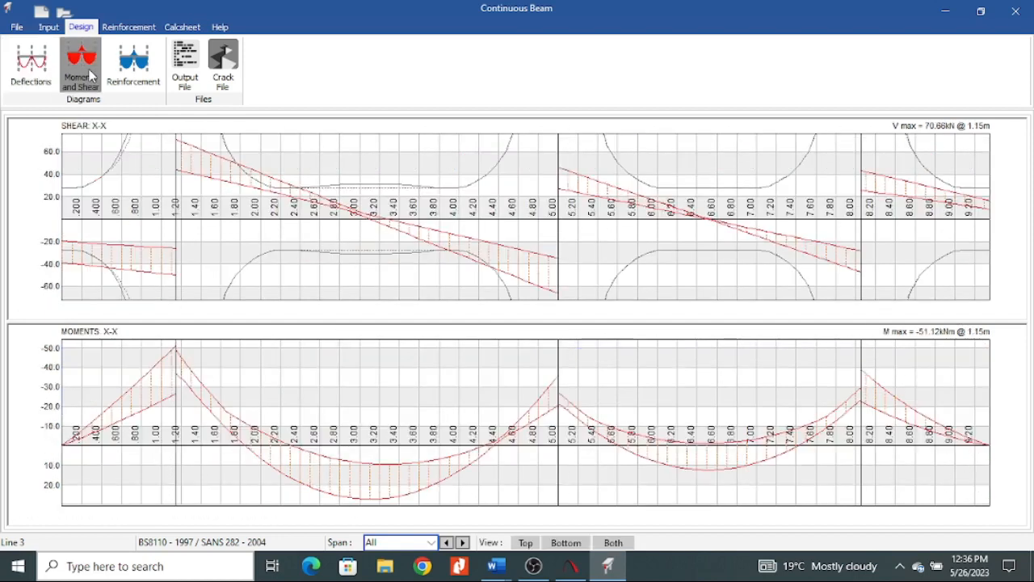
scroll(653, 413, down, 1)
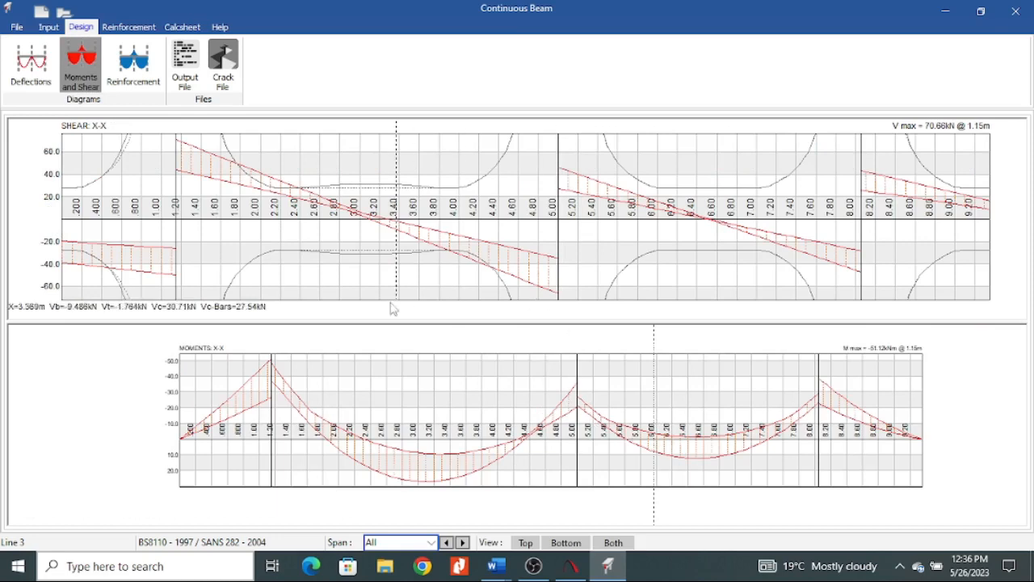
scroll(390, 309, down, 2)
scroll(639, 214, up, 1)
scroll(908, 387, up, 1)
scroll(835, 353, up, 1)
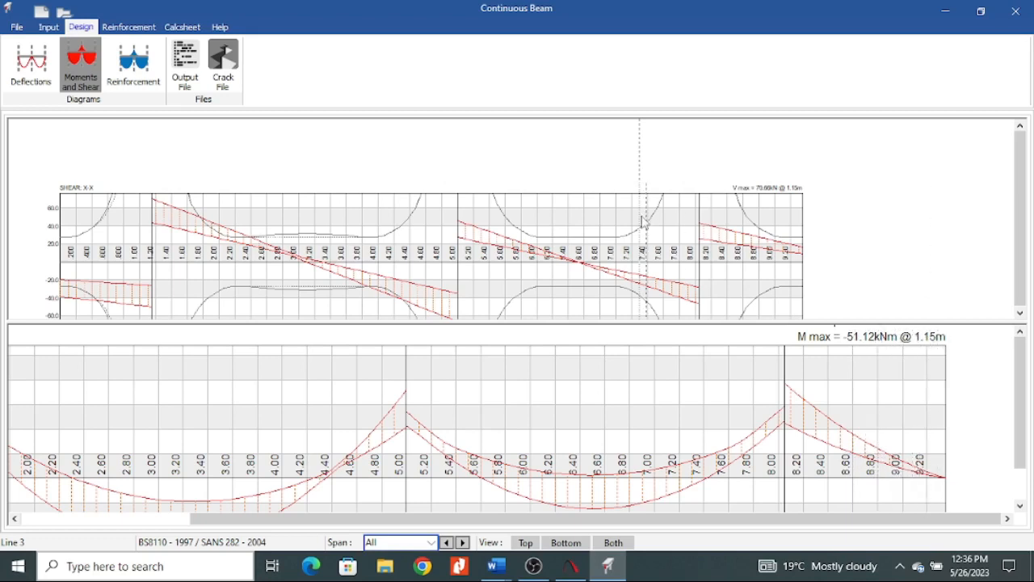
Examine the shear diagram closely along the beam, including the values at the end spans.
scroll(762, 189, up, 2)
scroll(852, 203, down, 4)
scroll(828, 205, up, 1)
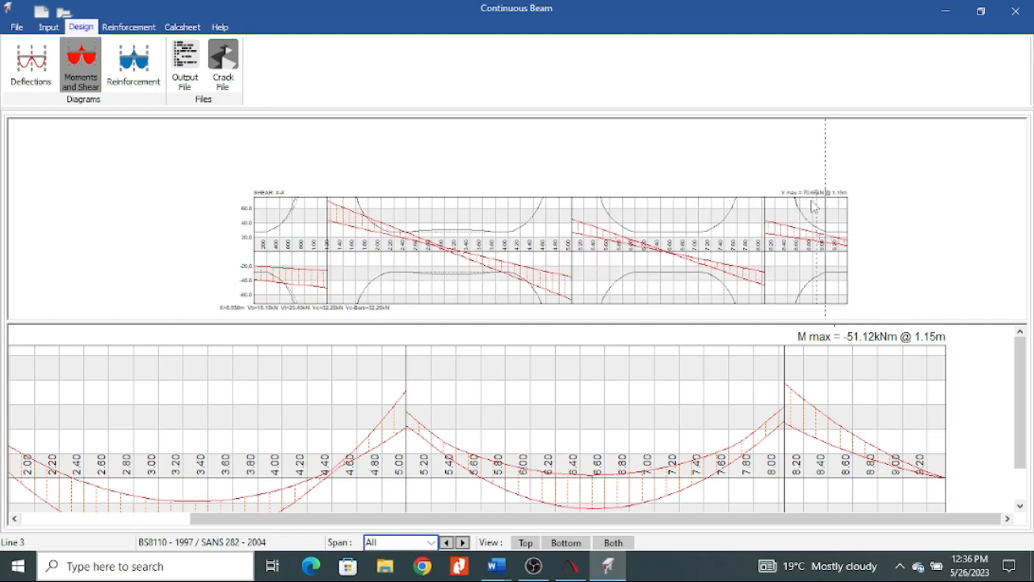
scroll(808, 198, up, 2)
scroll(800, 210, down, 3)
scroll(761, 274, up, 2)
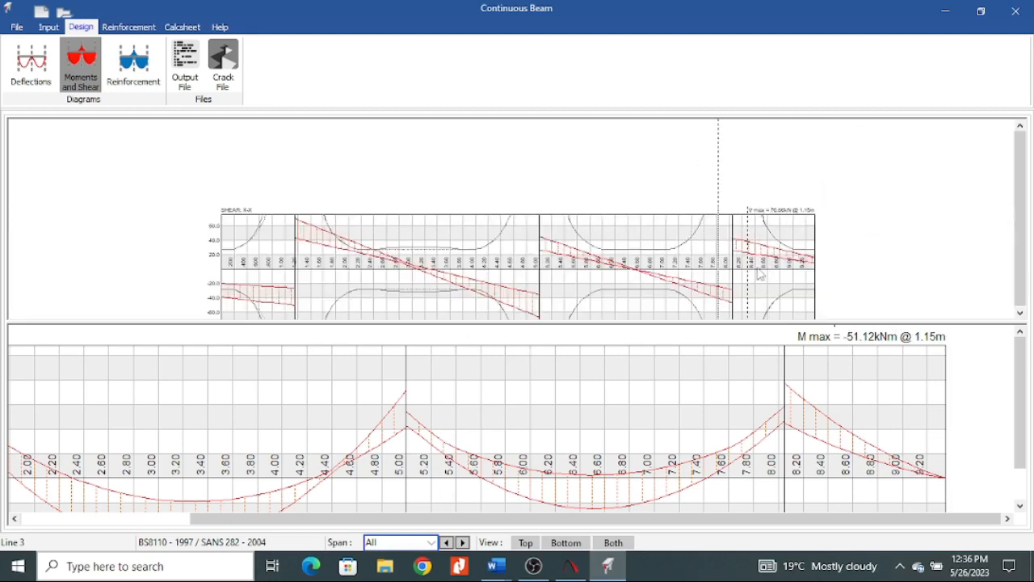
scroll(780, 216, up, 2)
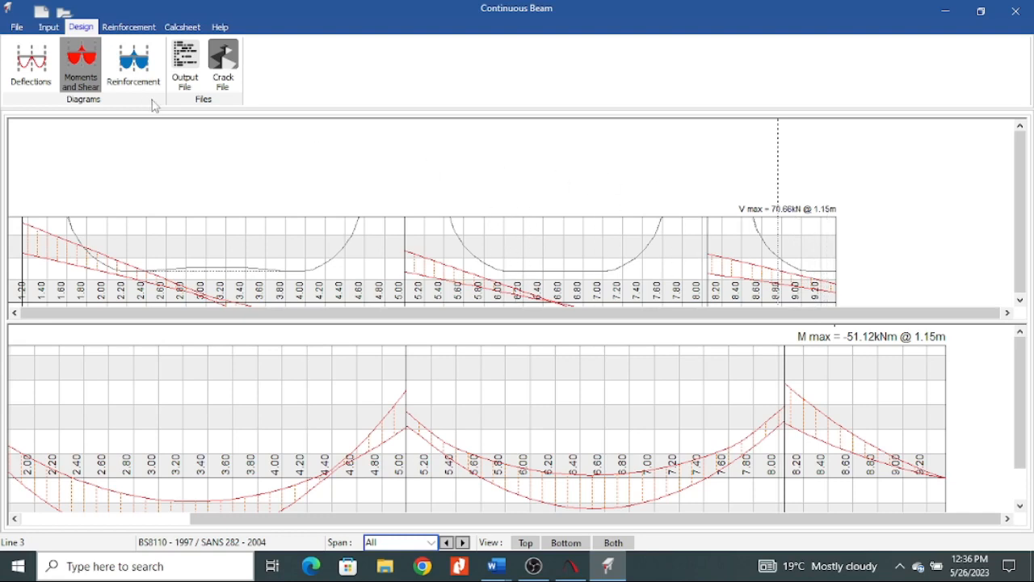
scroll(917, 185, down, 3)
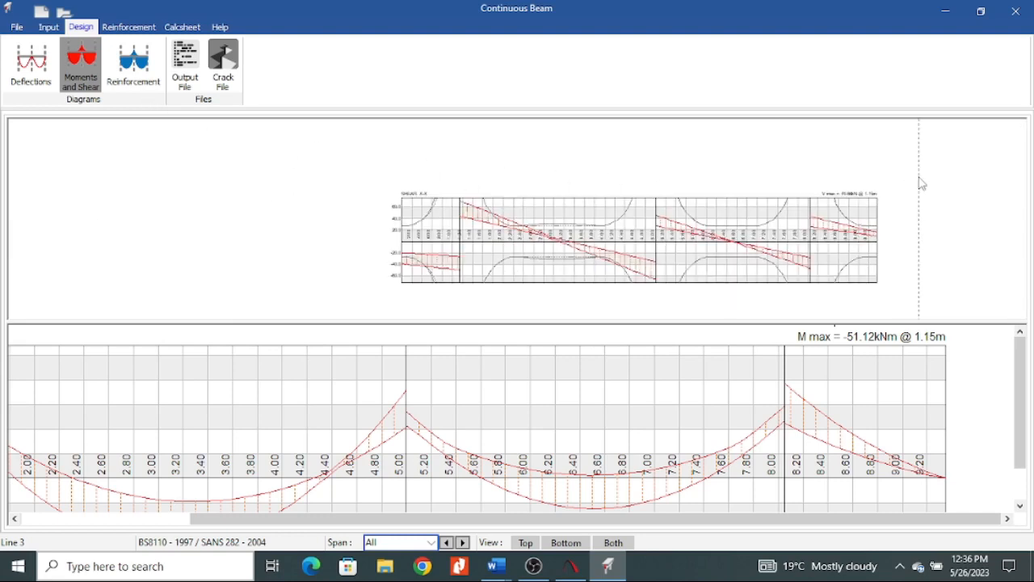
scroll(569, 288, up, 1)
scroll(380, 304, up, 2)
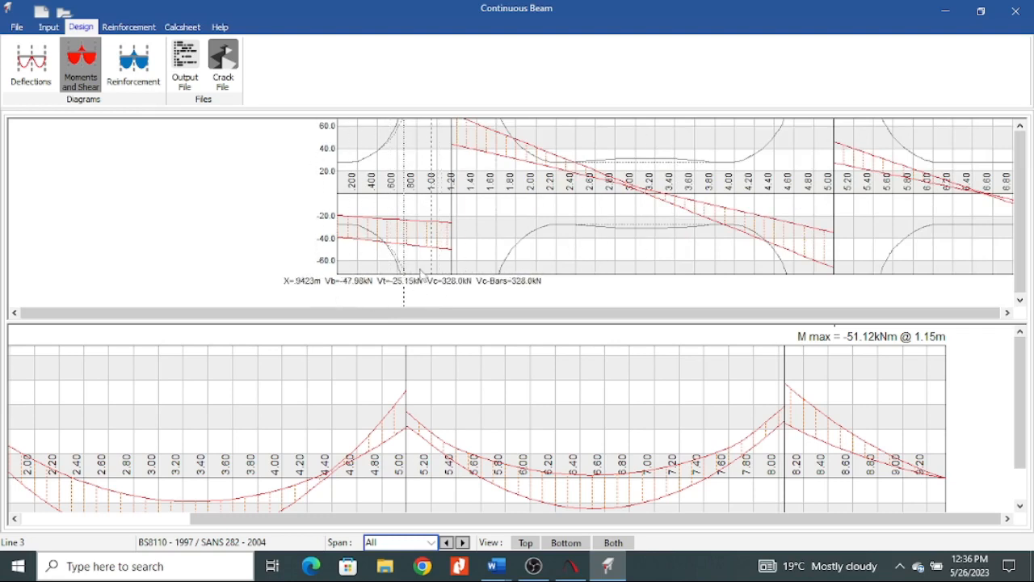
Examine the moment diagram across all spans and the maximum shear label above the shear diagram.
scroll(576, 374, down, 3)
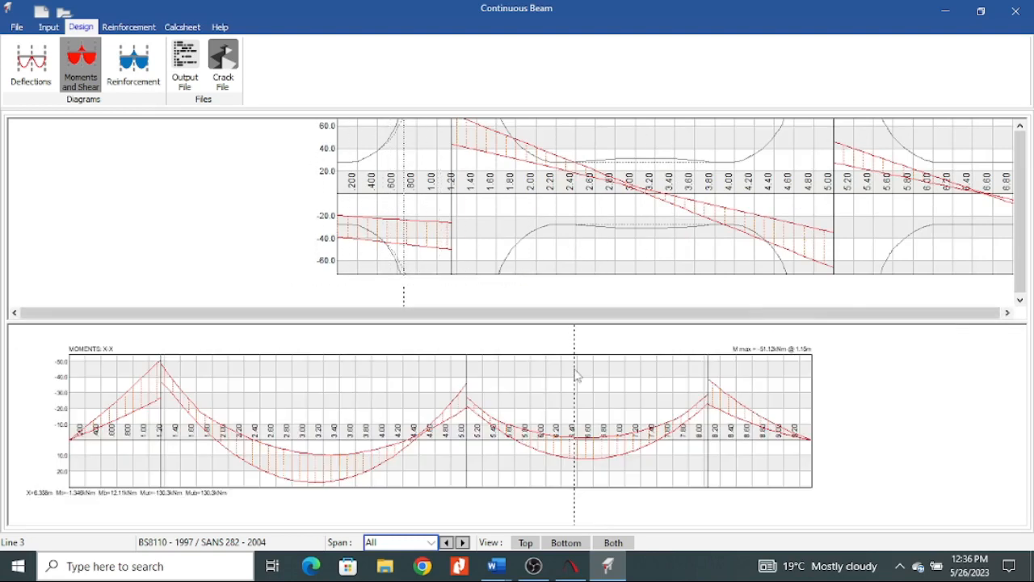
scroll(227, 440, up, 3)
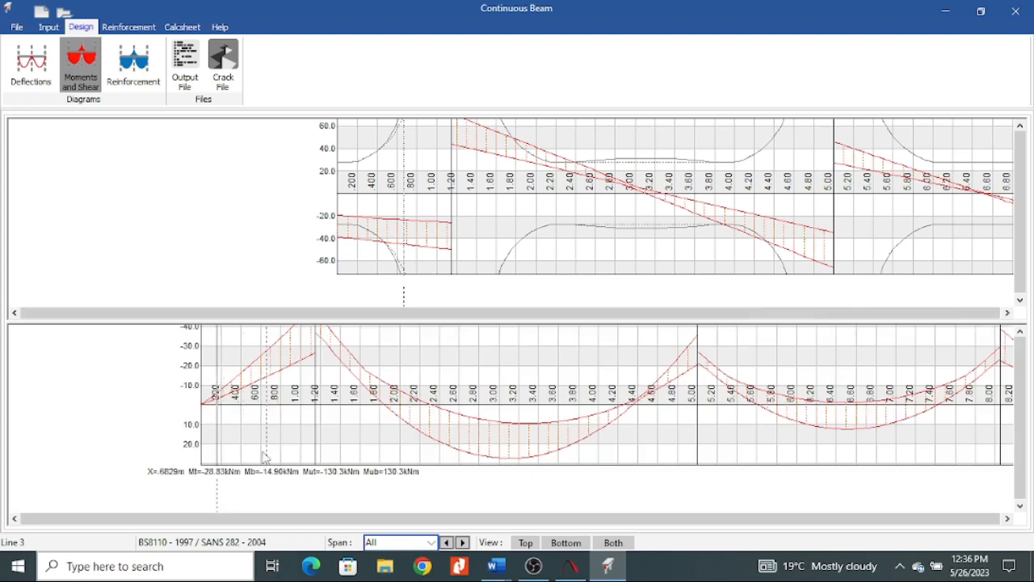
scroll(266, 457, down, 1)
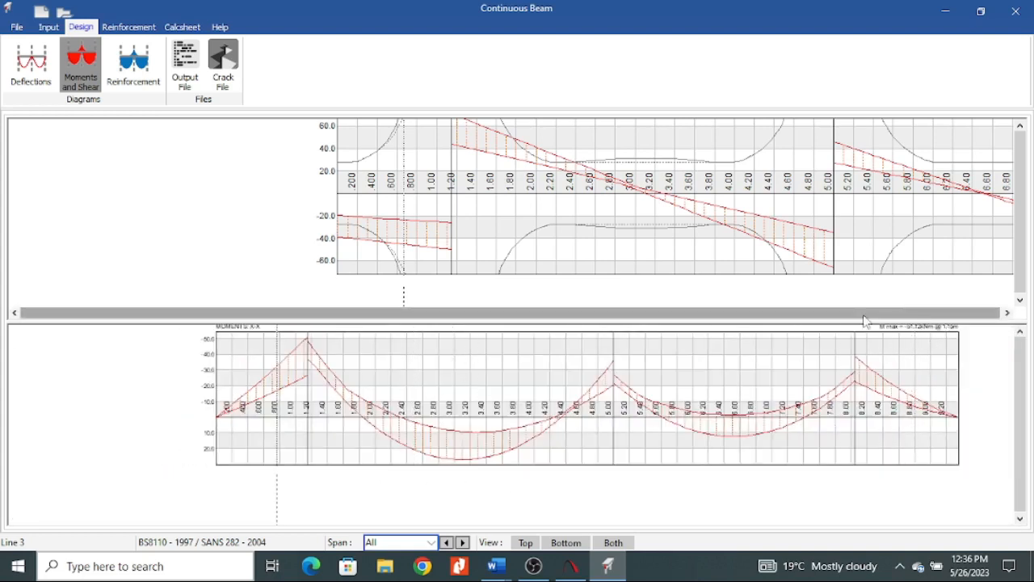
scroll(824, 251, down, 1)
scroll(739, 194, up, 1)
scroll(742, 221, down, 1)
drag(841, 196, 836, 222)
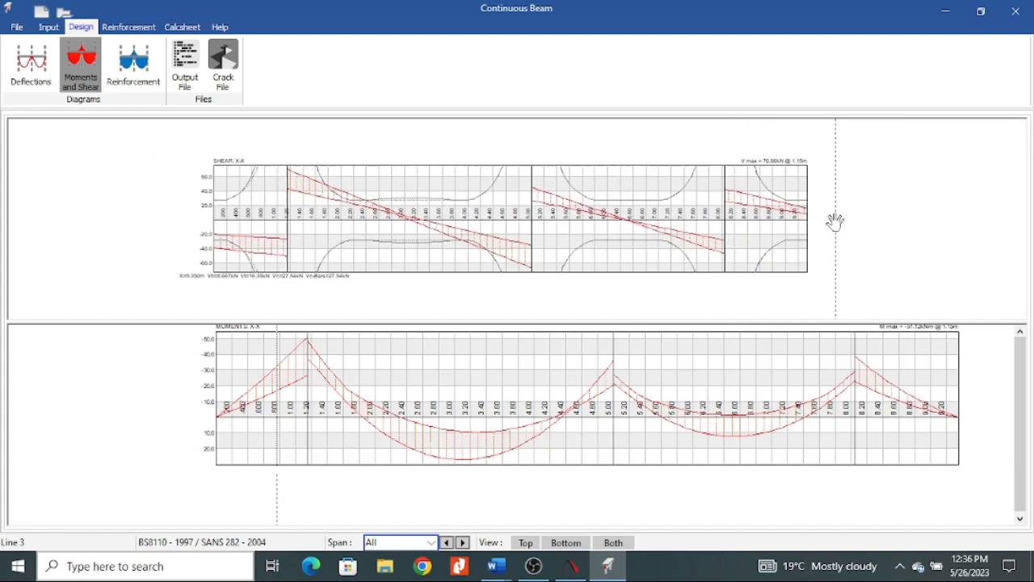
scroll(808, 185, up, 2)
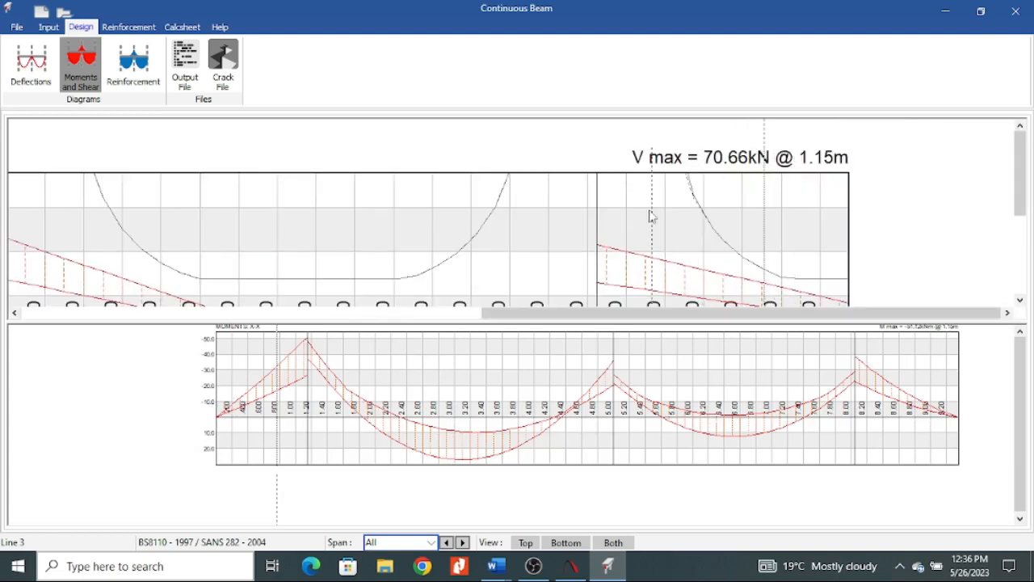
View the shear and bending reinforcement diagrams, and set the maximum bar length to 12 m in the detailing parameters.
click(139, 65)
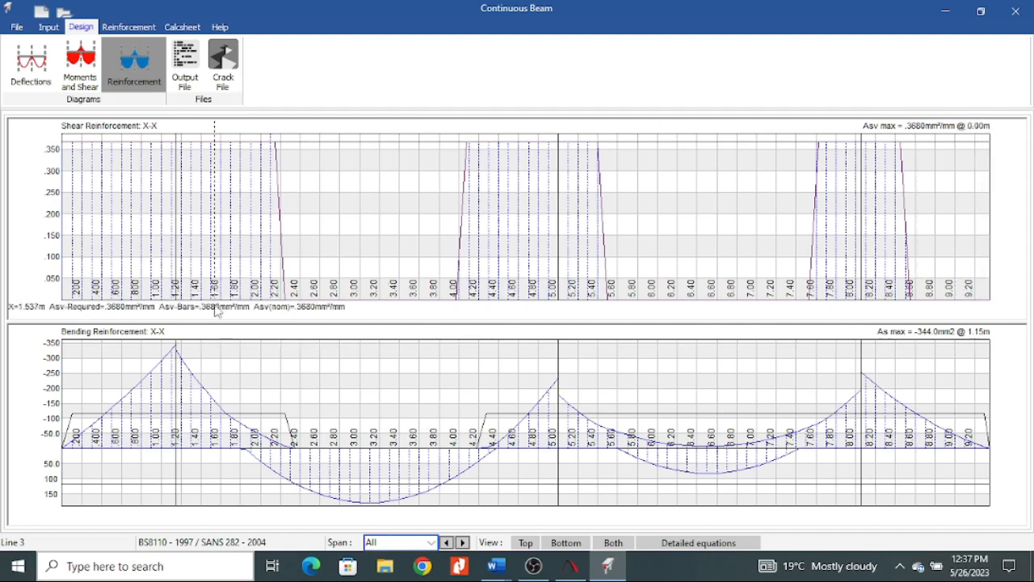
click(134, 28)
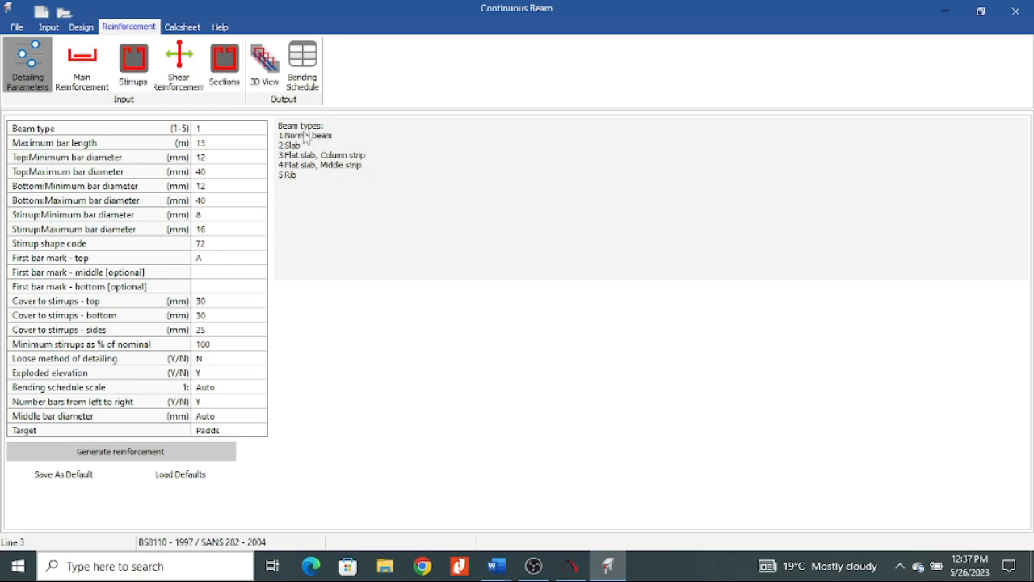
click(217, 128)
click(216, 148)
click(243, 160)
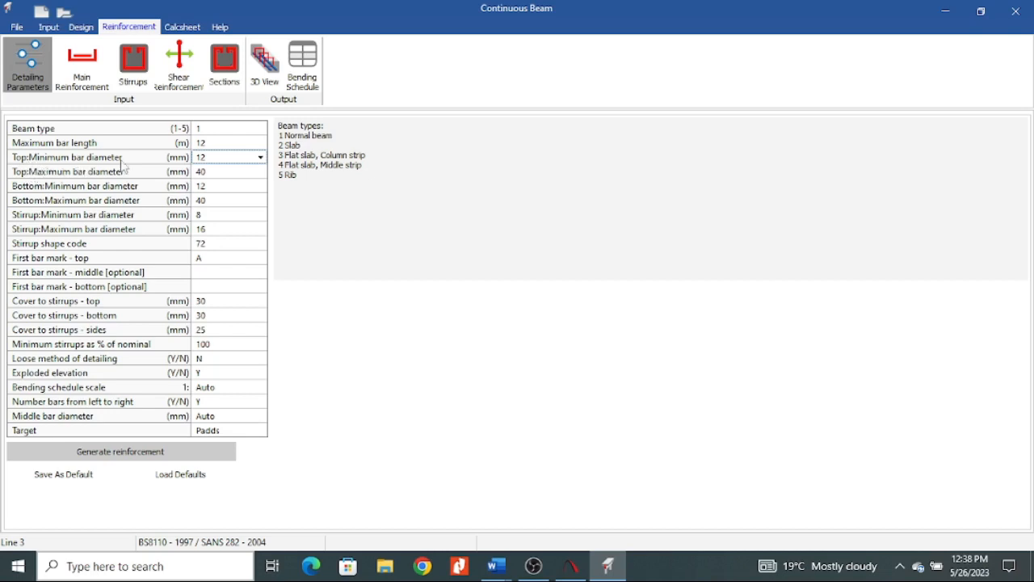
Set the maximum bar diameter for the top reinforcement to 16 mm.
click(247, 171)
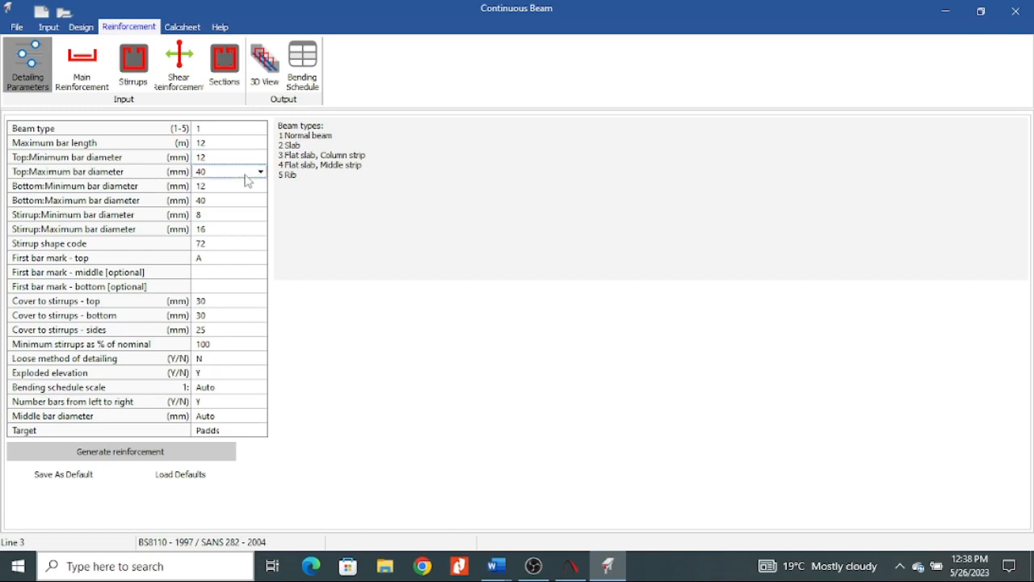
click(260, 173)
click(222, 260)
click(260, 172)
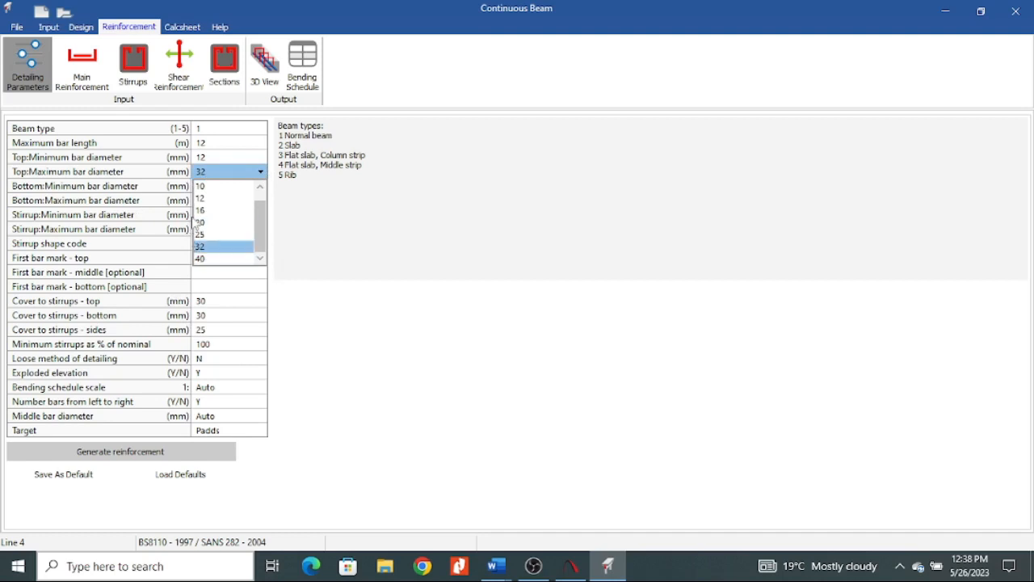
click(213, 216)
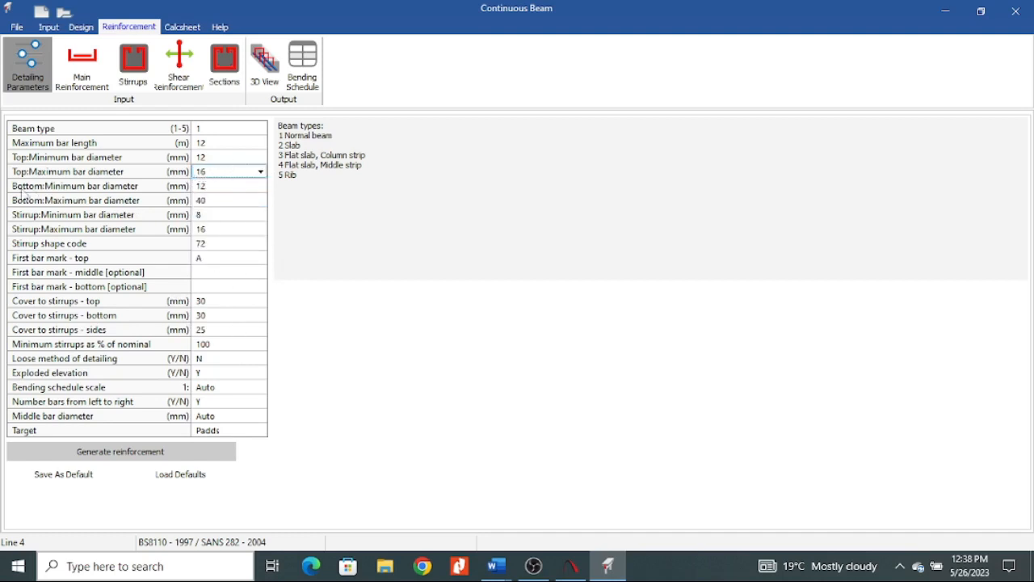
Set the maximum bar diameter for the bottom reinforcement to 16 mm.
click(226, 204)
click(236, 200)
click(242, 228)
click(260, 200)
click(260, 200)
click(215, 242)
click(235, 216)
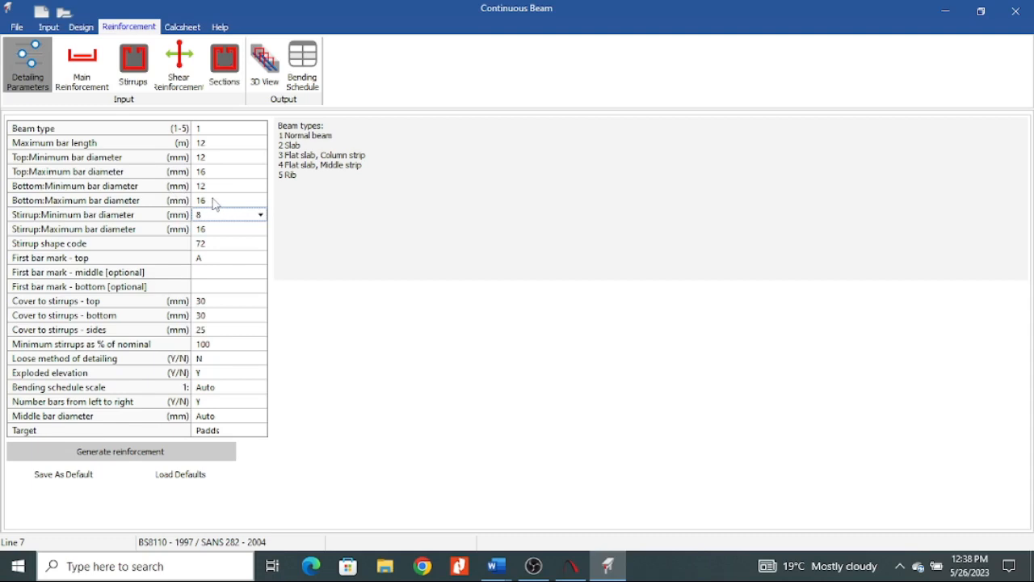
click(224, 203)
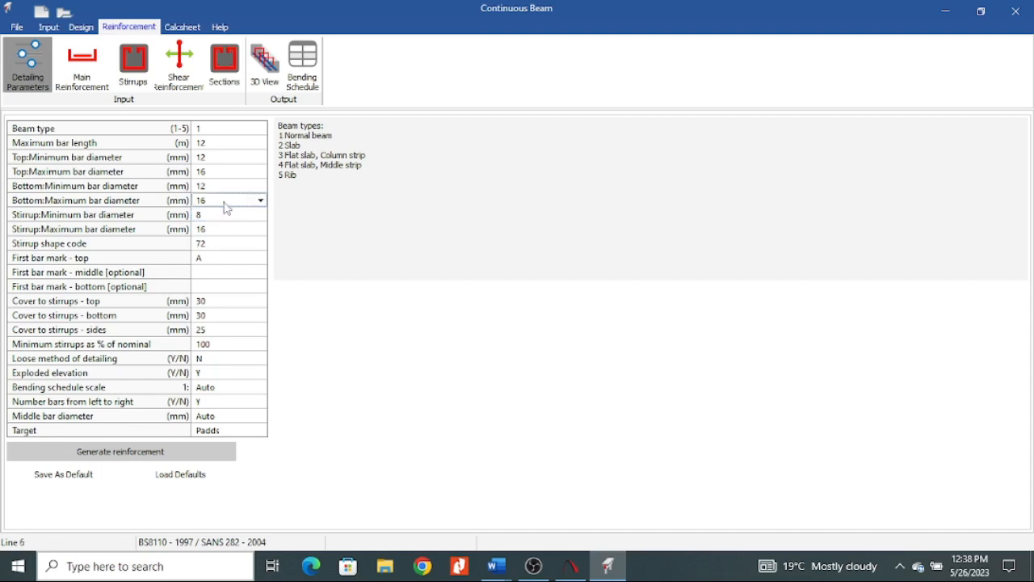
click(260, 200)
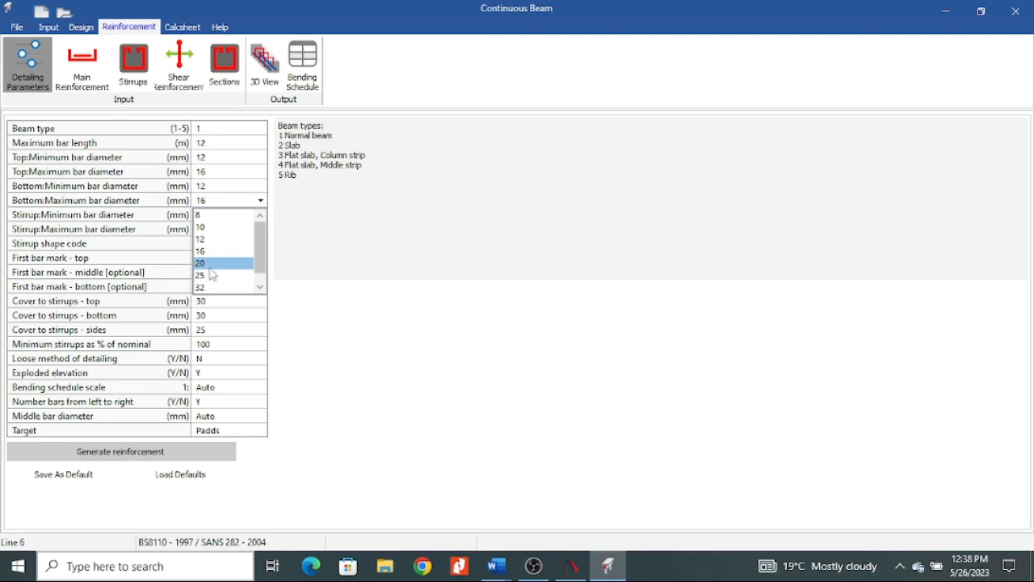
click(168, 216)
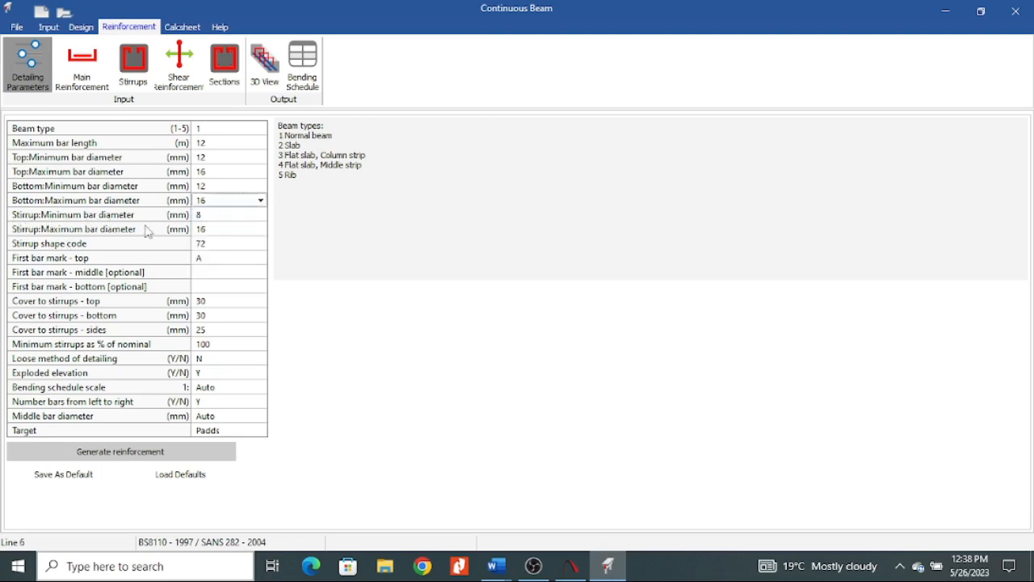
Set the maximum stirrup bar diameter to 10 mm and look at the available stirrup shape codes.
click(246, 231)
click(260, 229)
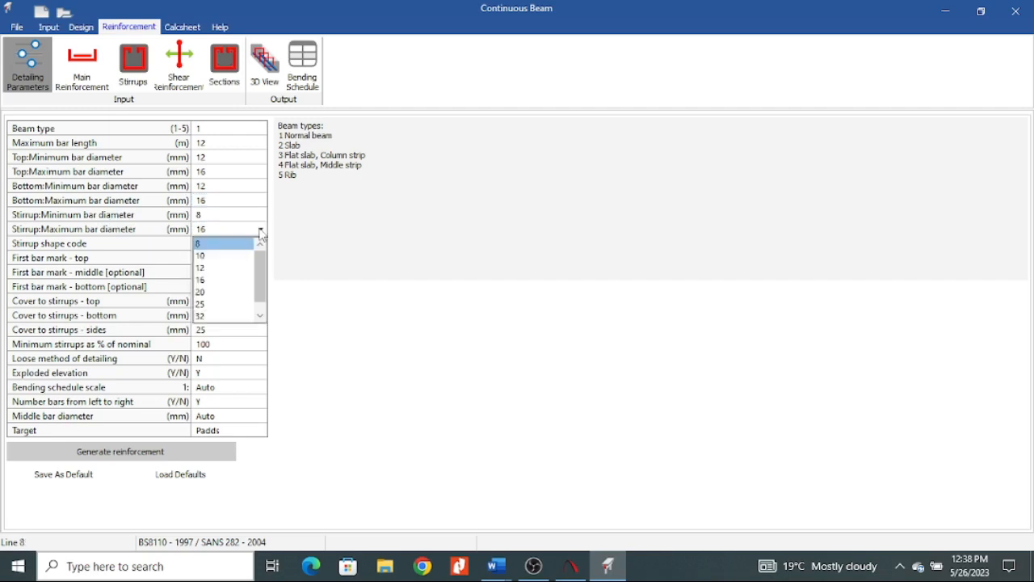
click(218, 256)
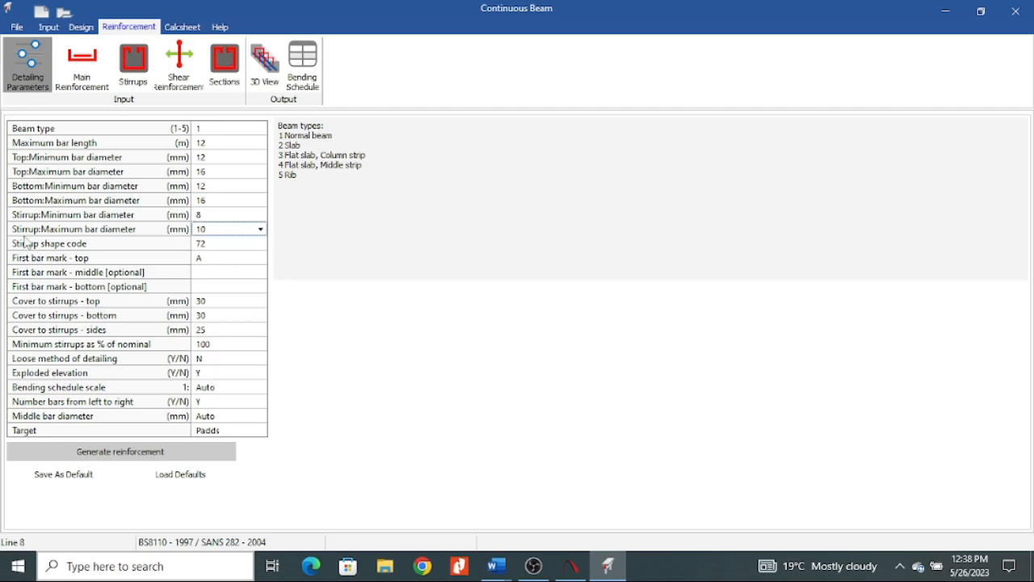
click(232, 245)
click(261, 244)
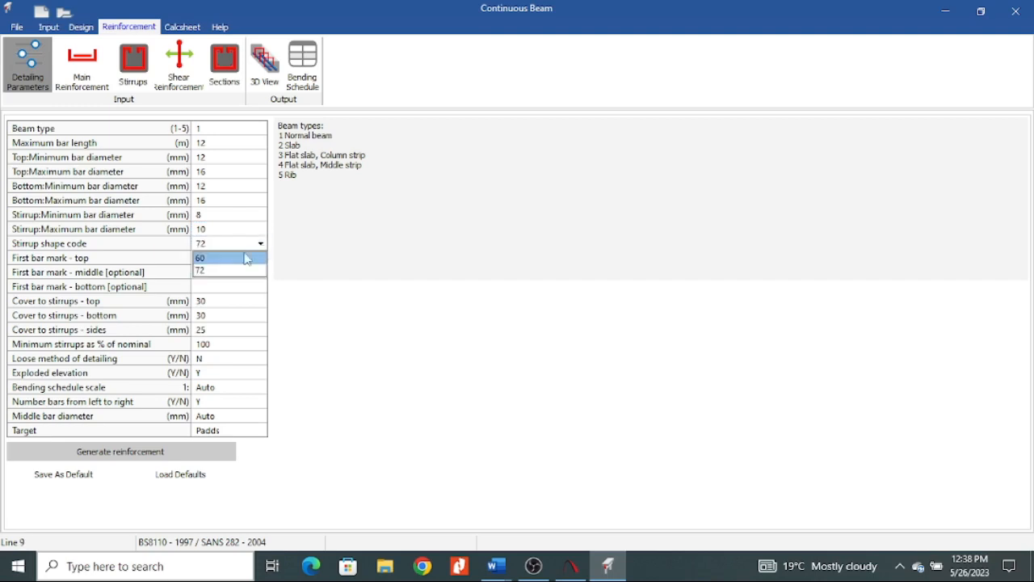
click(250, 248)
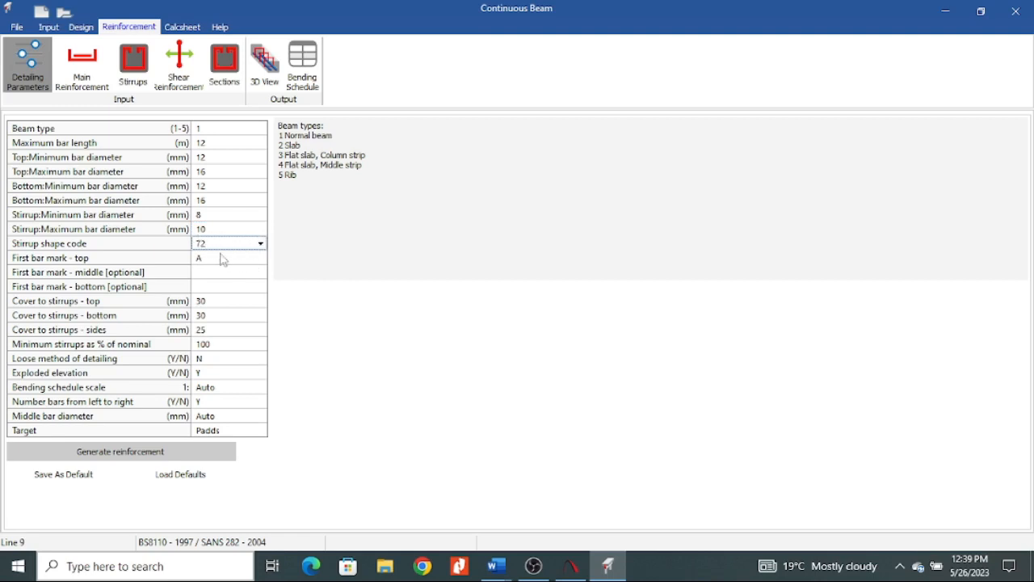
Set the first bar mark for the top reinforcement to 01.
click(218, 257)
drag(218, 257, 172, 260)
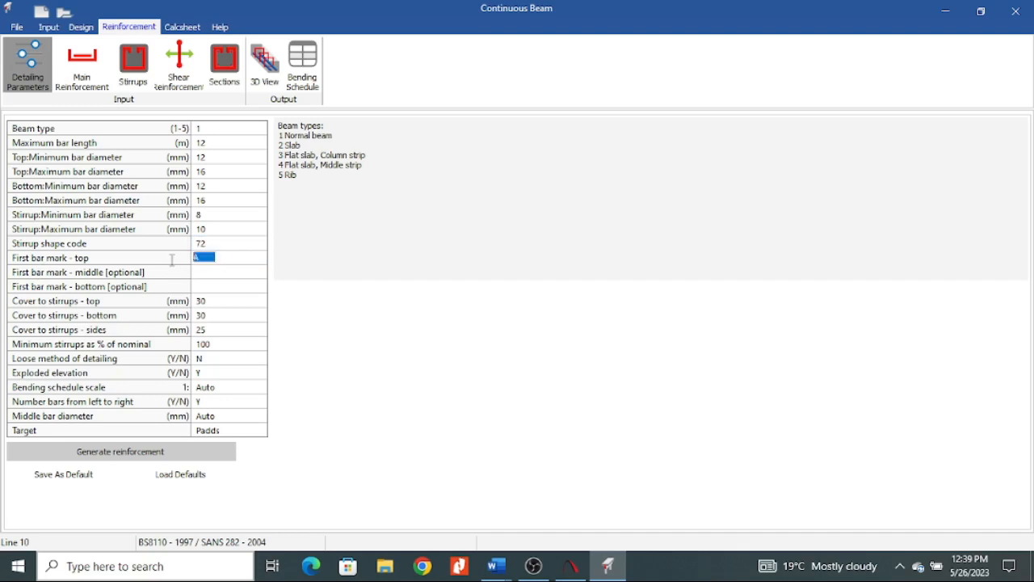
text(01)
click(213, 277)
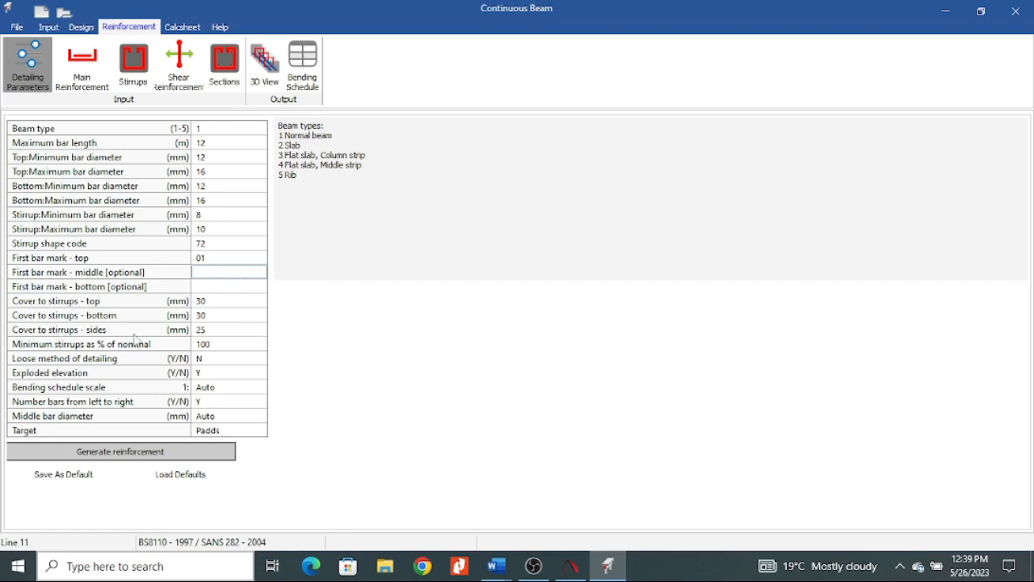
Check the top and bottom reinforcement cover in the beam's input parameters and return to the detailing parameters.
click(228, 300)
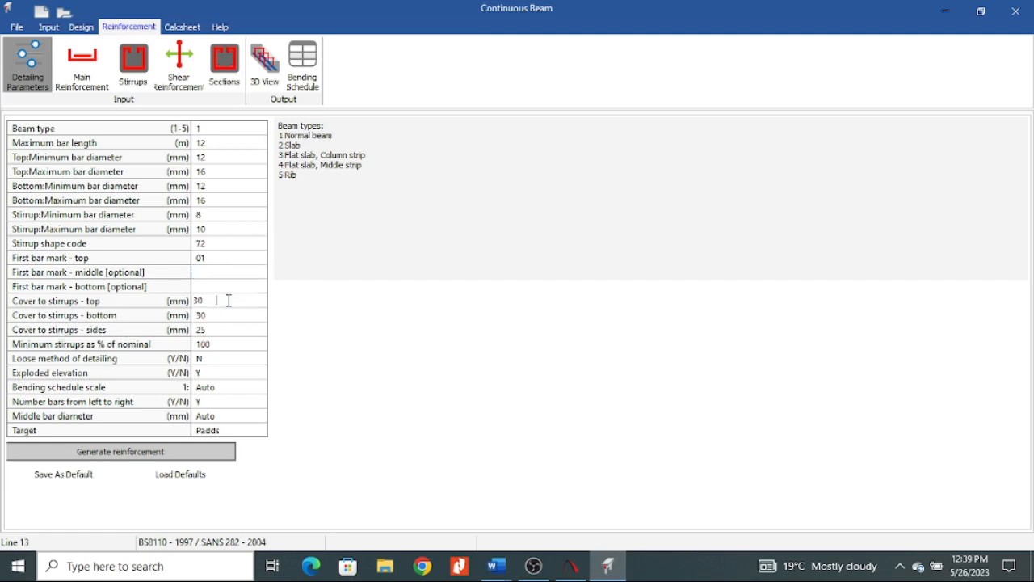
click(49, 27)
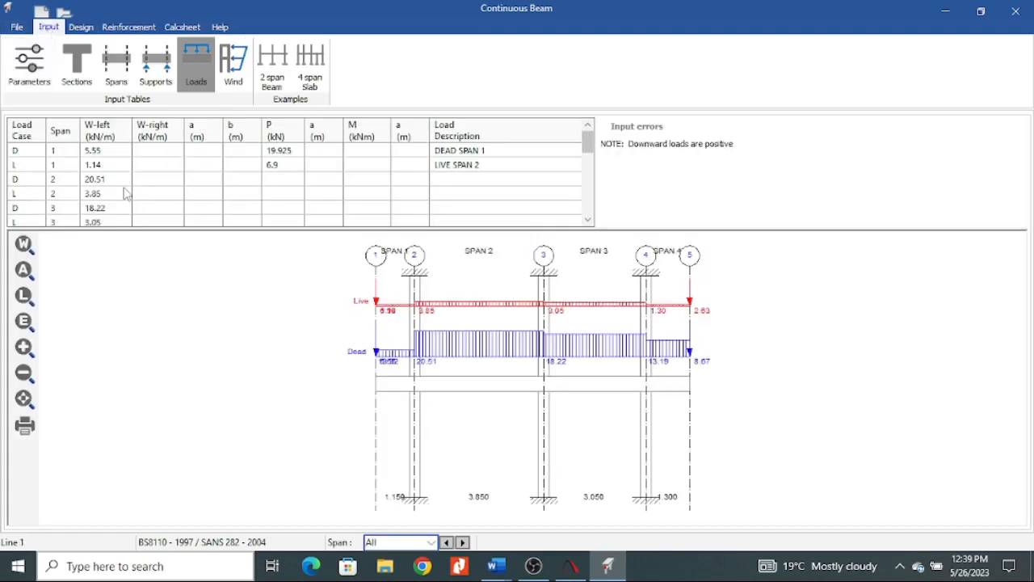
click(30, 71)
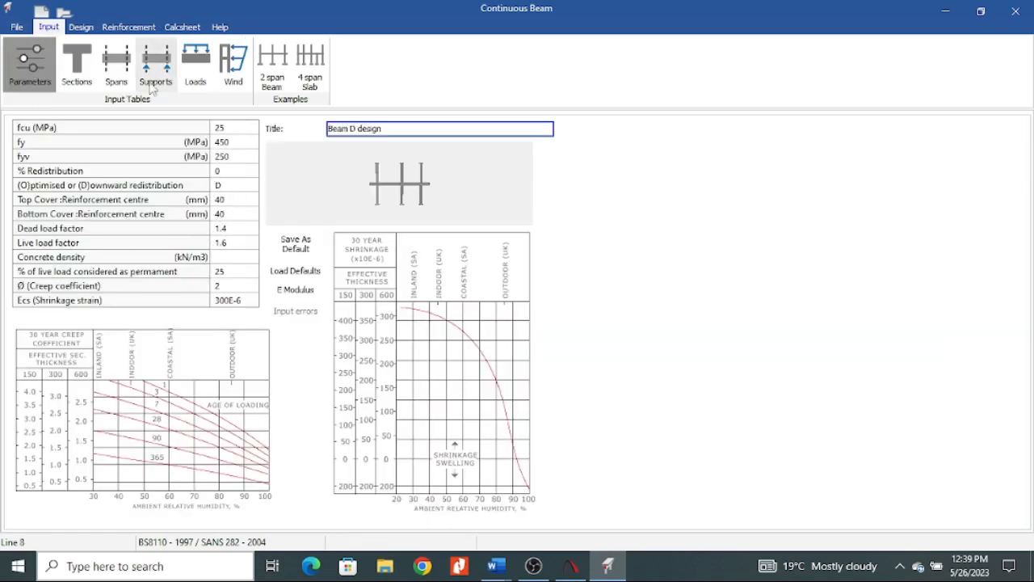
click(129, 27)
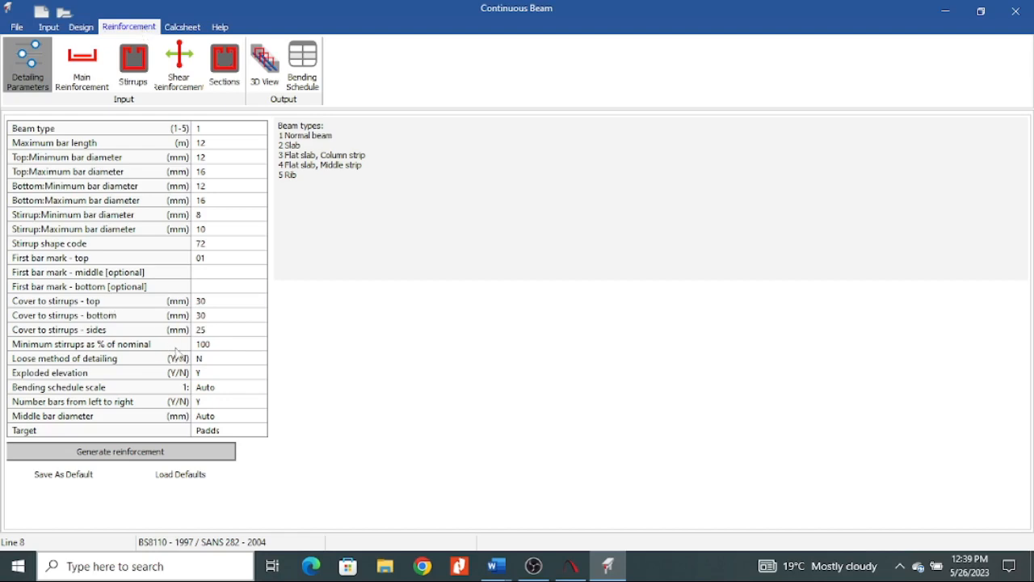
Set the top and bottom cover to stirrups to 25 mm each.
click(218, 302)
text(25)
click(240, 321)
click(233, 316)
text(2)
click(236, 348)
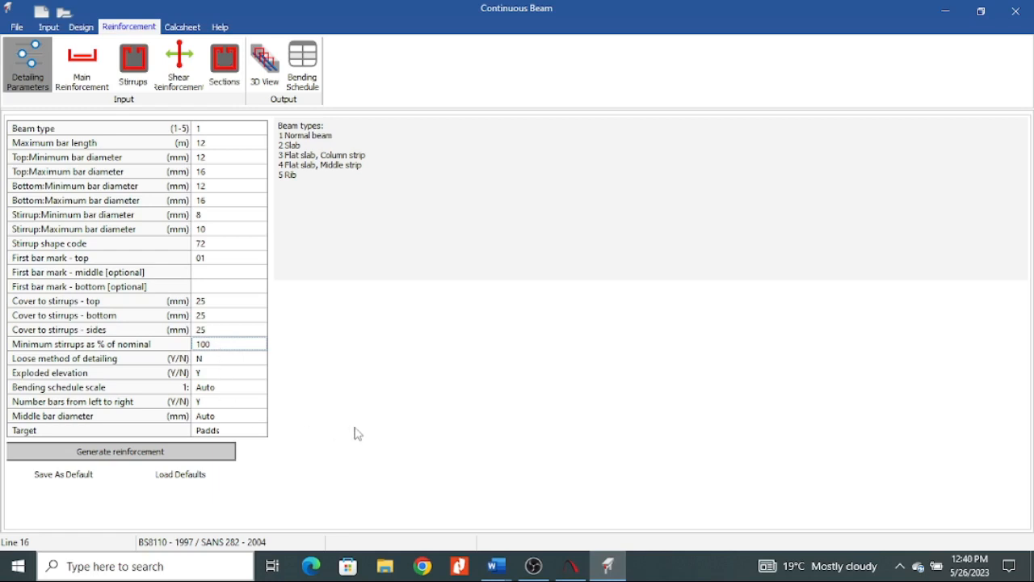
Generate the beam reinforcement and inspect the continuous top and bottom main bars and the stirrup shape.
click(130, 455)
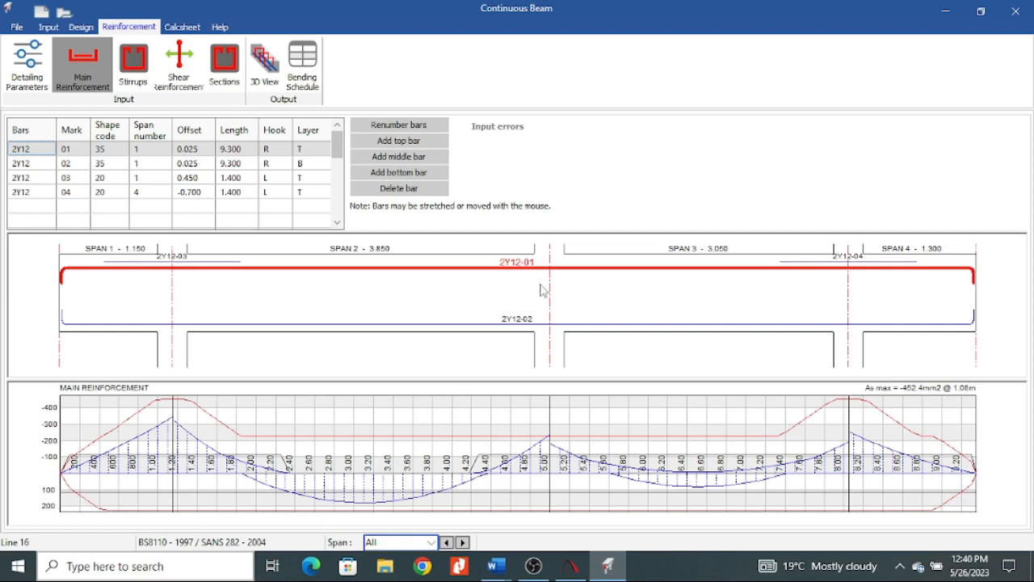
click(476, 325)
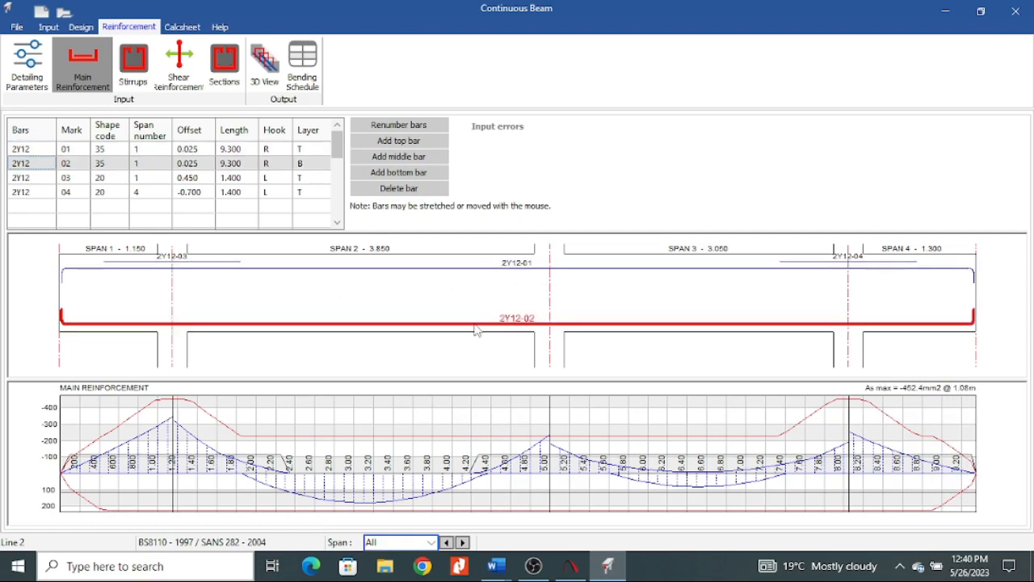
click(491, 275)
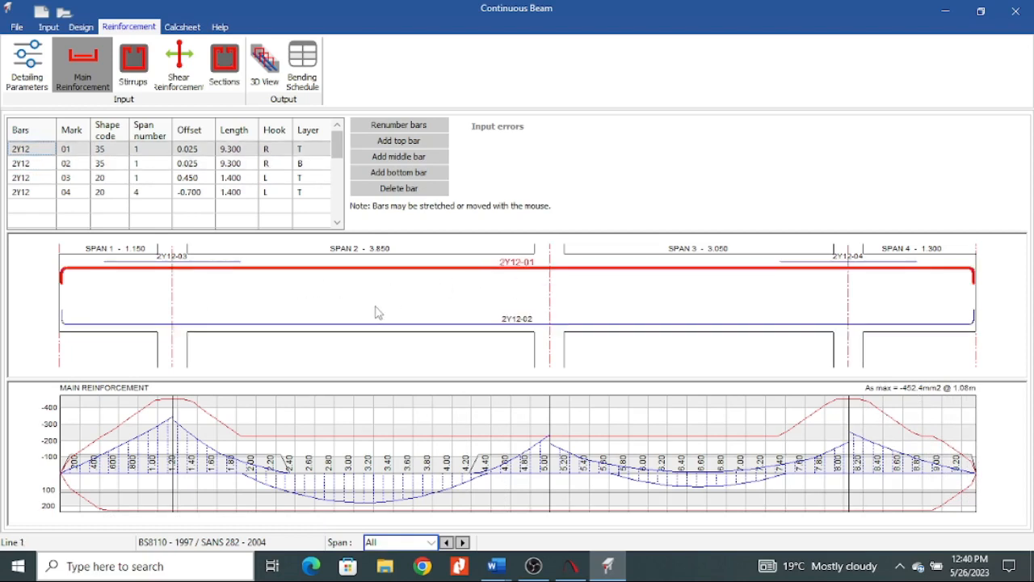
click(396, 326)
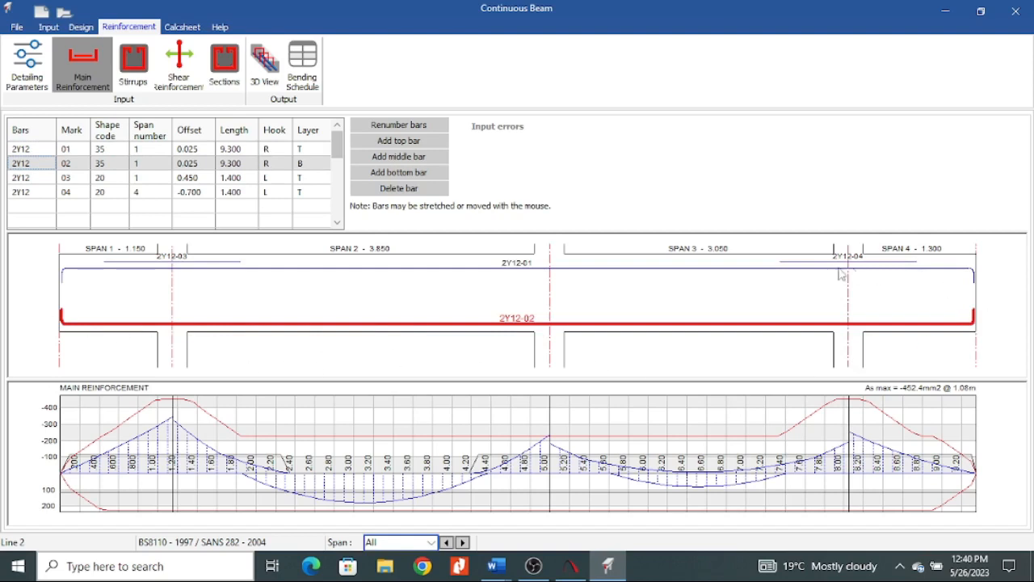
click(642, 268)
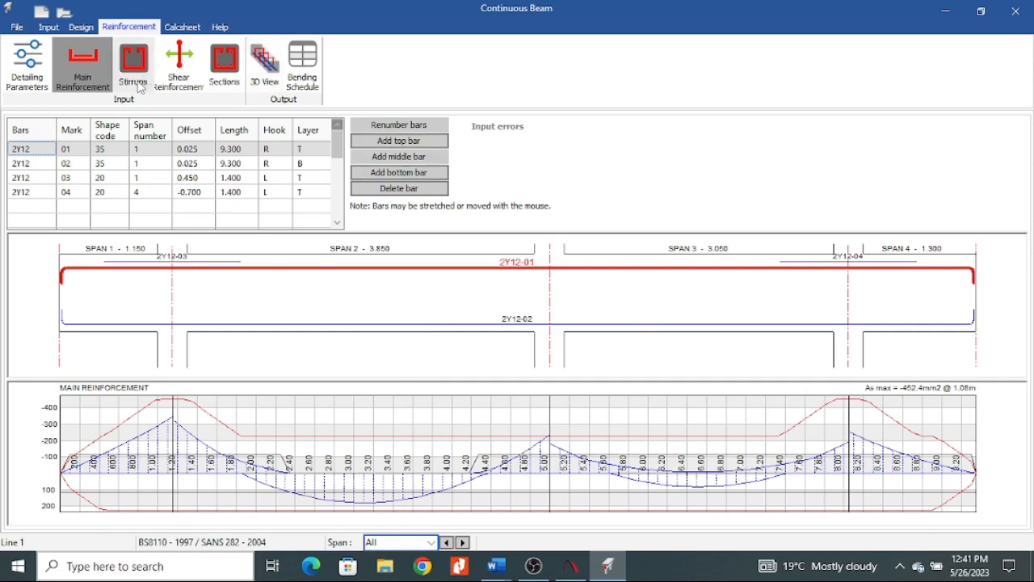
click(137, 86)
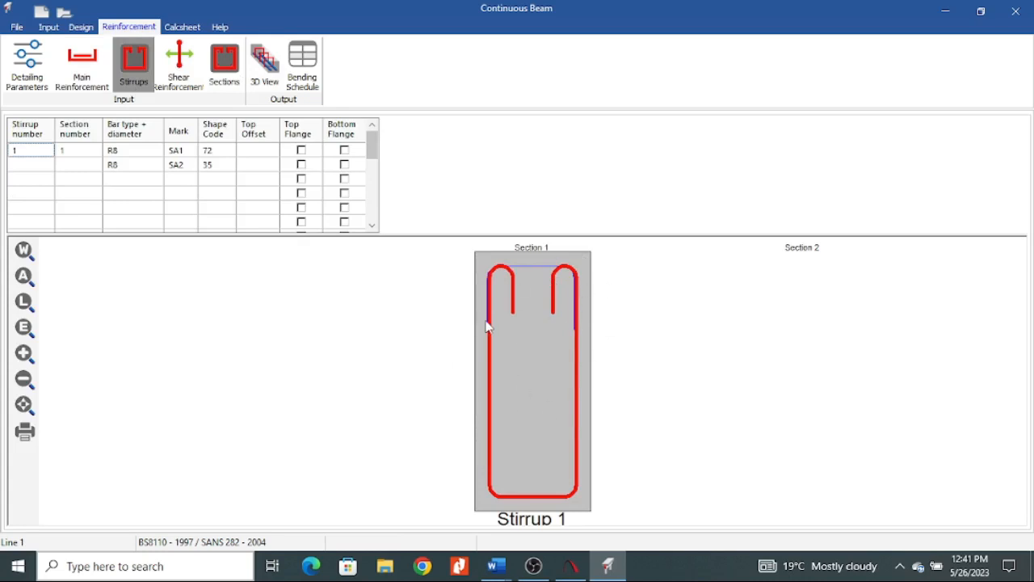
Change the stirrup shape code to 60 in the detailing parameters and regenerate the reinforcement, overwriting the existing bars.
click(82, 69)
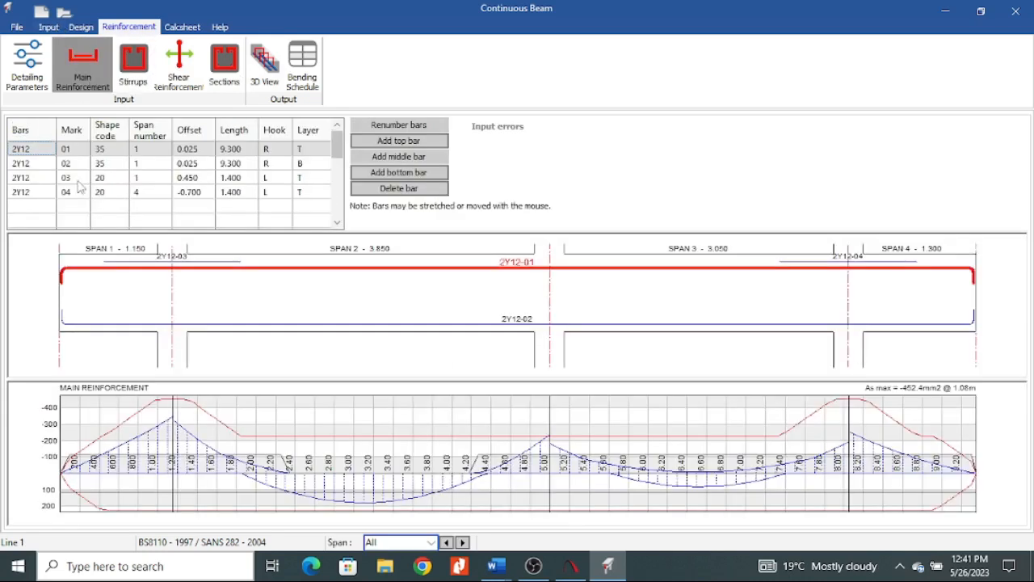
click(35, 85)
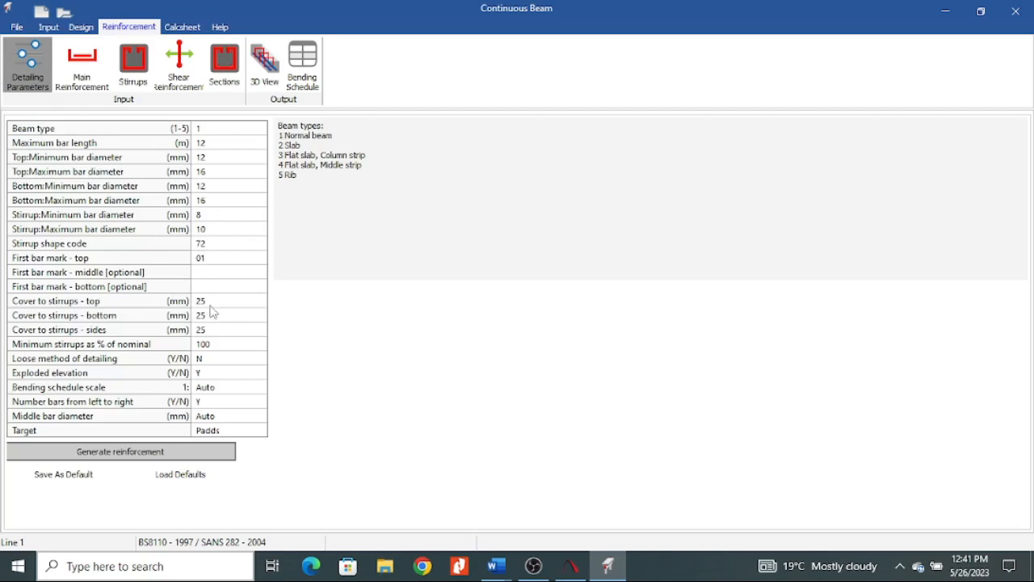
click(210, 249)
click(261, 244)
click(224, 258)
click(162, 453)
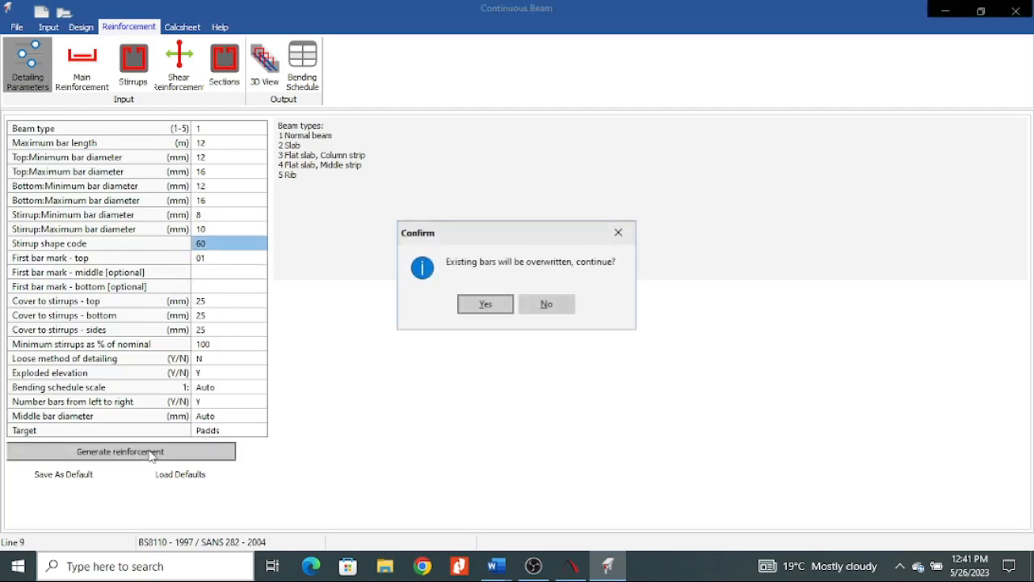
click(488, 307)
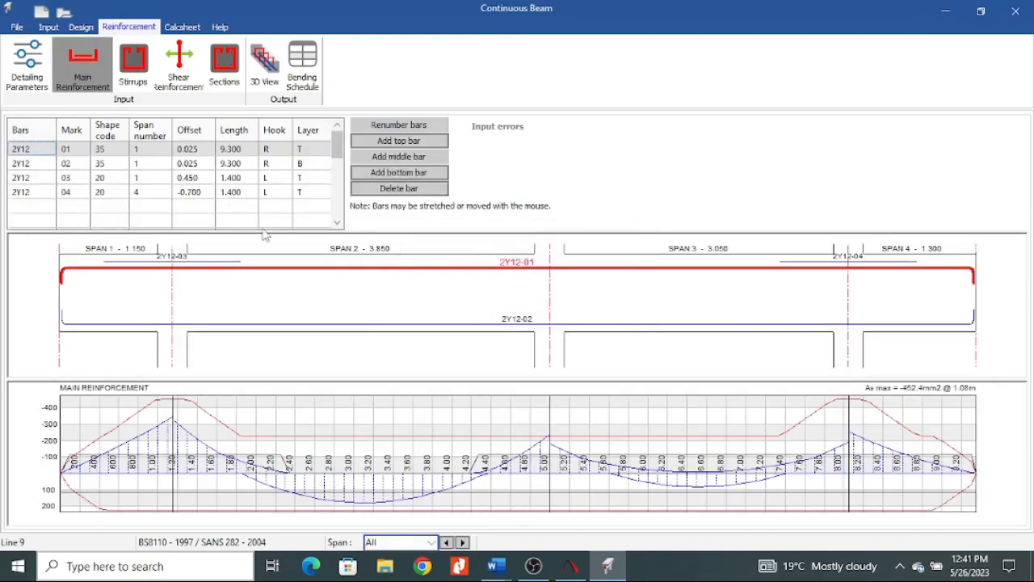
Review the regenerated stirrup, the shear reinforcement spacing, the beam cross sections and the 3D view of the reinforced beam.
click(146, 73)
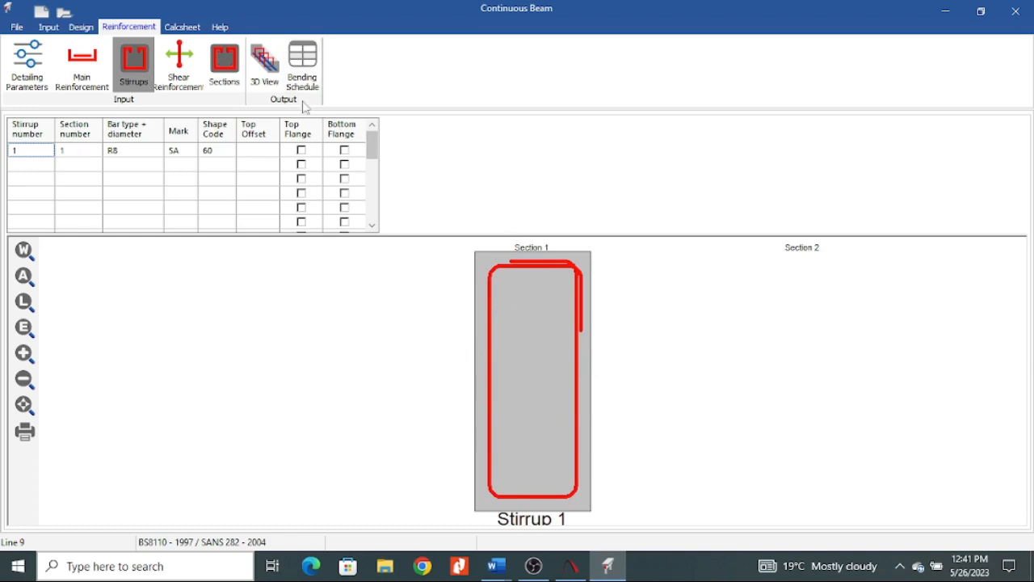
click(178, 63)
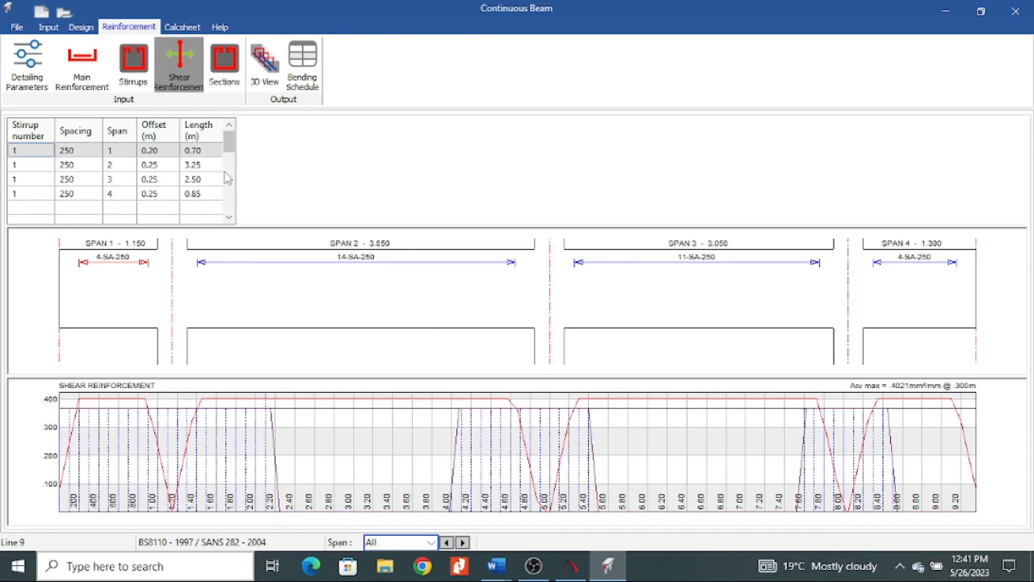
click(223, 63)
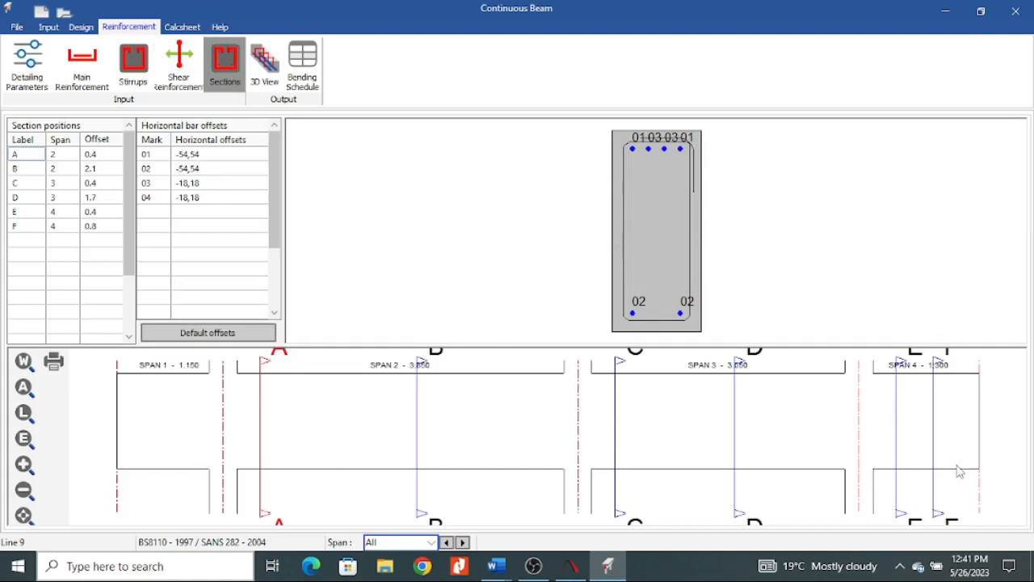
click(265, 60)
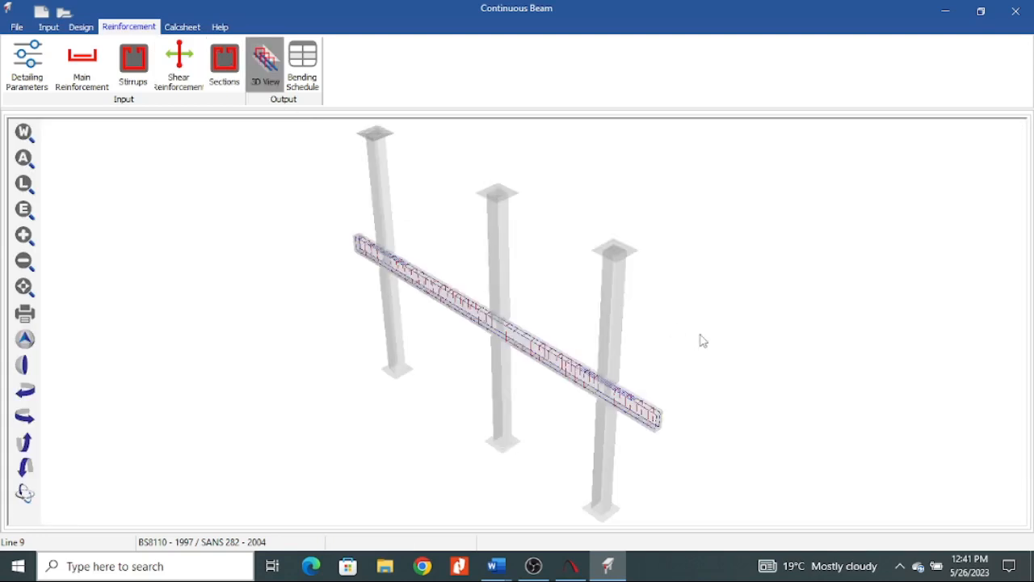
Examine the stirrups and the top and bottom bars at the beam's cantilever end in the 3D view.
right_click(677, 317)
click(695, 268)
click(22, 499)
drag(717, 448, 526, 298)
scroll(547, 385, up, 6)
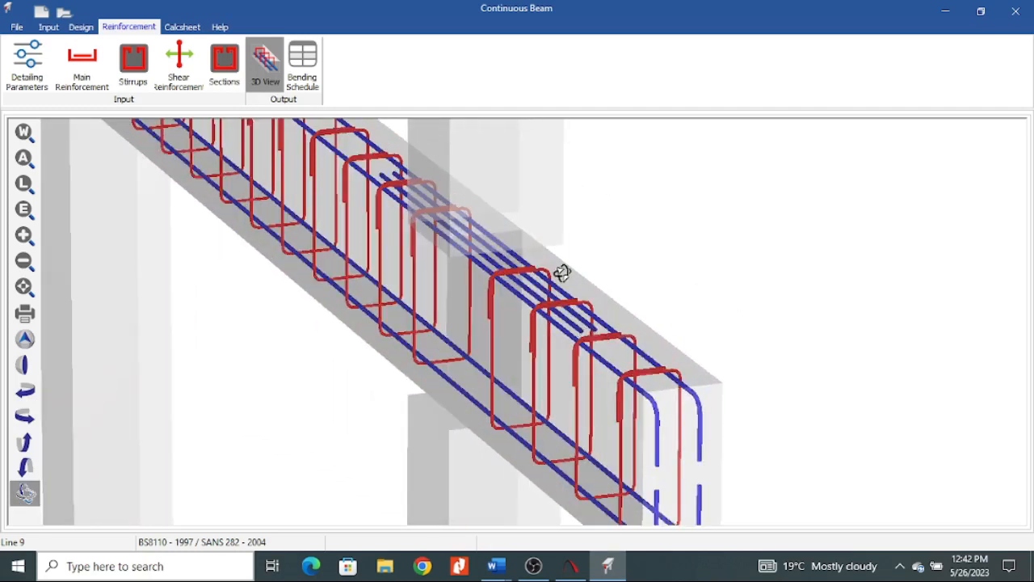
scroll(551, 316, up, 3)
scroll(590, 333, down, 3)
scroll(558, 340, down, 3)
scroll(522, 325, up, 4)
scroll(522, 326, down, 1)
scroll(614, 388, up, 2)
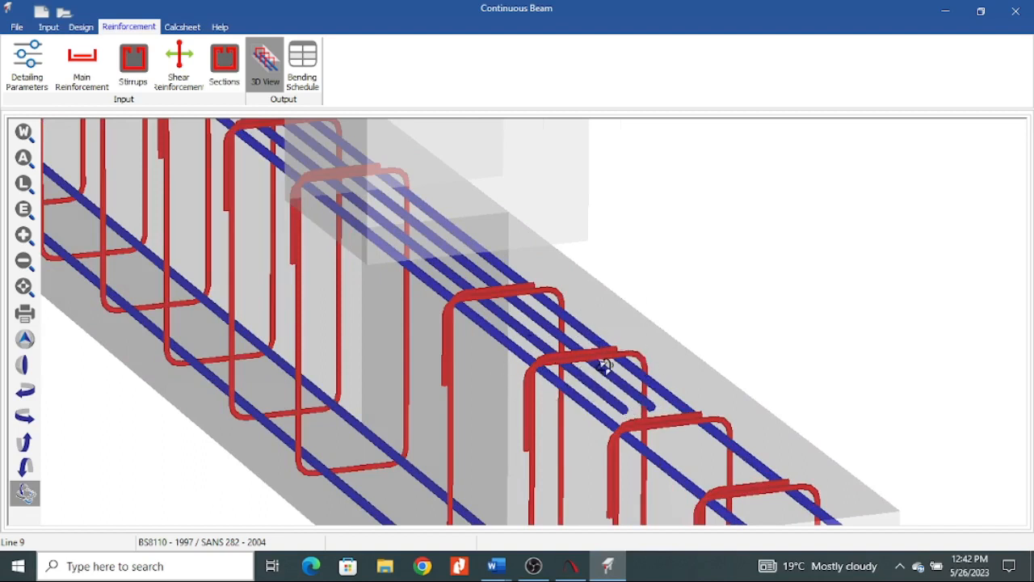
scroll(605, 368, down, 4)
scroll(602, 369, up, 3)
scroll(592, 371, down, 2)
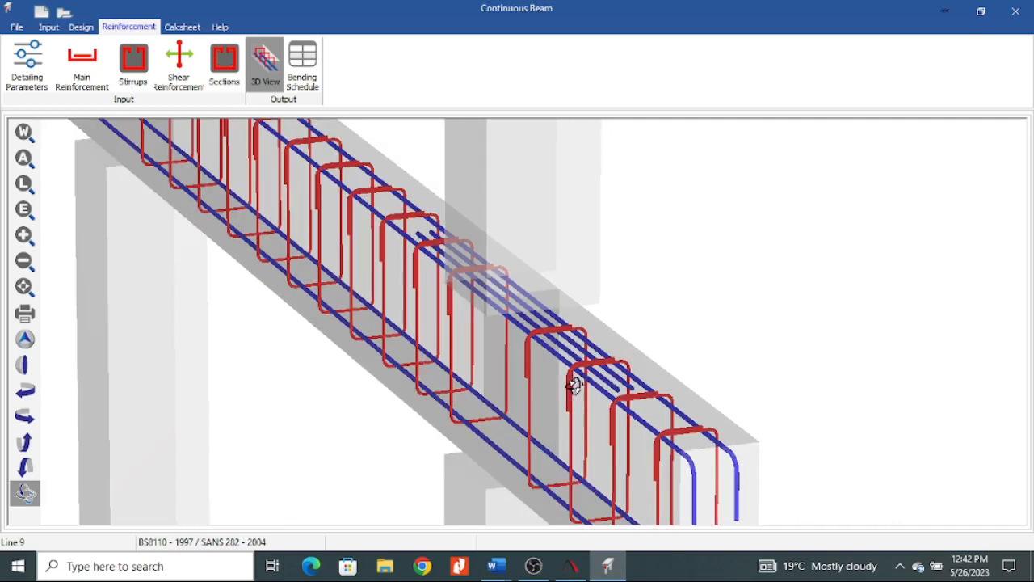
scroll(589, 373, down, 3)
scroll(592, 377, up, 3)
scroll(596, 381, down, 1)
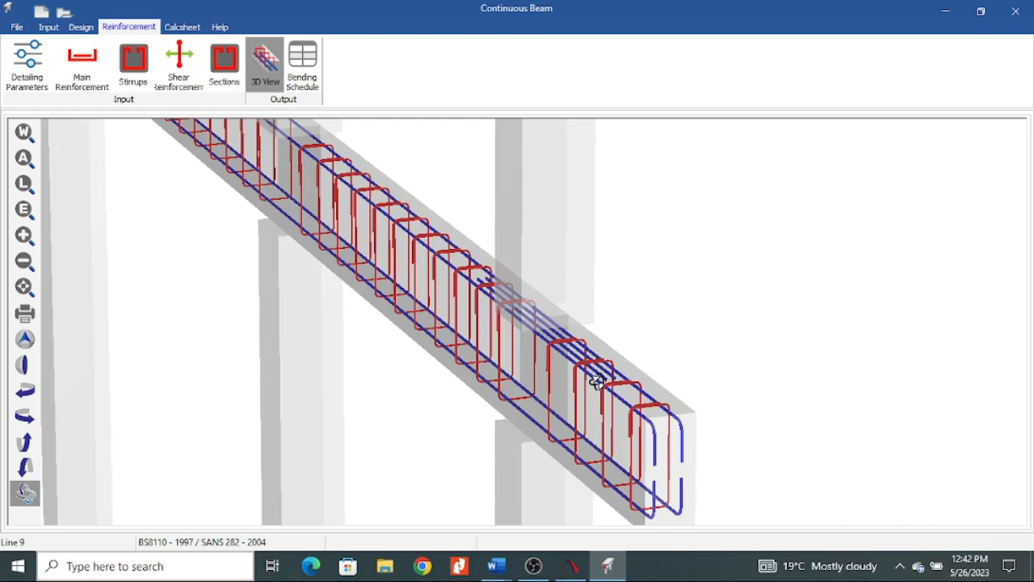
scroll(594, 298, up, 3)
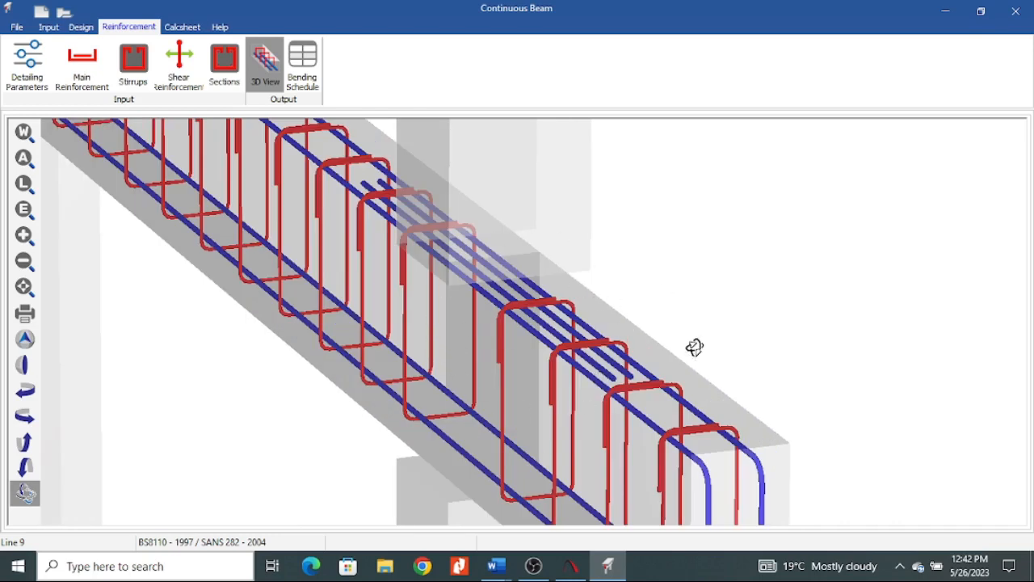
scroll(679, 339, down, 4)
scroll(639, 348, up, 8)
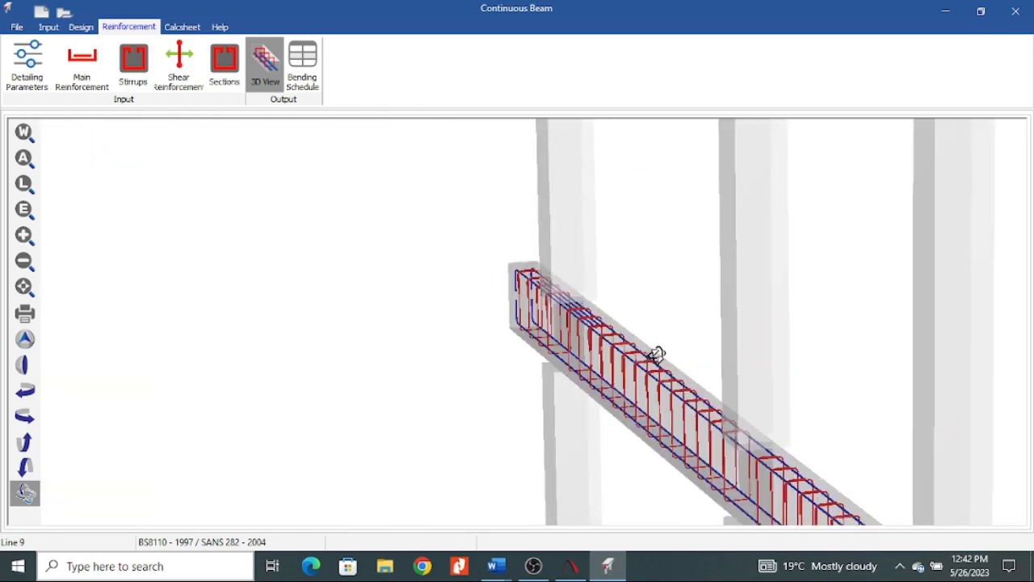
Inspect the reinforcement cage along all spans of the beam from the opposite end and the side.
drag(565, 279, 572, 247)
scroll(577, 254, down, 12)
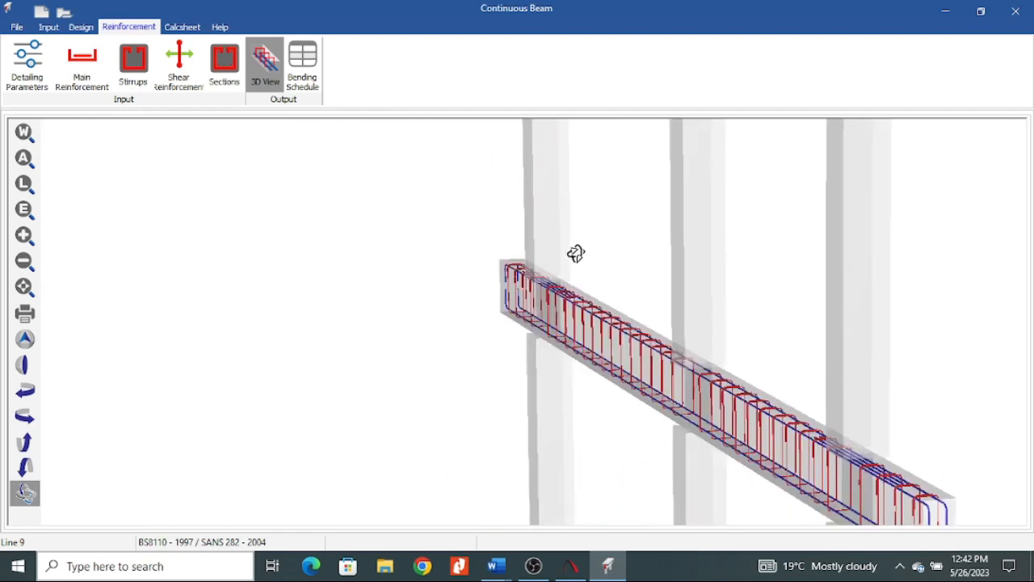
drag(607, 331, 757, 325)
scroll(757, 325, up, 10)
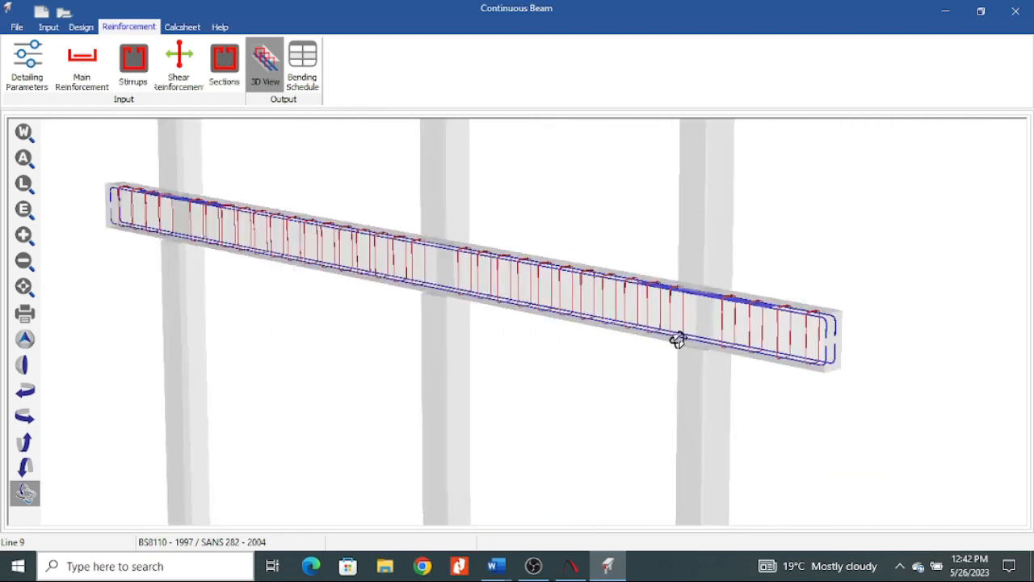
scroll(620, 267, up, 3)
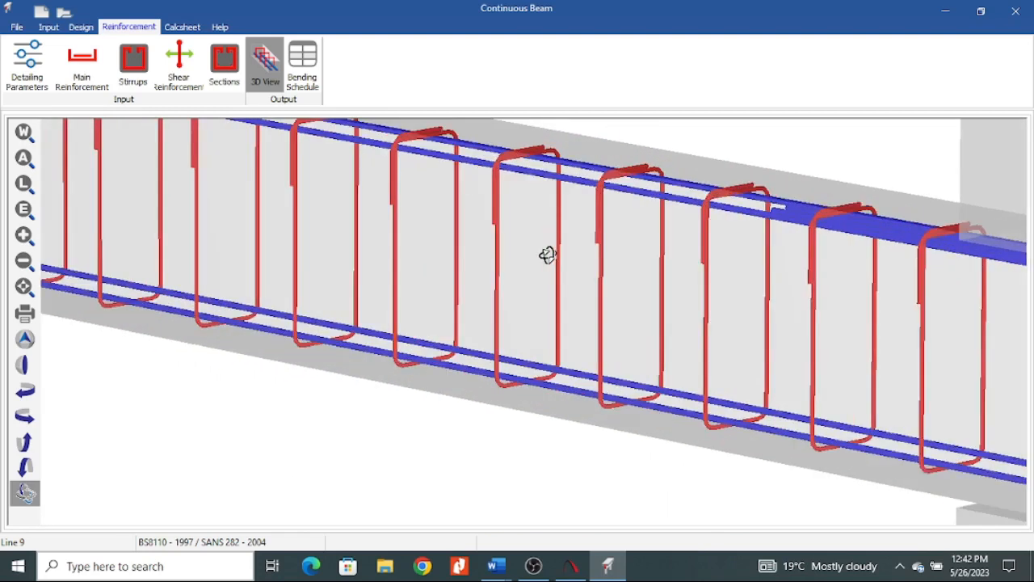
scroll(532, 309, down, 11)
drag(730, 358, 348, 324)
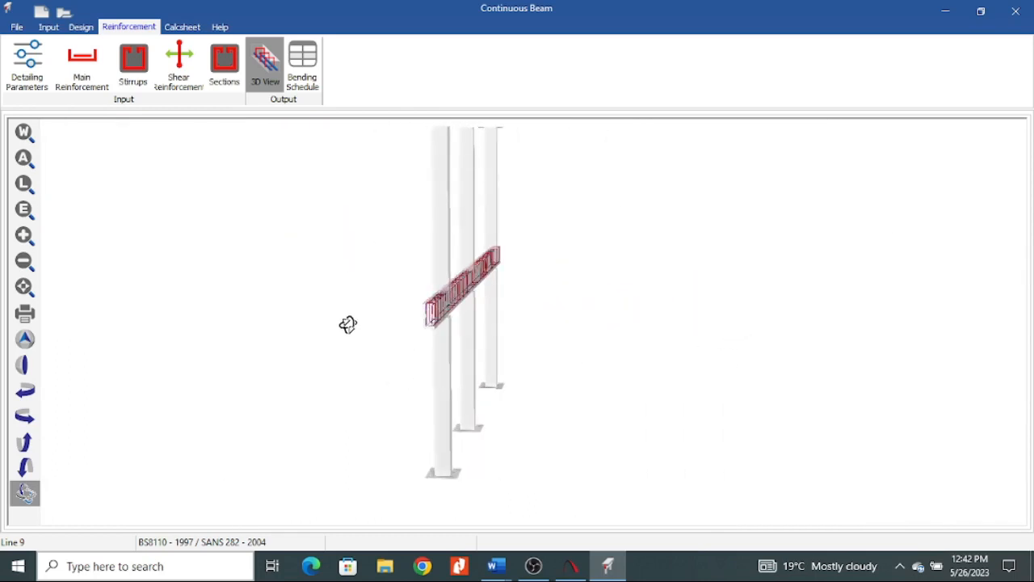
Generate the bending schedule CB.PAD for spans 1 to 4, overwriting the existing file, and review the beam elevation and sections.
click(304, 69)
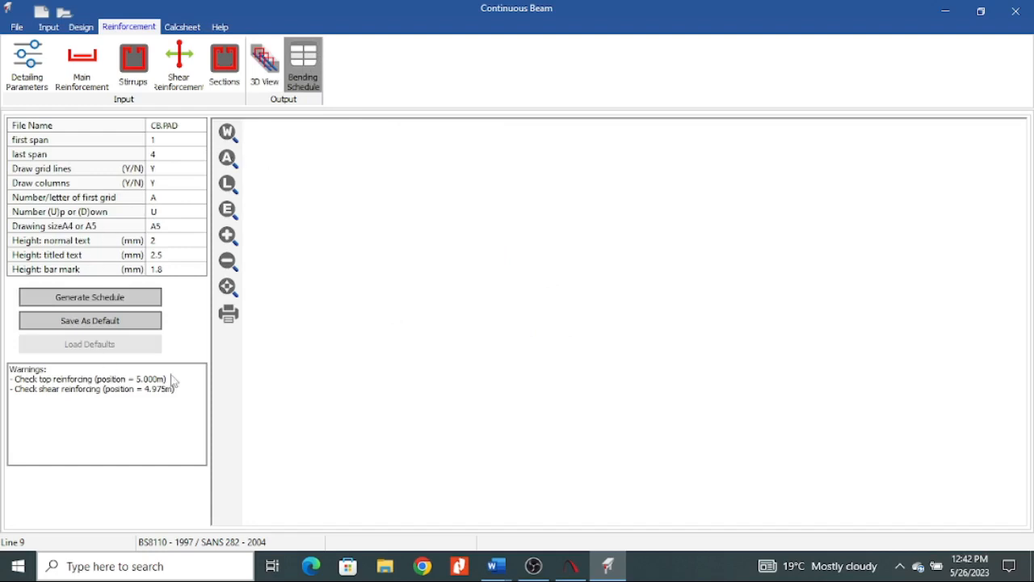
click(91, 297)
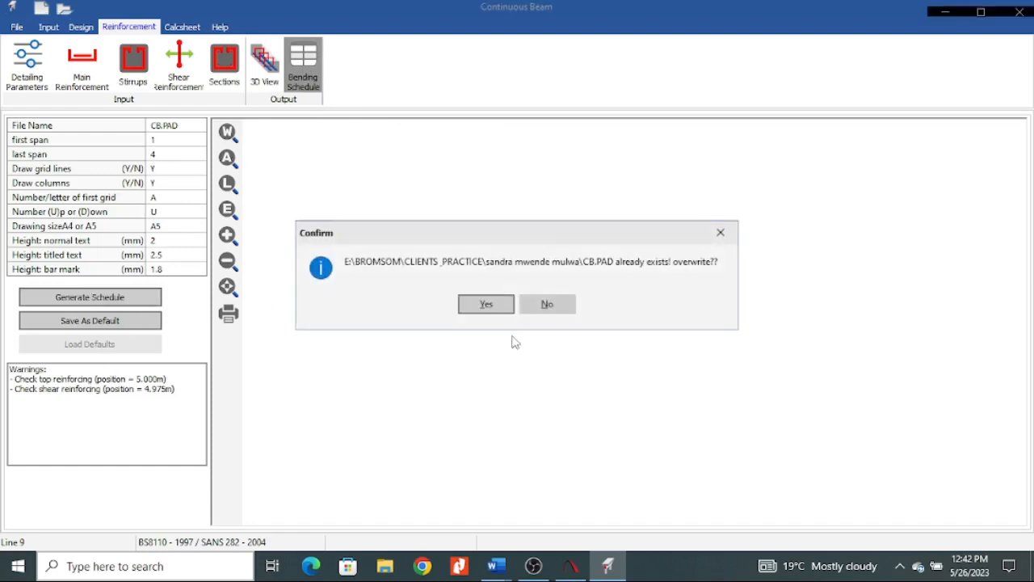
click(484, 304)
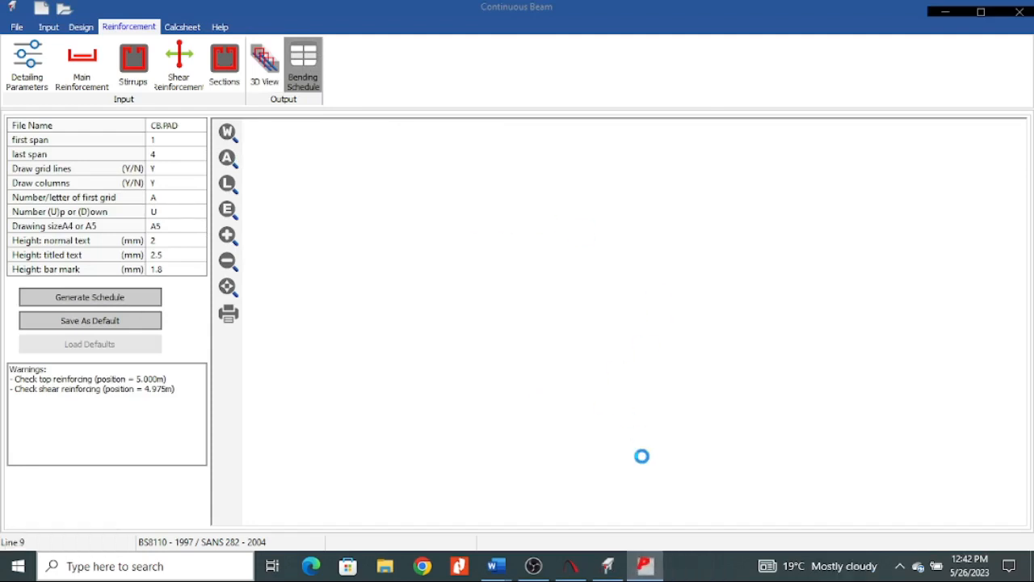
scroll(527, 348, down, 1)
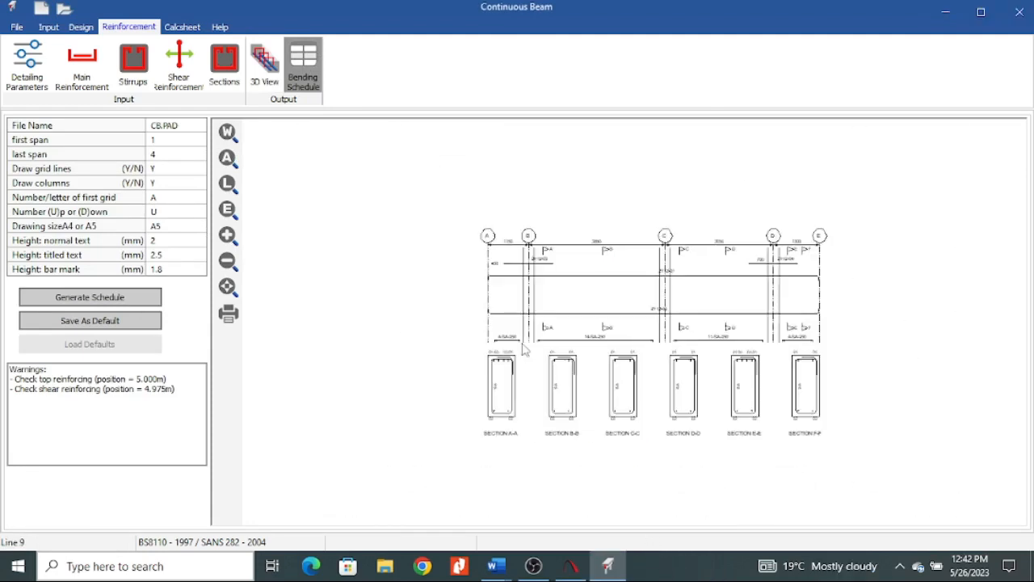
scroll(445, 313, down, 1)
scroll(611, 450, up, 1)
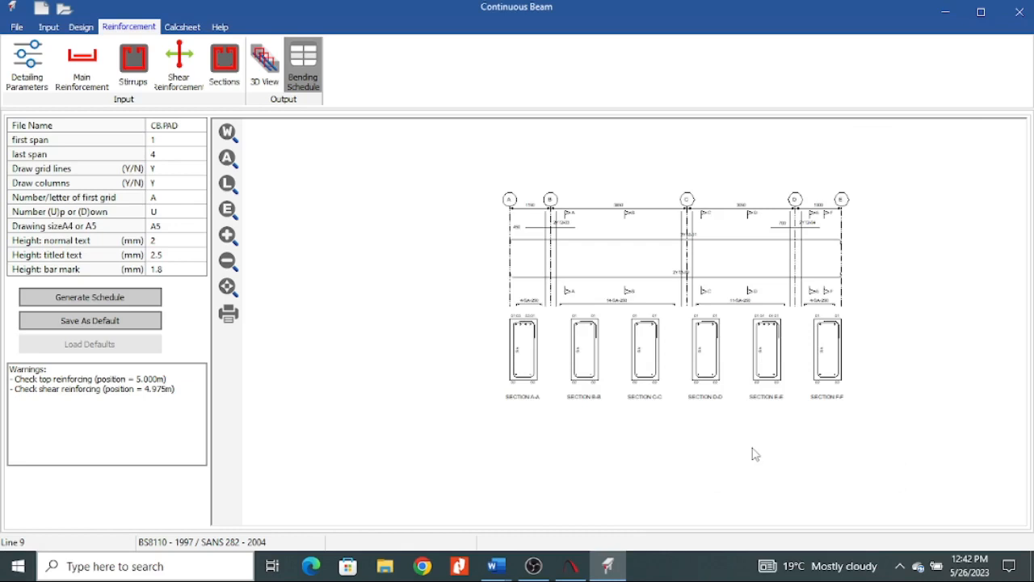
scroll(510, 348, up, 1)
scroll(687, 324, up, 1)
scroll(485, 299, down, 1)
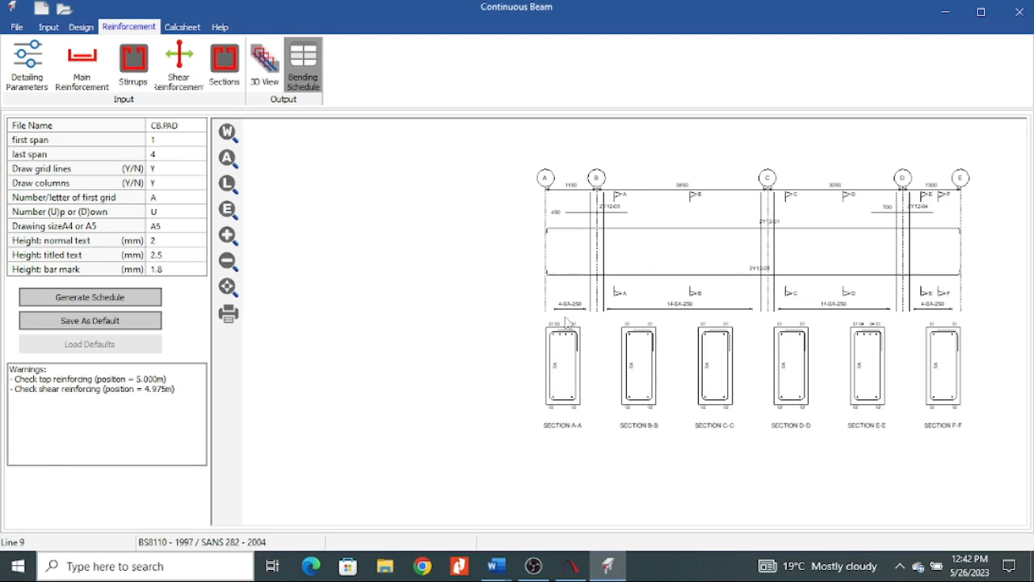
Open the calculation sheet for the beam and skim through its input tables.
click(183, 27)
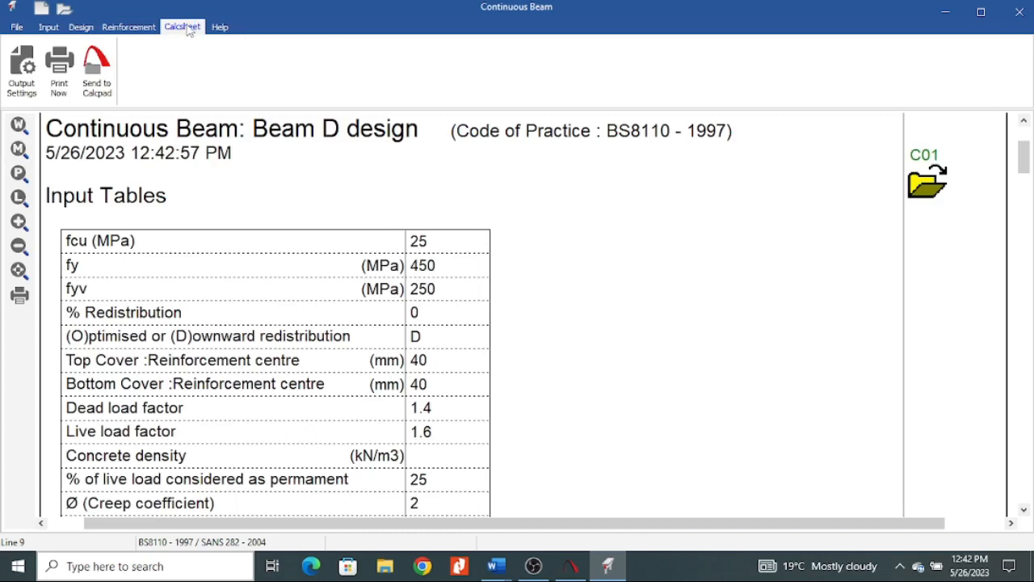
scroll(291, 252, down, 15)
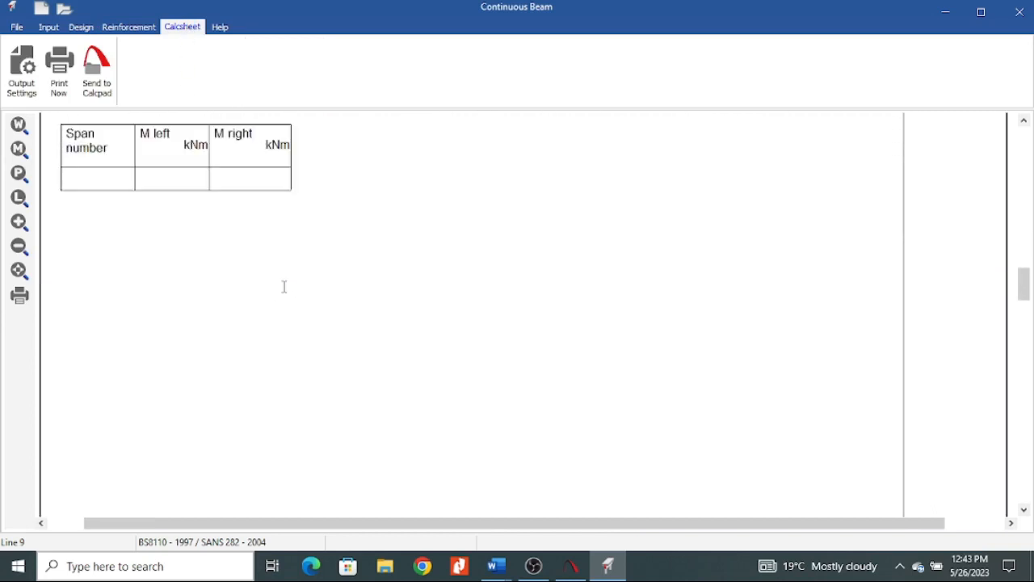
scroll(266, 312, up, 15)
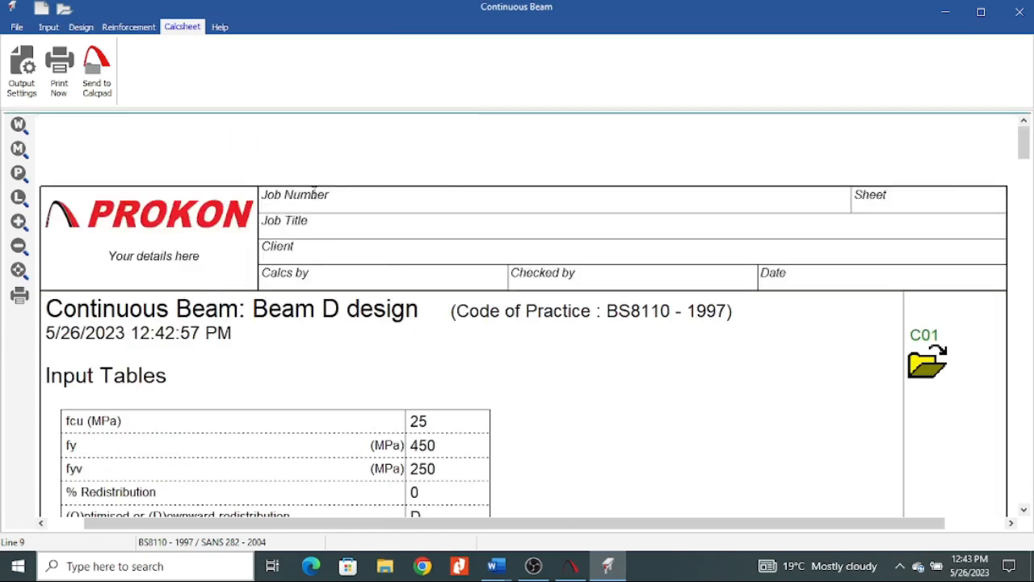
Fill in the calculation sheet header with first sheet number 01, job number 01 and job title BROMTECH.
right_click(329, 199)
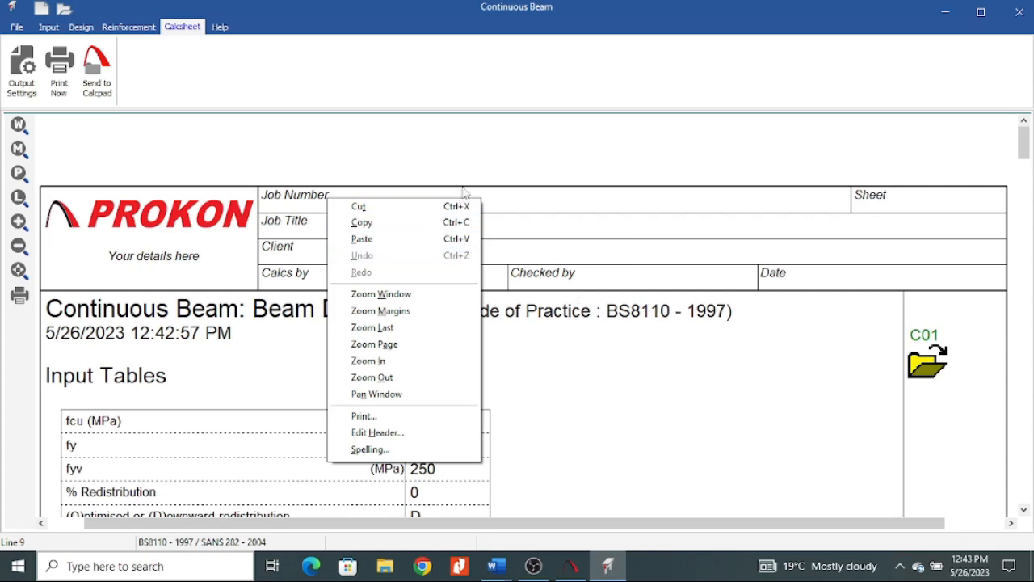
click(391, 434)
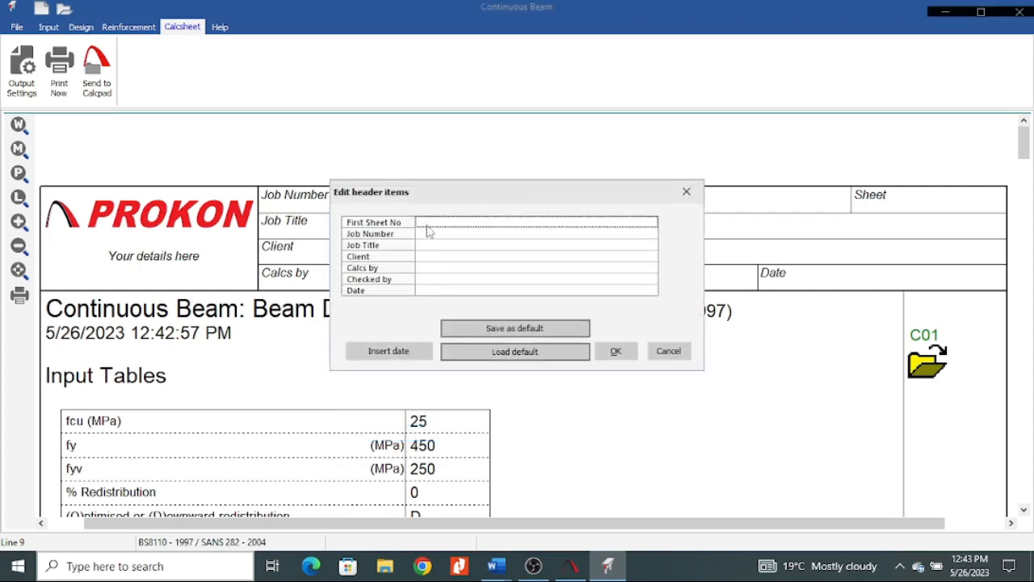
text(01)
key(Tab)
text(0)
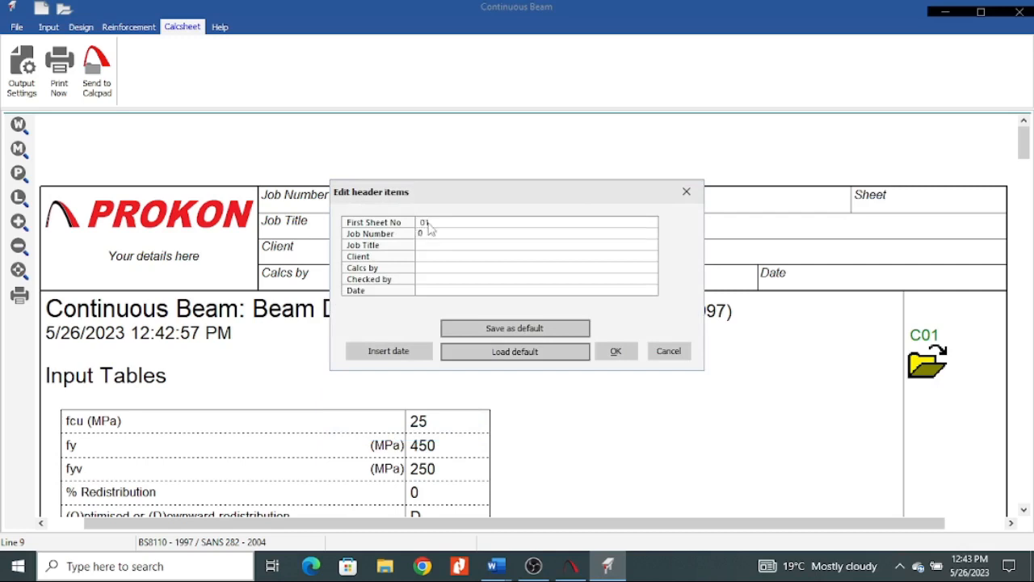
text(1)
key(Tab)
text(T)
Complete the header with client STUDENT, the names of the calculating and checking engineers and the date 26/5/2023, and apply it.
click(436, 257)
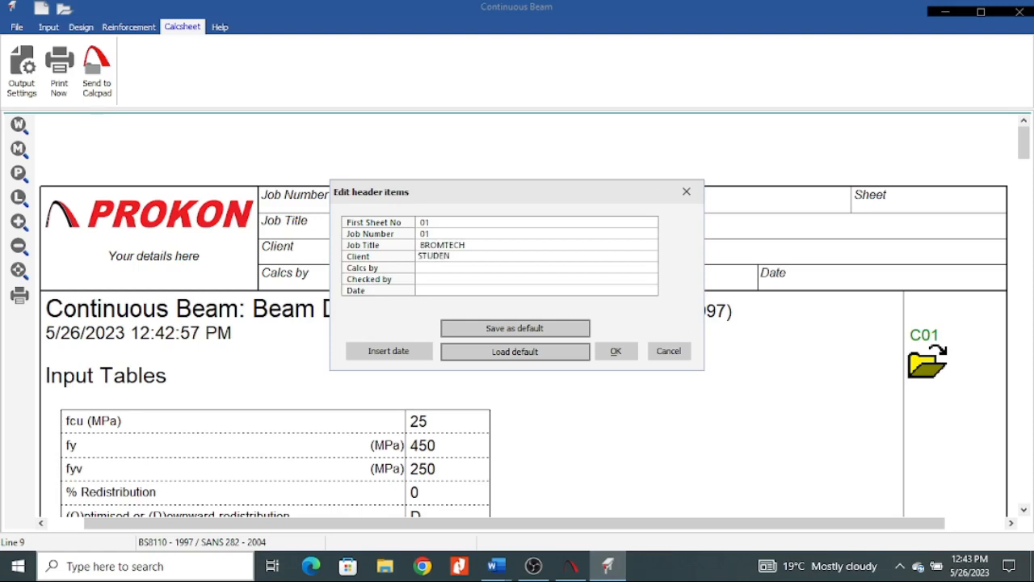
click(433, 268)
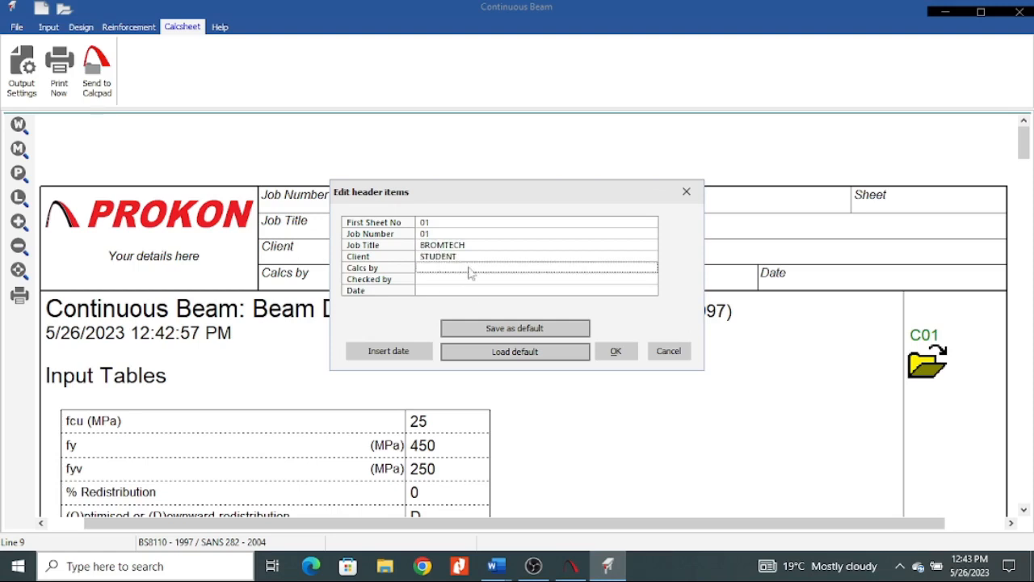
text(ENG. ONSONGO)
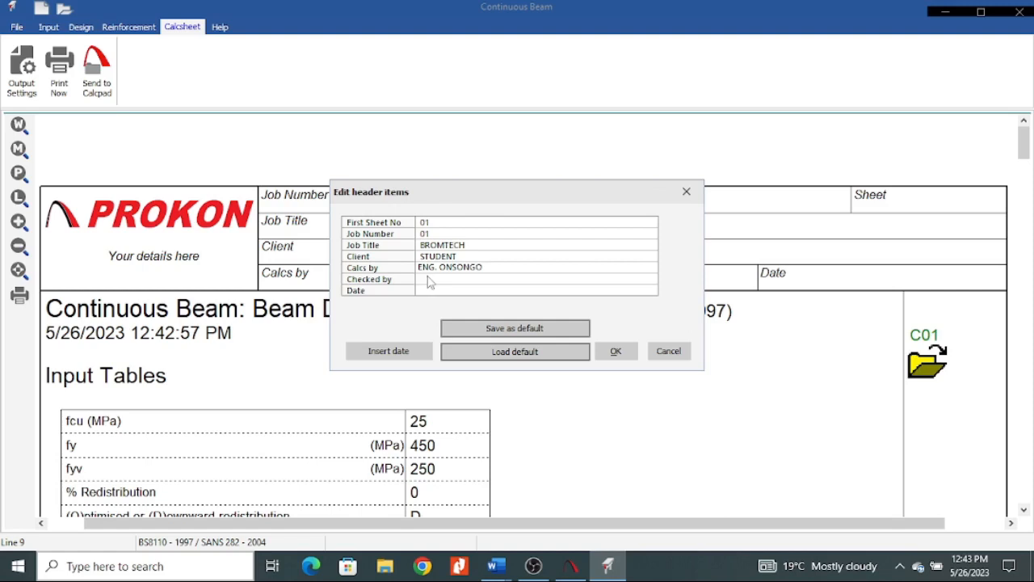
click(430, 280)
text(ENG. ROY)
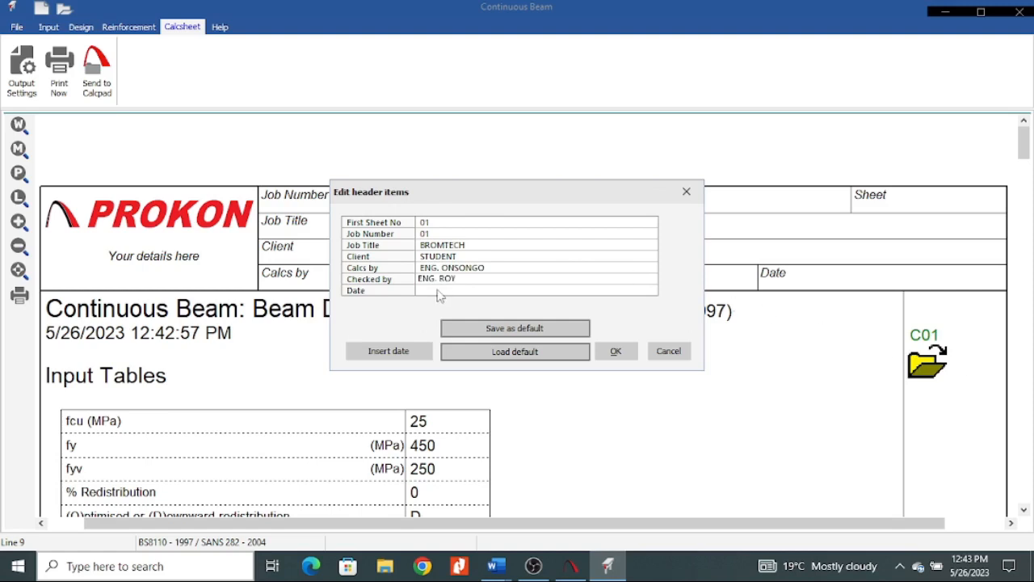
click(452, 291)
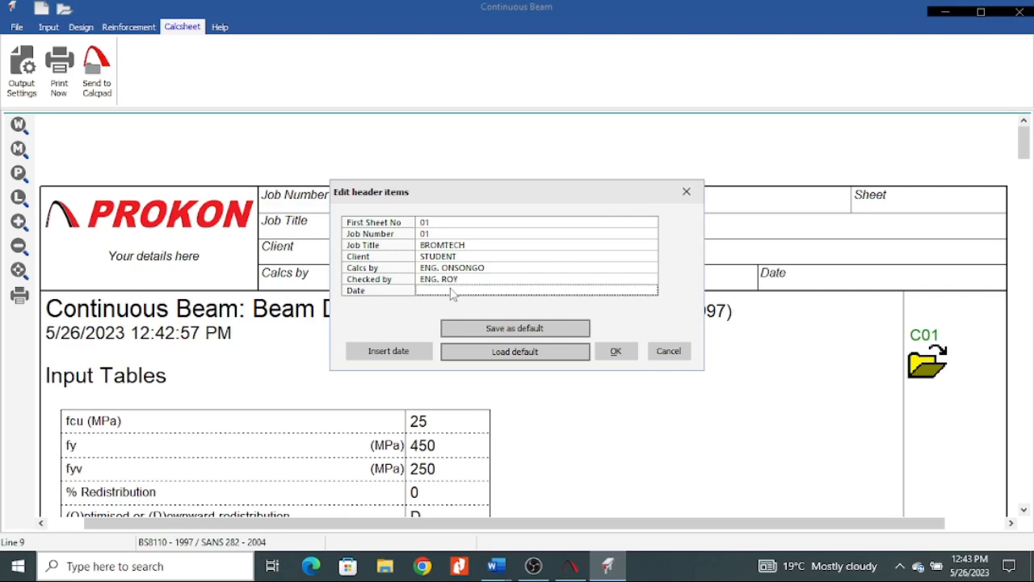
text(26/5/2023)
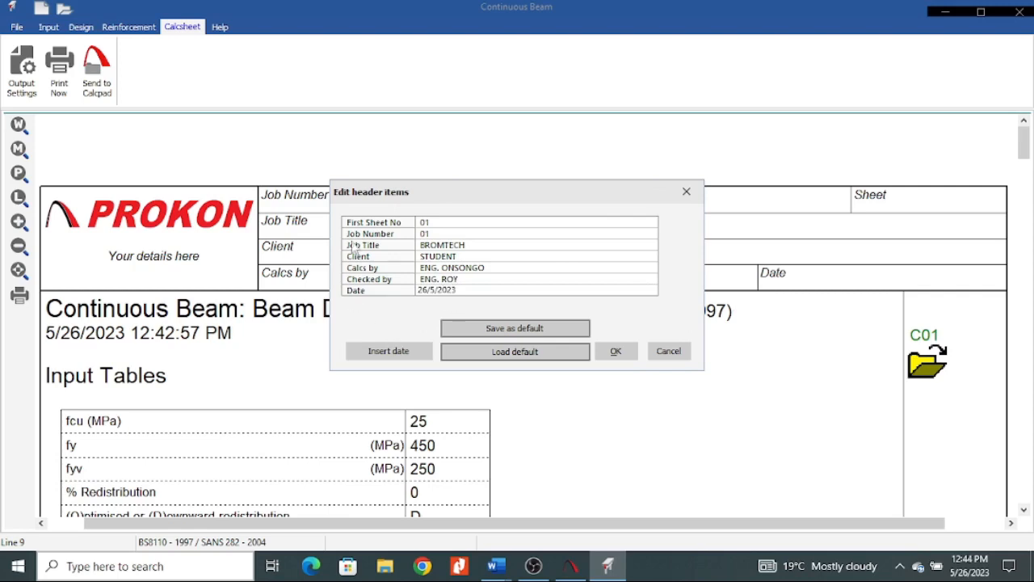
click(617, 352)
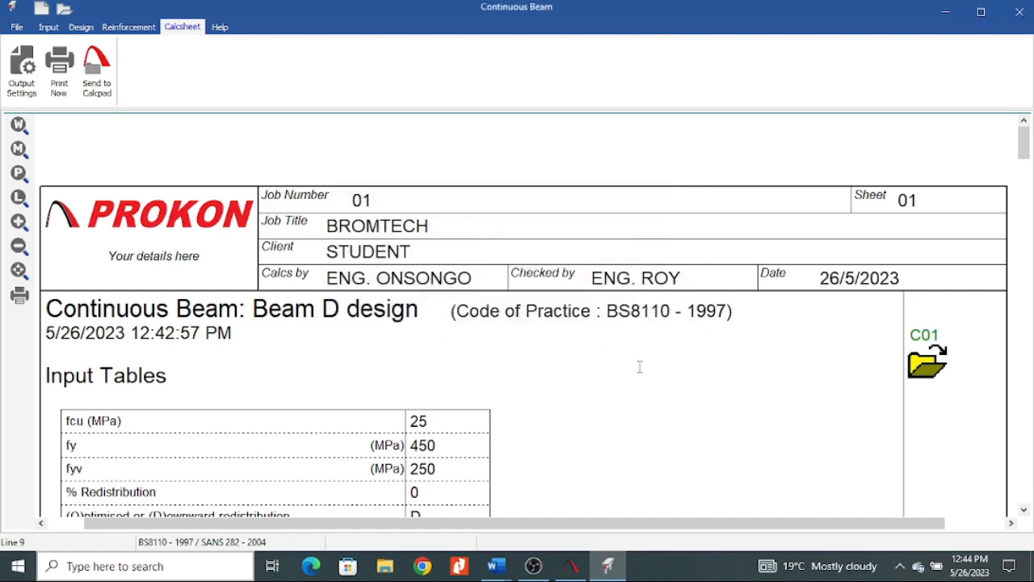
Add input sketches, the output file, reactions-only output, the crack file and reinforcement tables, diagrams and graphs to the calculation sheet output.
scroll(173, 265, down, 15)
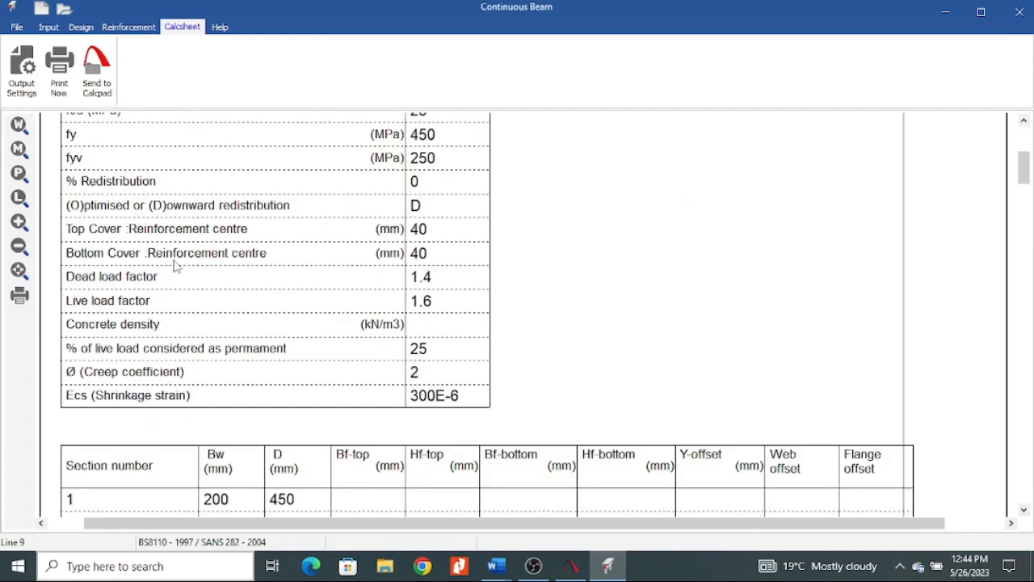
scroll(224, 318, up, 6)
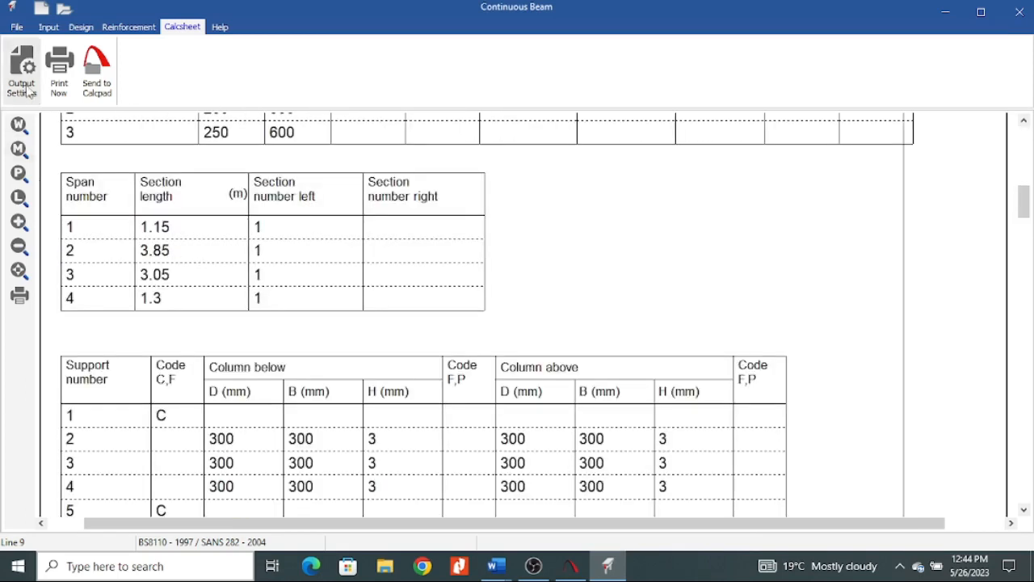
click(25, 85)
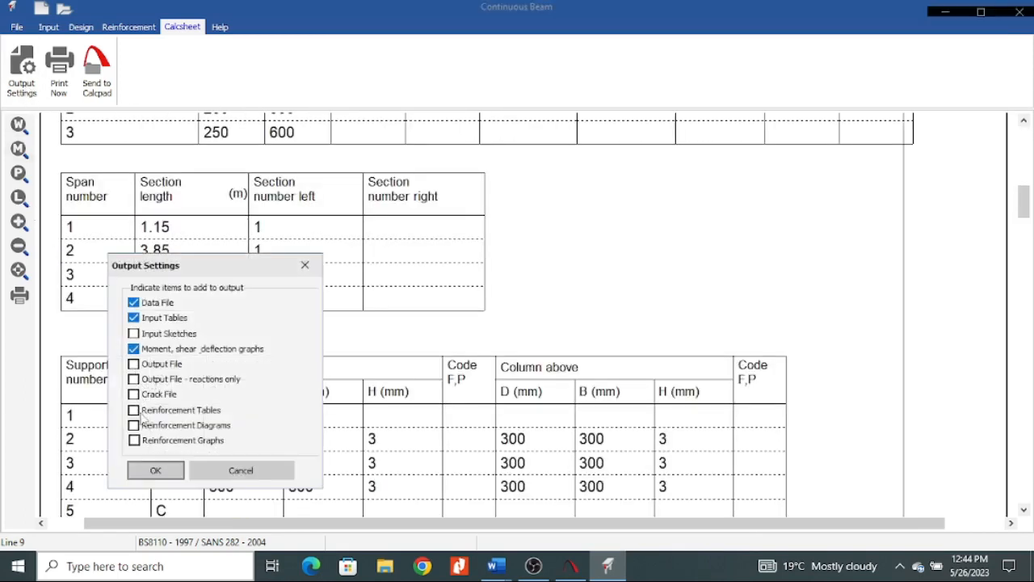
click(134, 440)
click(134, 425)
click(134, 410)
click(134, 394)
click(134, 379)
click(134, 364)
click(134, 333)
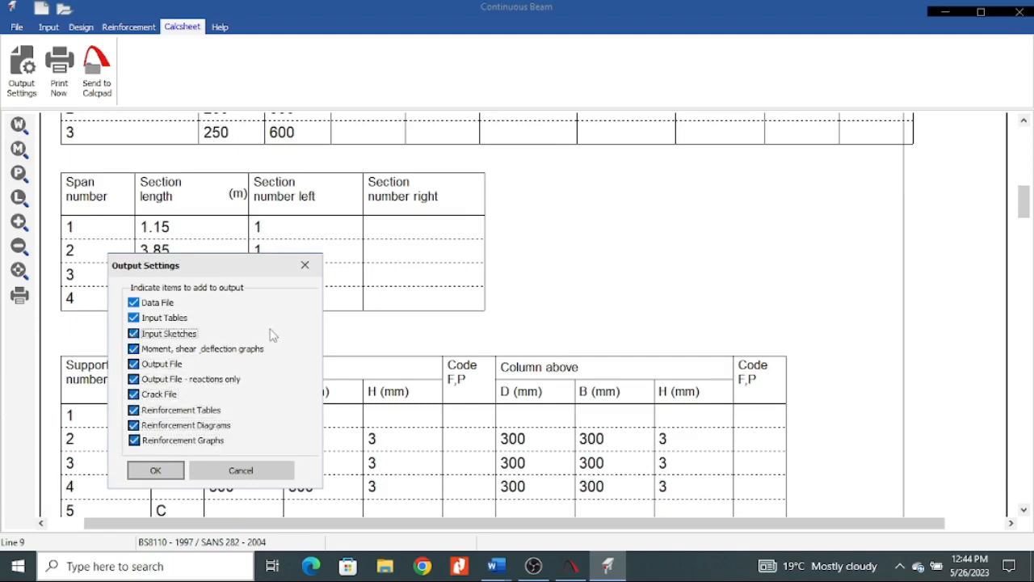
click(155, 470)
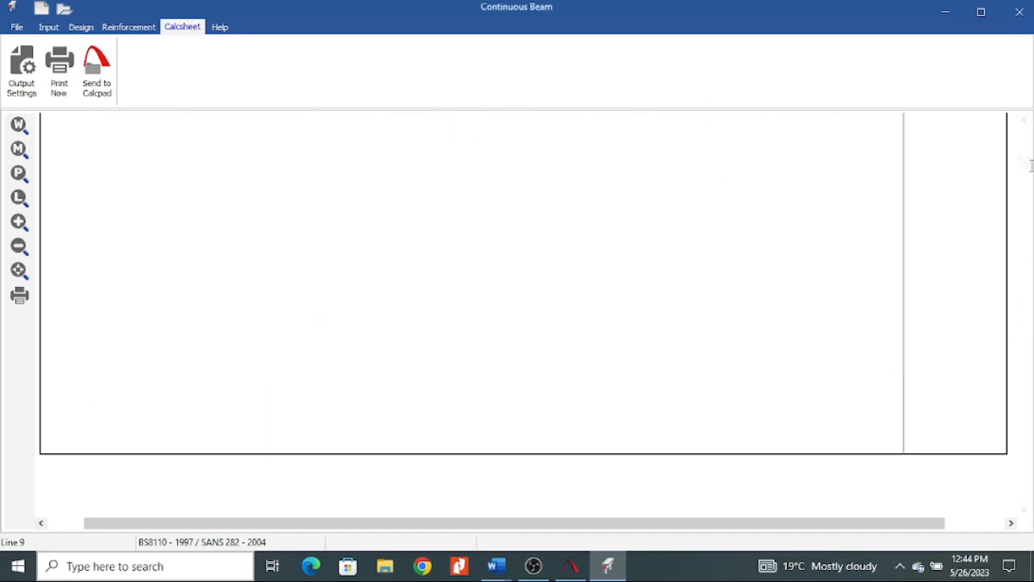
drag(1028, 165, 1027, 136)
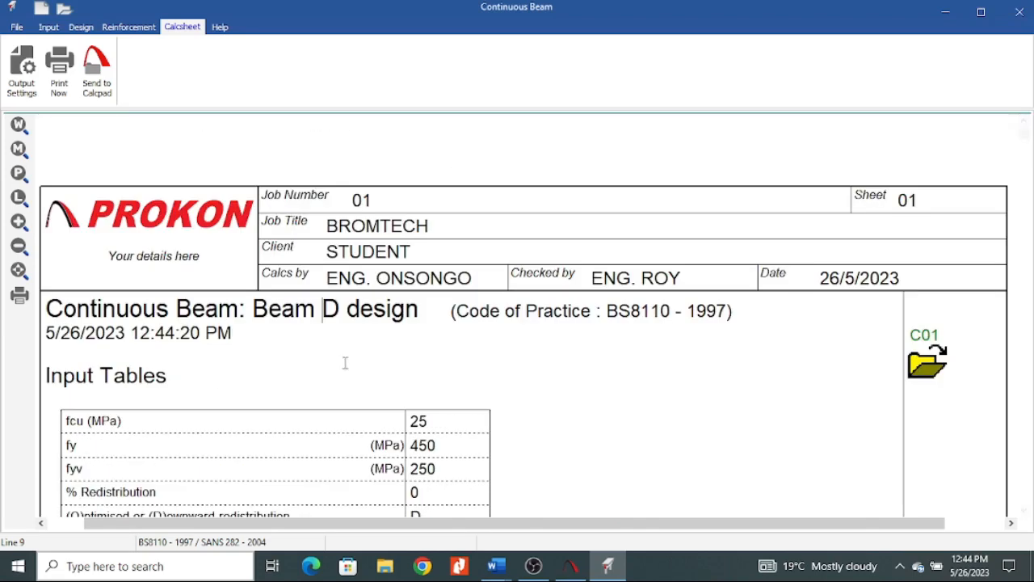
Review the calculation sheet's input tables for material properties, sections, spans, supports and load cases.
scroll(345, 363, down, 4)
scroll(364, 202, up, 2)
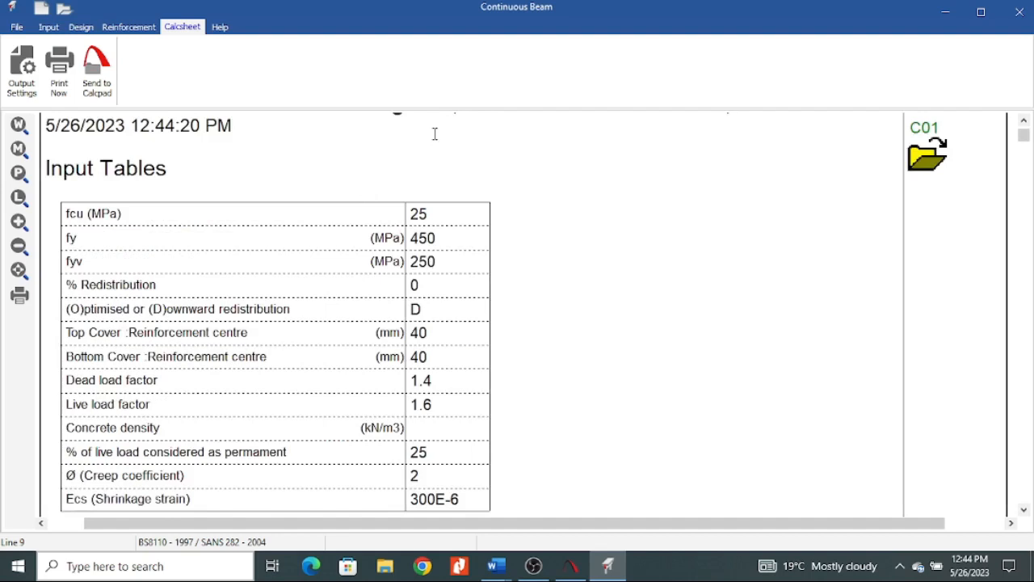
scroll(453, 275, down, 4)
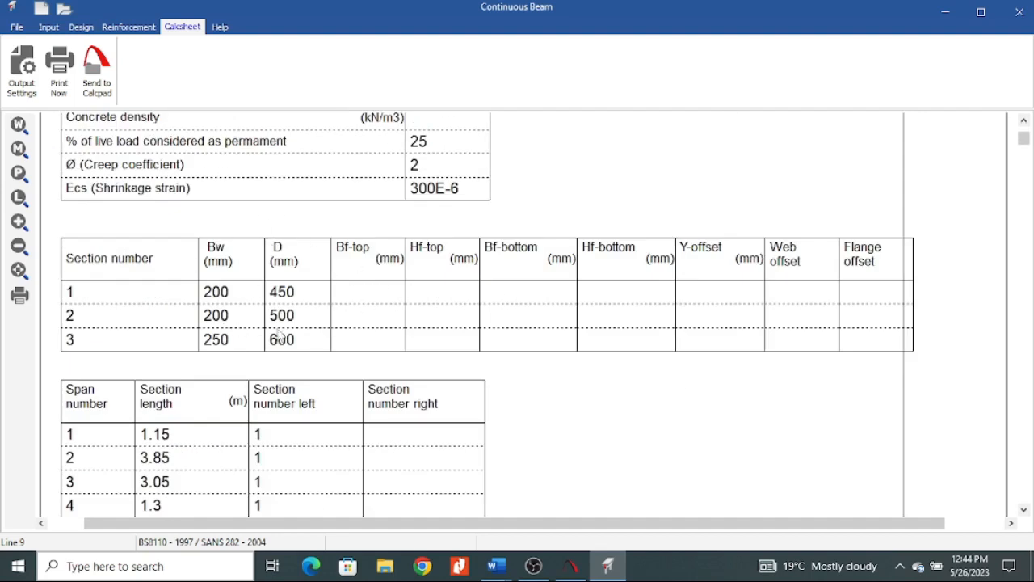
scroll(320, 291, down, 1)
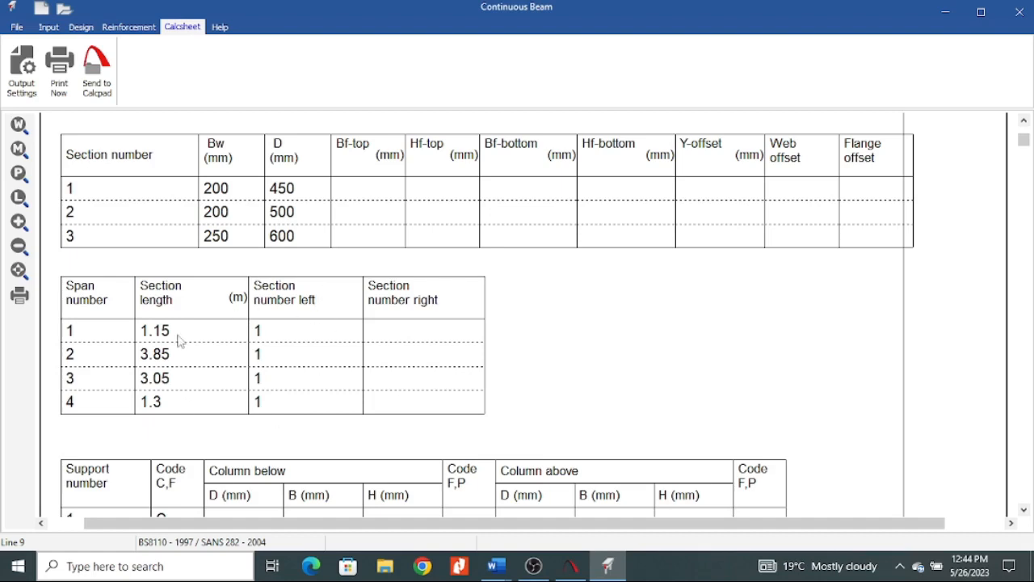
scroll(349, 291, down, 2)
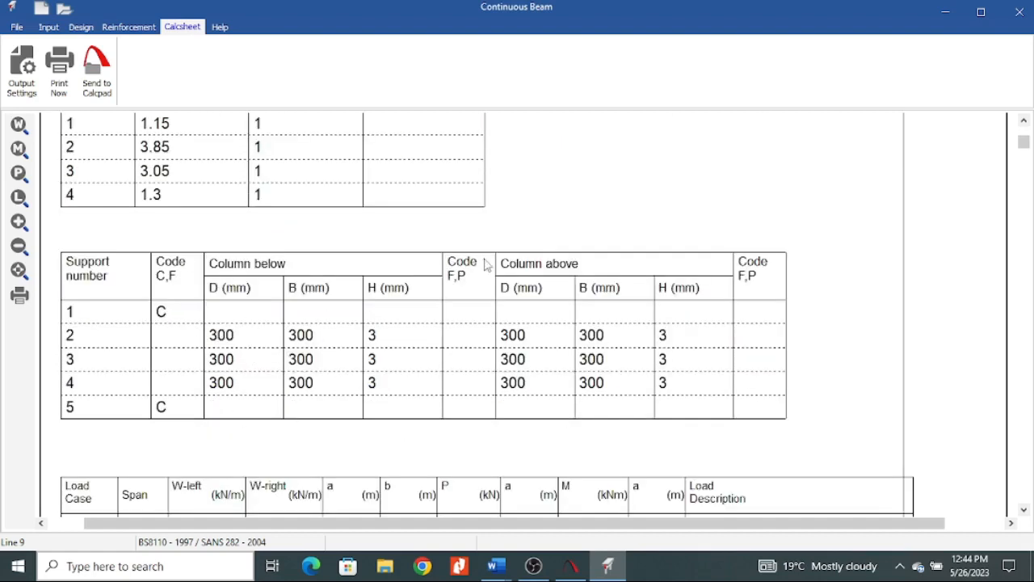
scroll(259, 338, down, 4)
scroll(378, 324, up, 1)
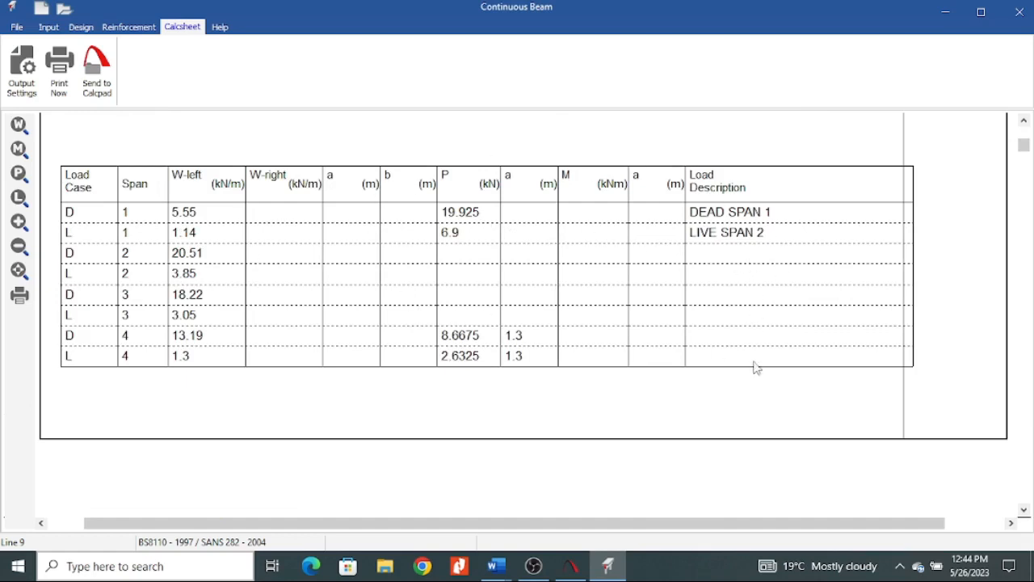
Examine the section sketches, beam elevation and the deflection, shear, moment and steel diagrams for spans 1-4 in the calculation sheet.
scroll(407, 329, down, 5)
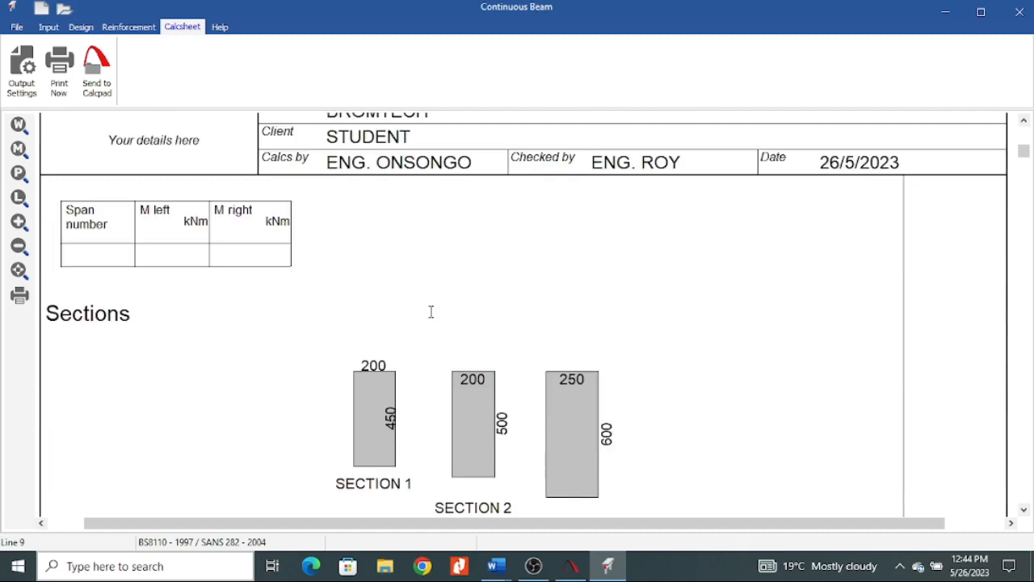
scroll(377, 312, down, 5)
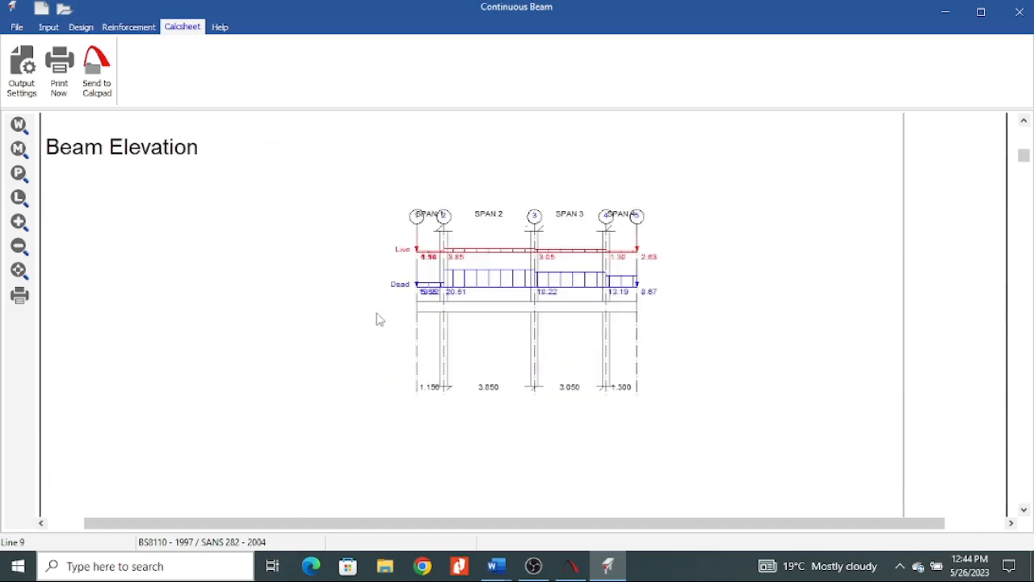
scroll(522, 311, down, 6)
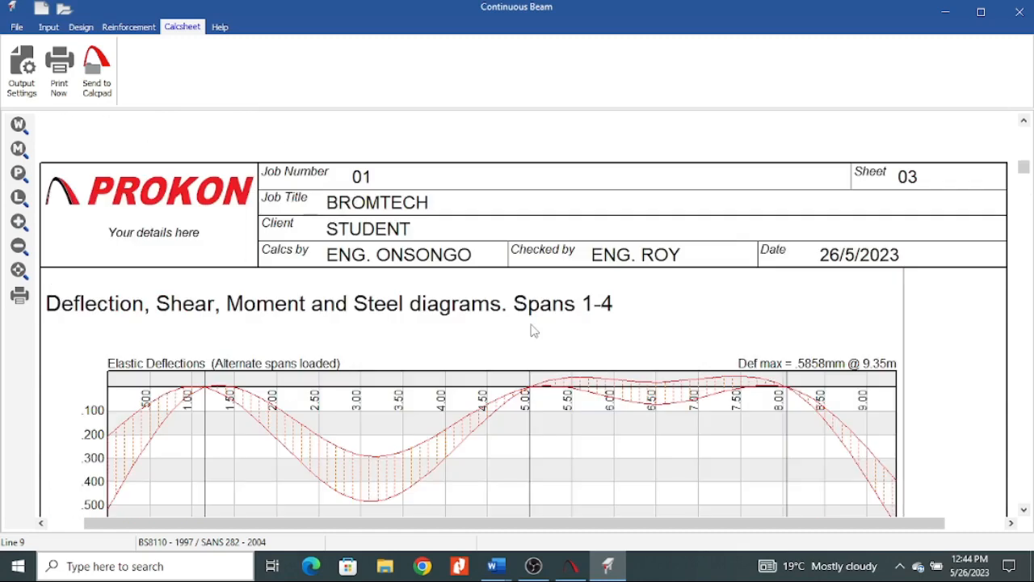
scroll(533, 331, down, 8)
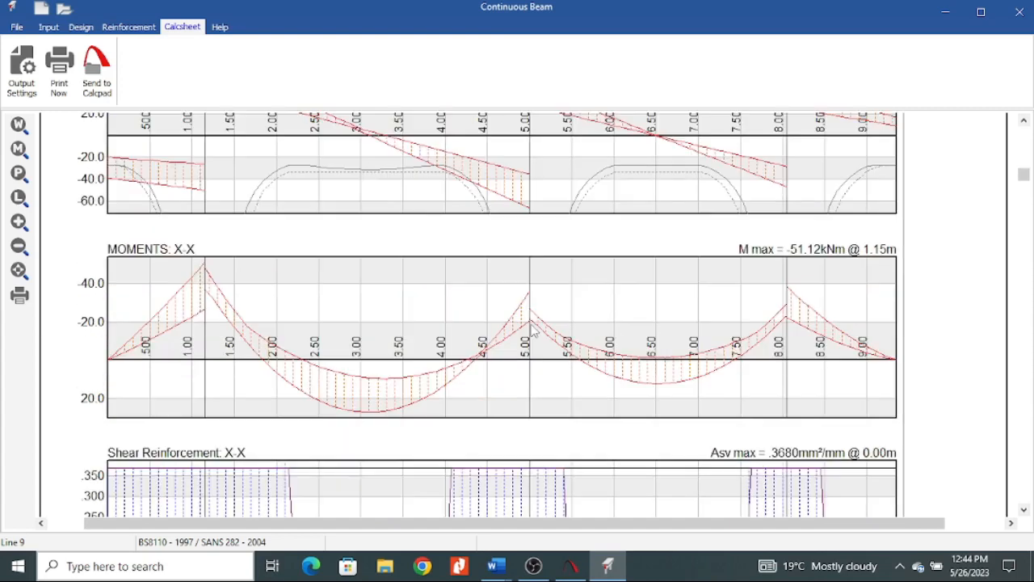
scroll(534, 325, down, 4)
scroll(534, 326, up, 9)
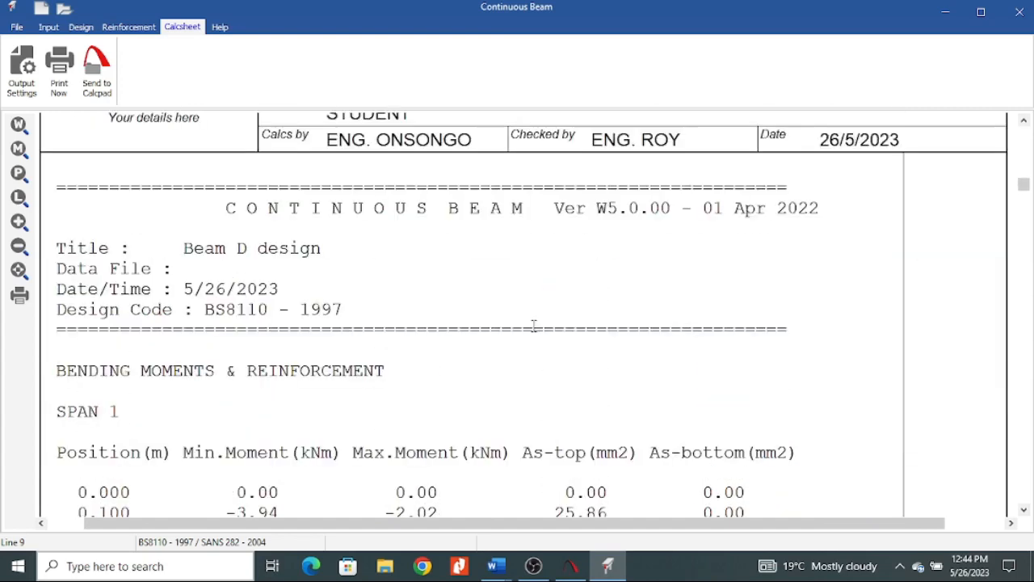
scroll(533, 326, down, 2)
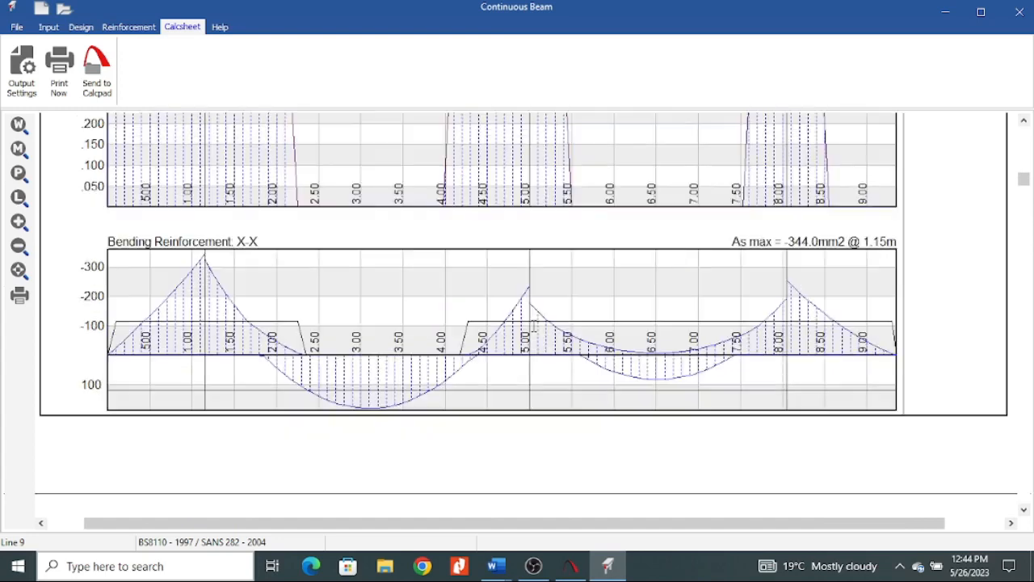
scroll(533, 325, down, 8)
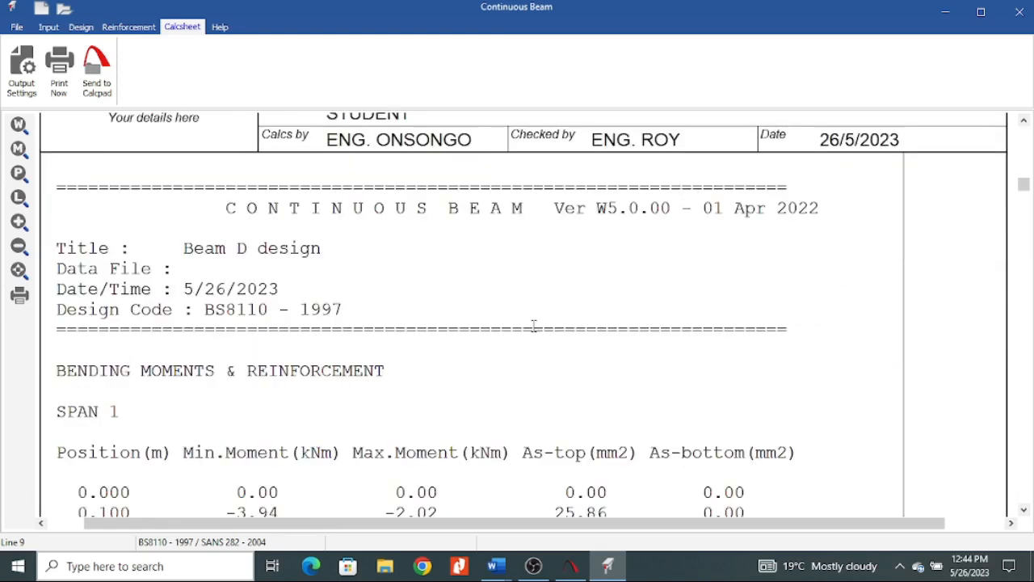
Skim through the calculation sheet's tabulated span-by-span moments, shear forces and required reinforcement.
scroll(424, 334, down, 4)
scroll(424, 334, up, 2)
scroll(424, 334, down, 8)
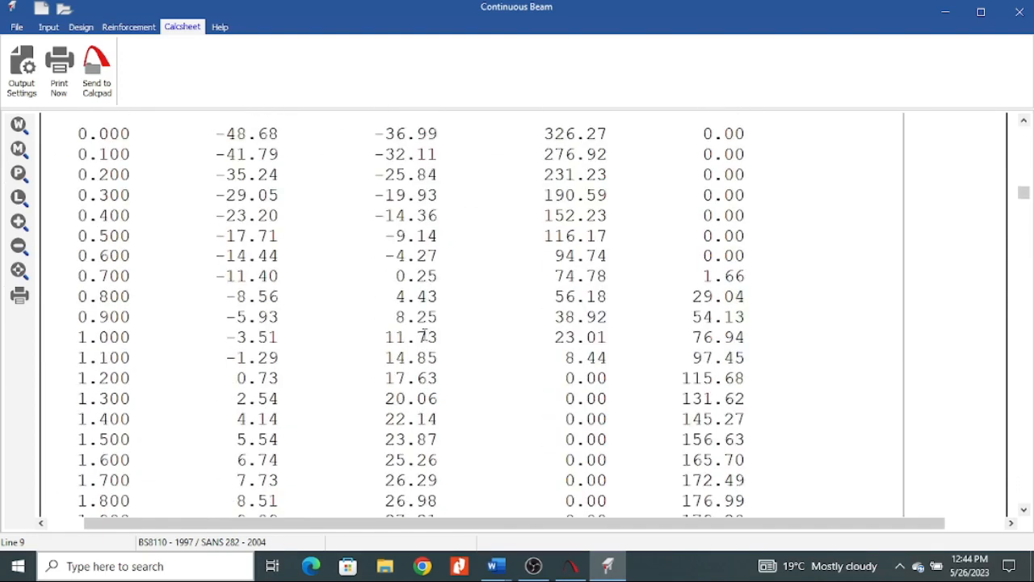
scroll(425, 348, down, 10)
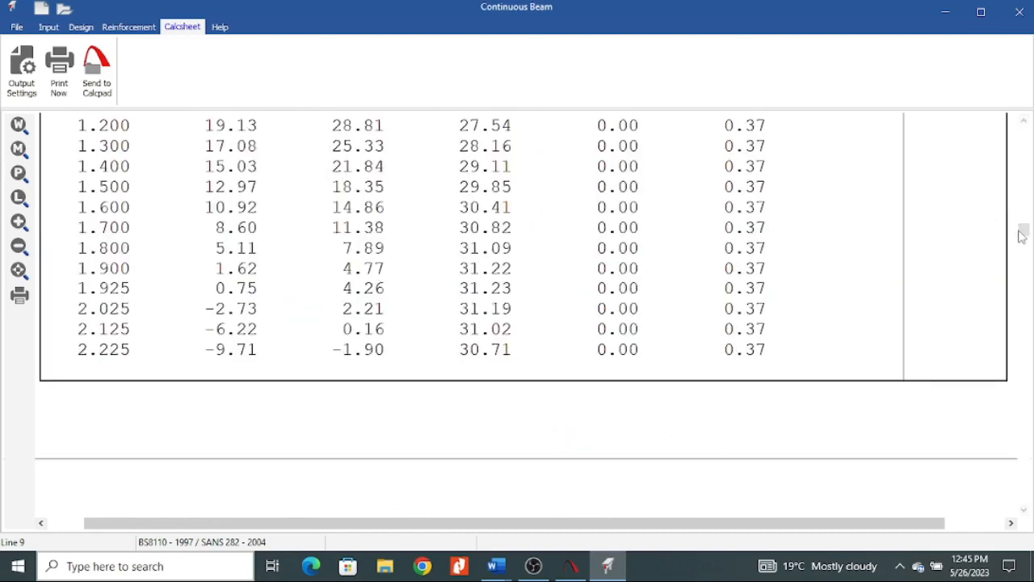
Go to the end of the calculation sheet and check the stirrup, bar and detailing parameter tables.
drag(1025, 233, 1025, 462)
scroll(373, 227, up, 12)
scroll(388, 228, down, 13)
scroll(388, 228, down, 10)
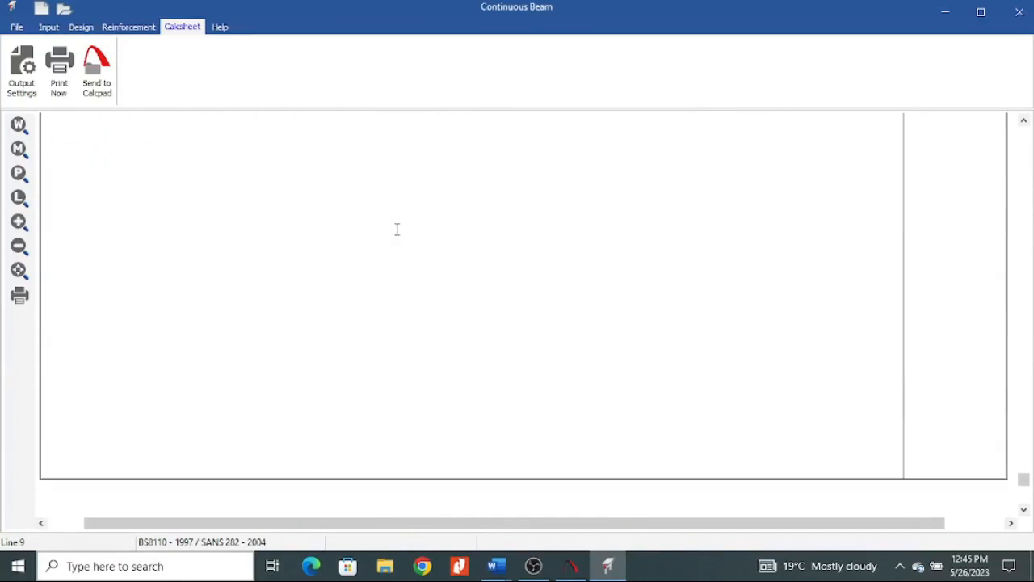
scroll(370, 264, up, 12)
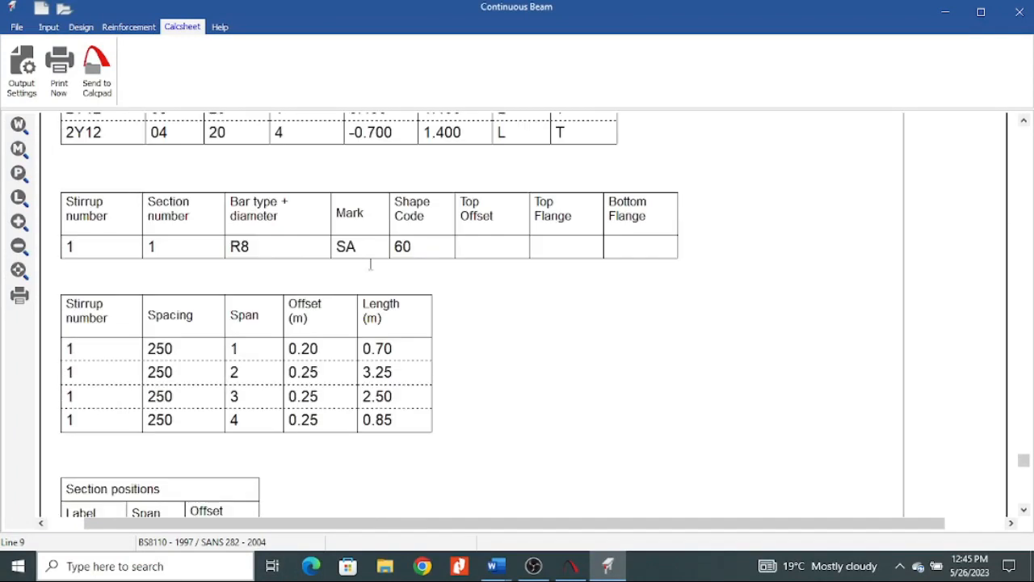
scroll(258, 391, up, 5)
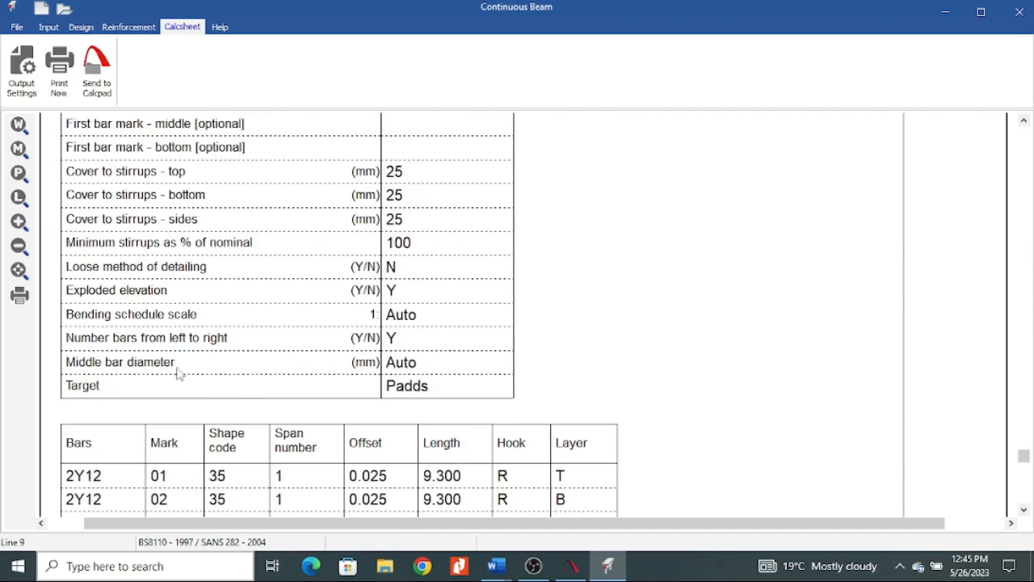
scroll(376, 287, up, 15)
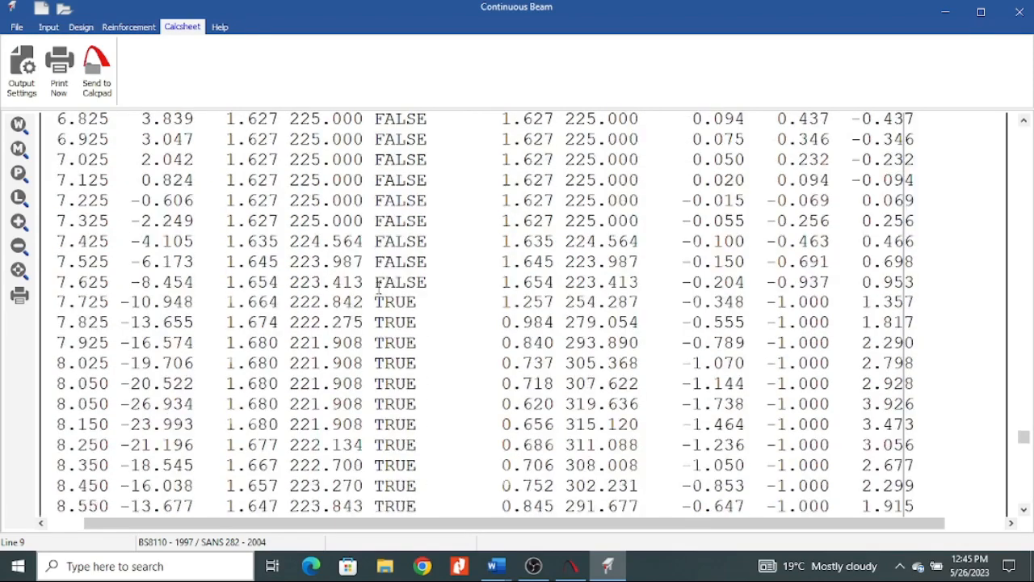
scroll(380, 295, down, 20)
Examine the main and shear reinforcement diagrams for spans 1-4 on sheet 22, comparing provided bars and stirrups with the steel envelopes.
scroll(394, 318, up, 8)
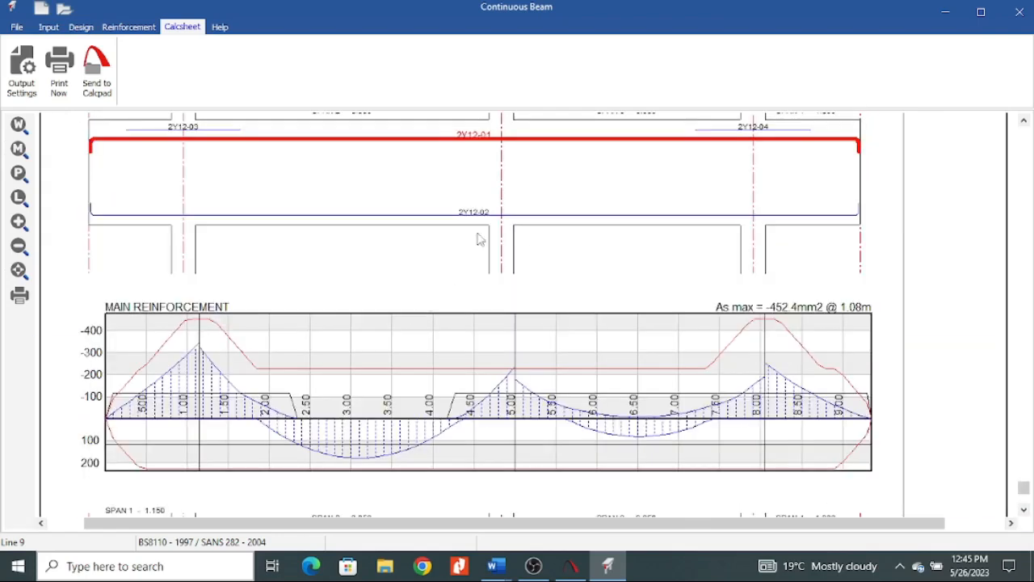
scroll(509, 198, up, 3)
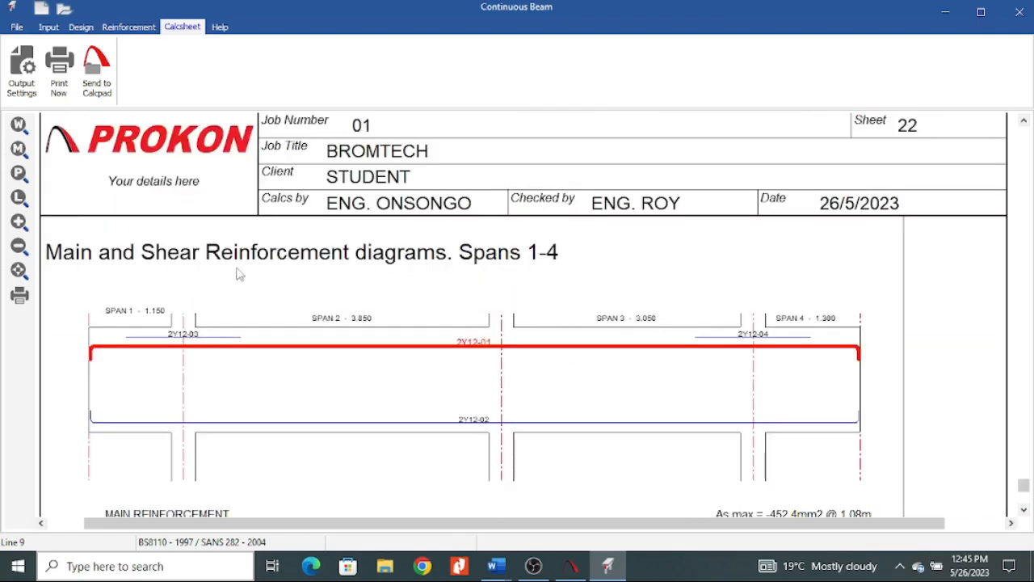
click(281, 418)
scroll(395, 277, down, 10)
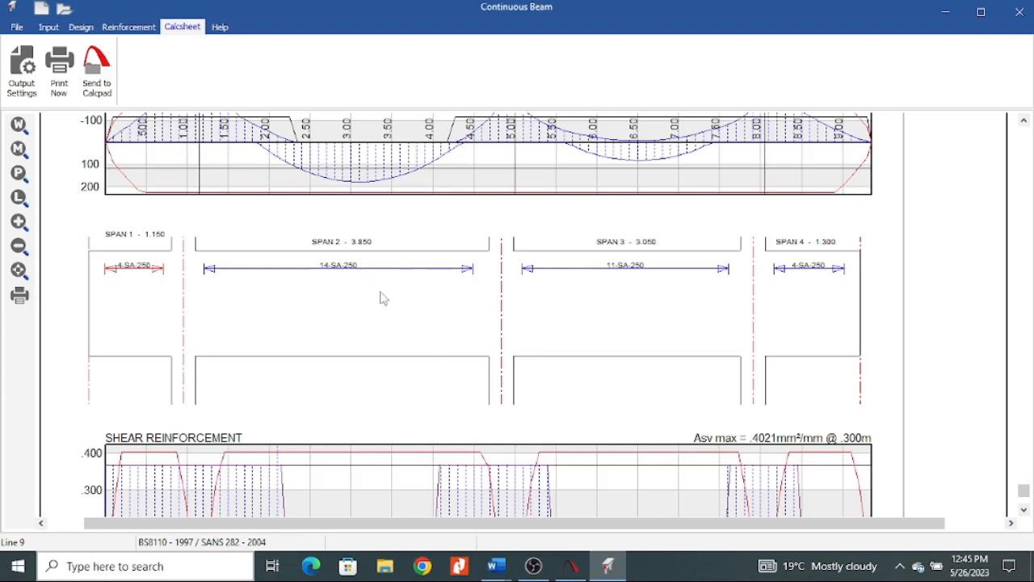
scroll(194, 333, up, 10)
scroll(267, 307, down, 3)
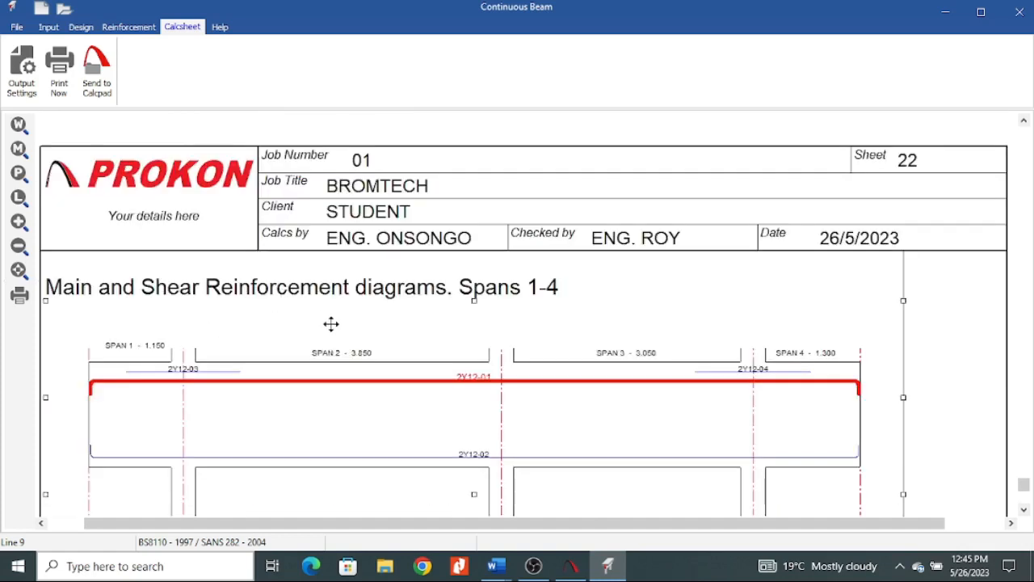
scroll(331, 324, down, 3)
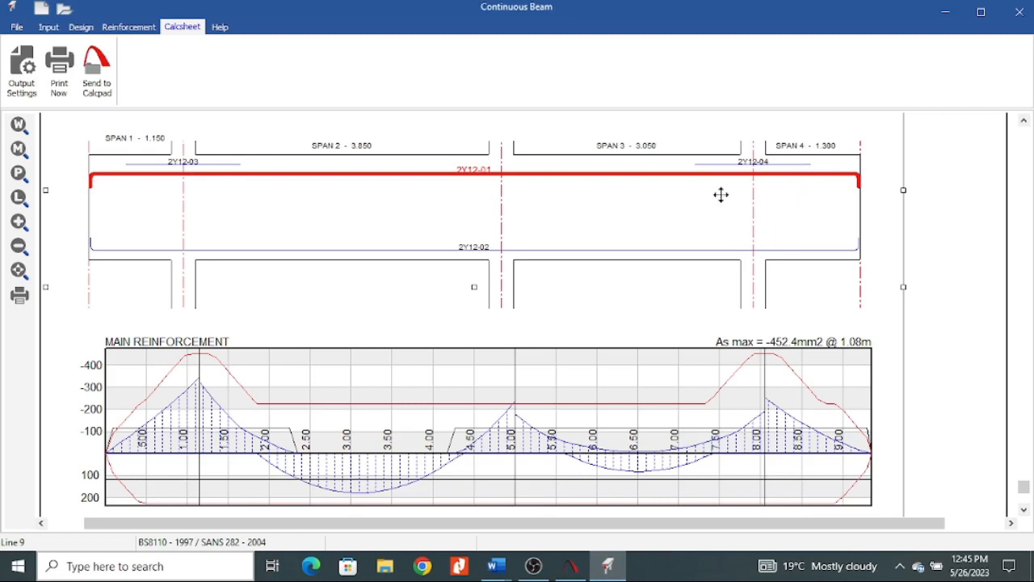
scroll(759, 174, up, 5)
scroll(404, 277, up, 15)
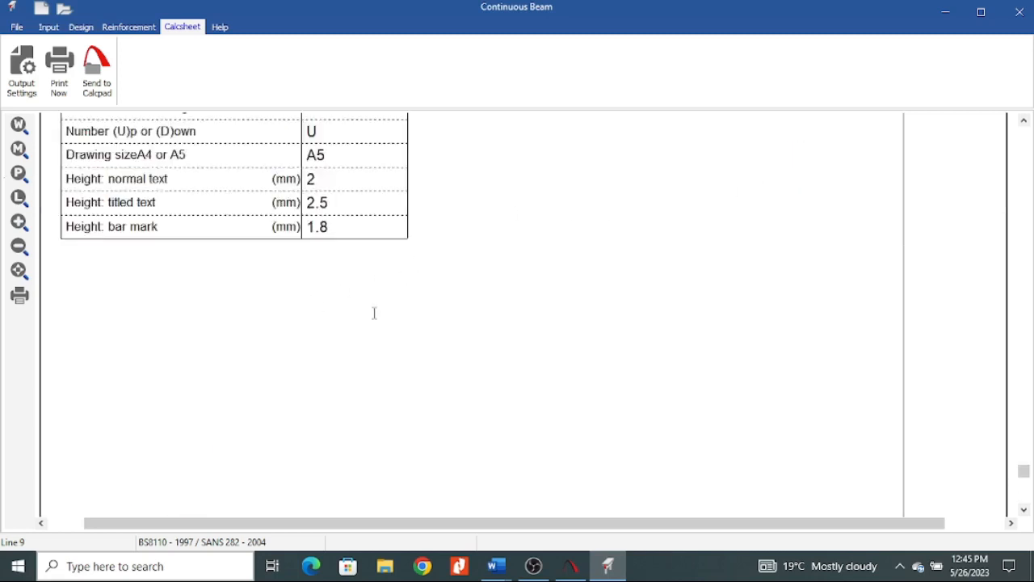
scroll(335, 308, up, 20)
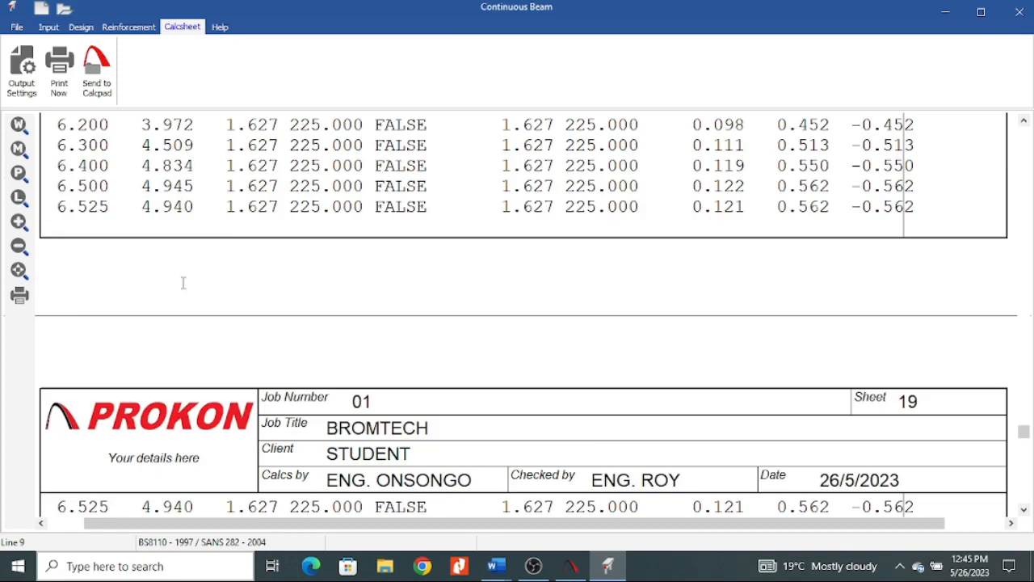
Print pages 1 to 22 of the calculation sheet with Microsoft Print to PDF and save it on the Desktop as PROKON BEAM PRACTICE.
click(61, 78)
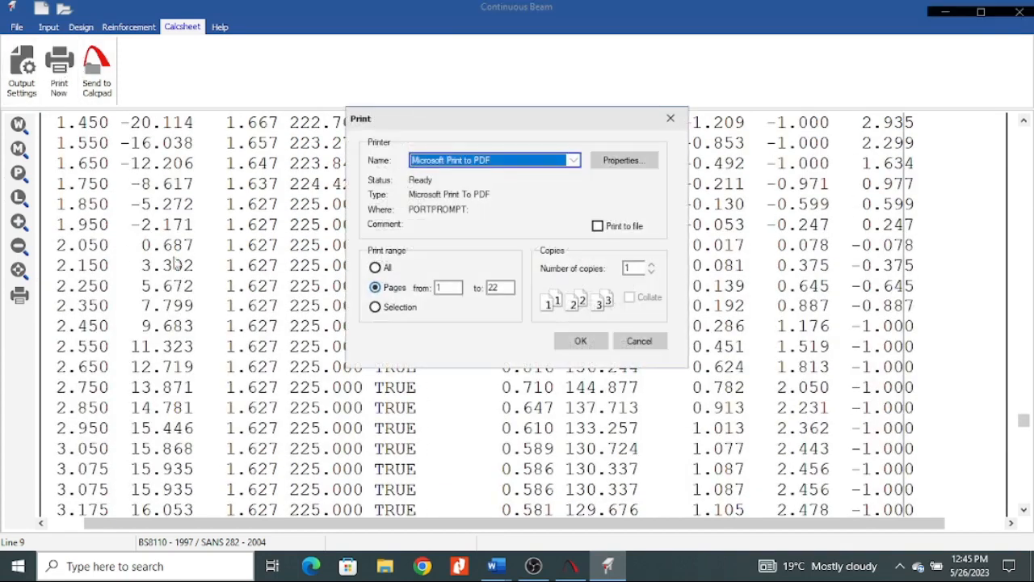
click(573, 341)
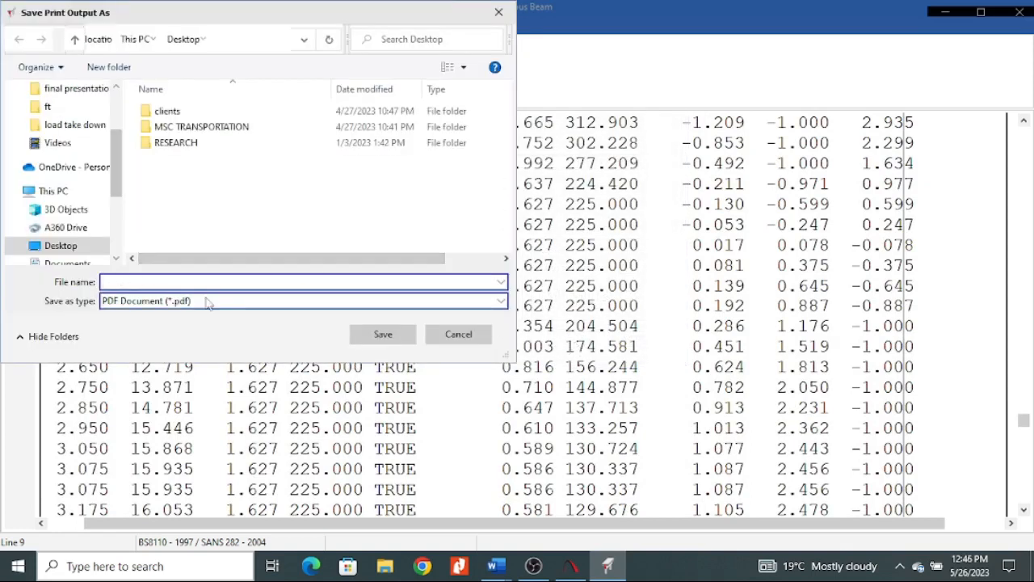
text(PROKON BEAM PRACTICE)
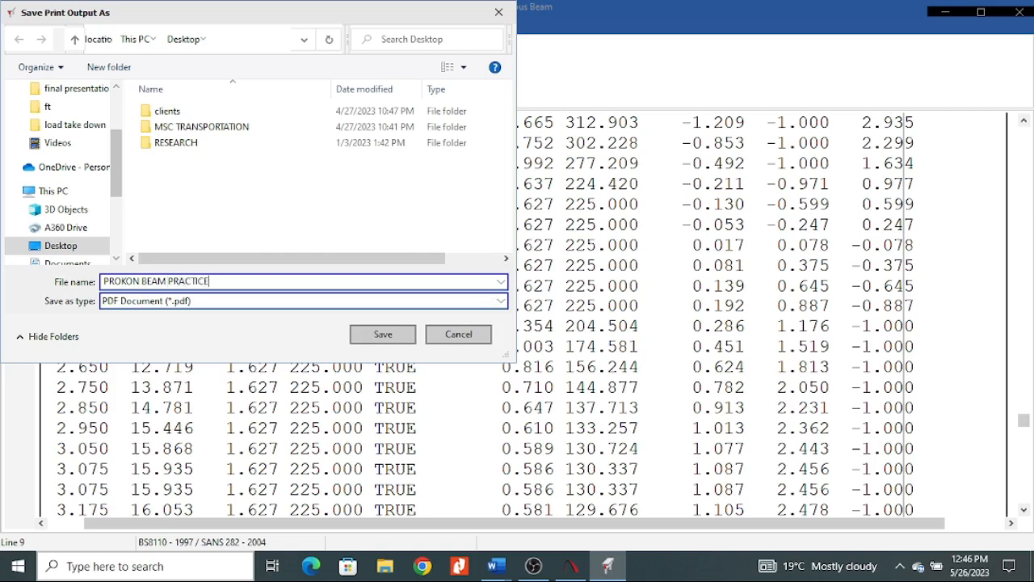
click(397, 335)
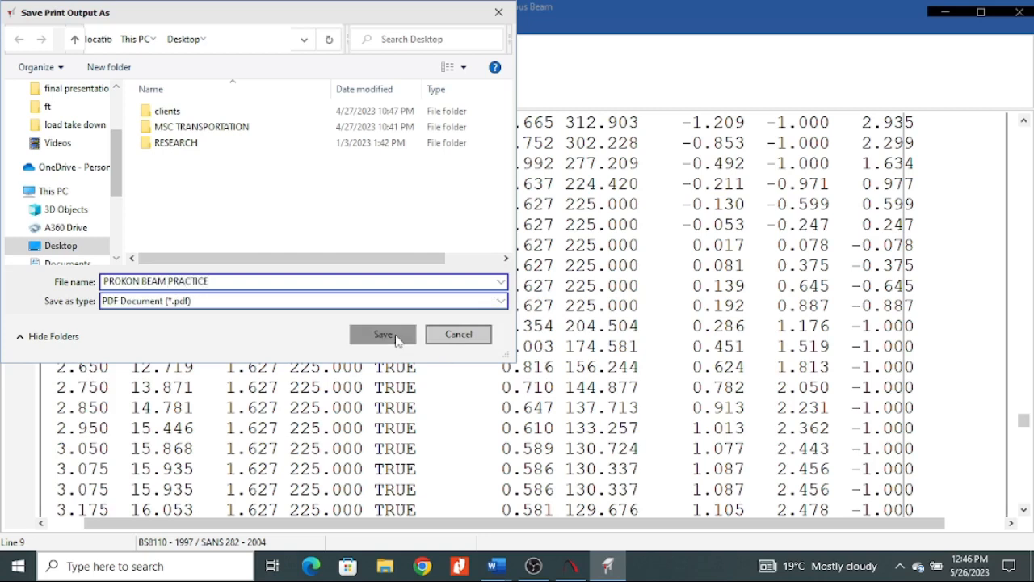
Minimise the Prokon windows and open the PROKON BEAM PRACTICE PDF from the desktop.
click(949, 16)
click(948, 15)
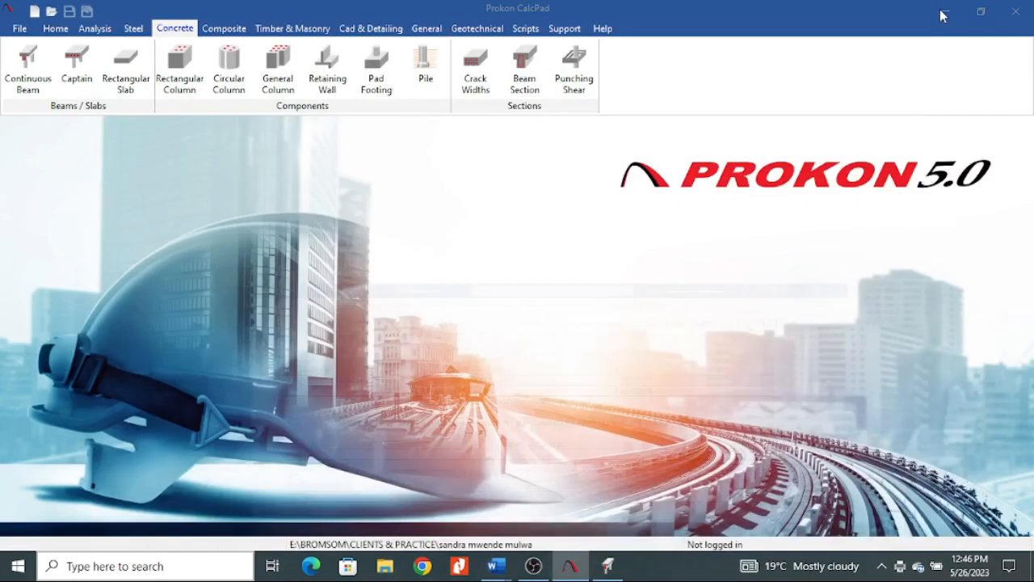
click(949, 15)
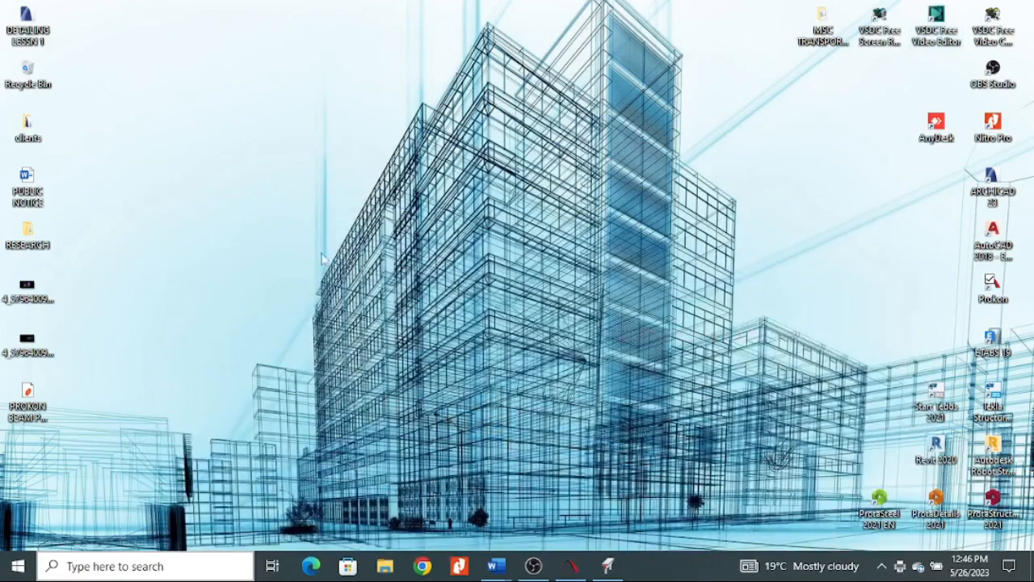
double_click(43, 411)
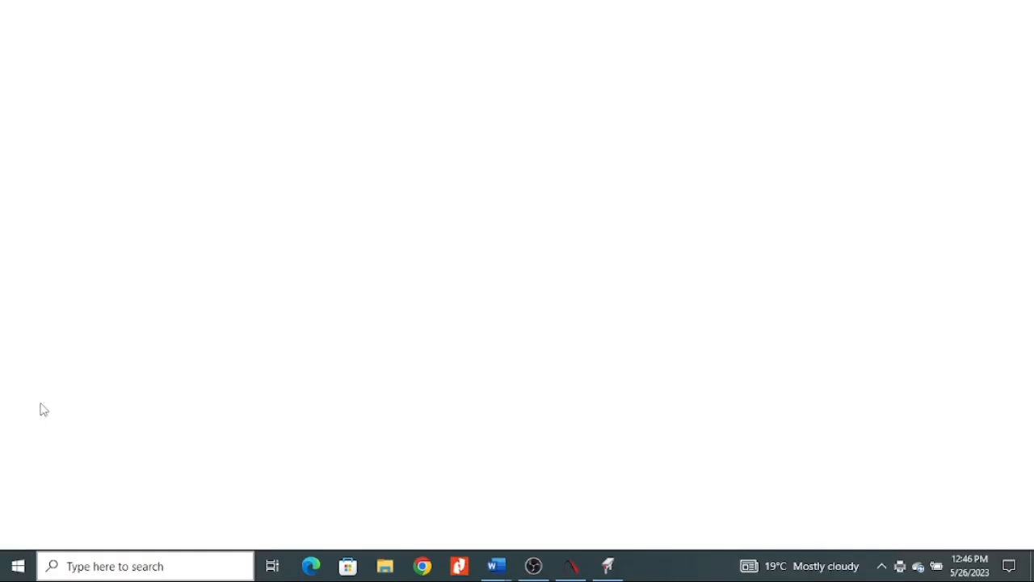
Look through the pages of the exported calculation sheet PDF, including column reactions and deflection tables, and minimise the browser.
scroll(408, 358, down, 15)
scroll(409, 358, down, 20)
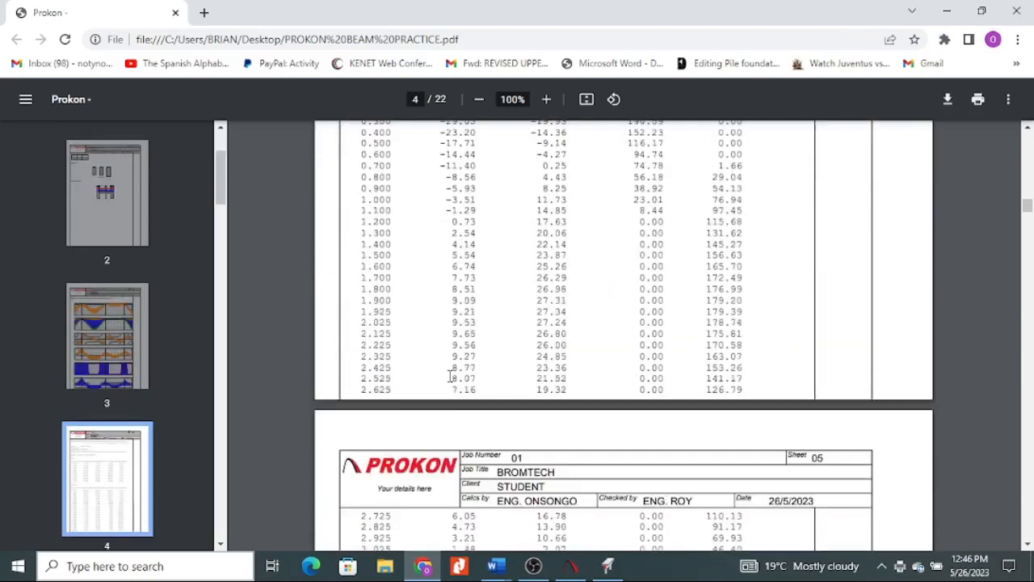
scroll(455, 379, down, 20)
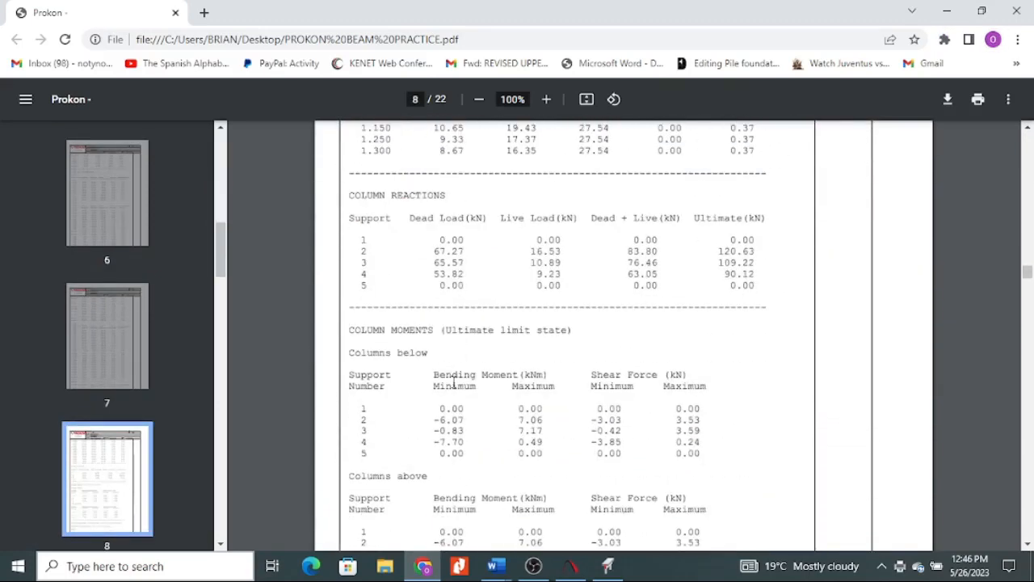
scroll(454, 381, down, 20)
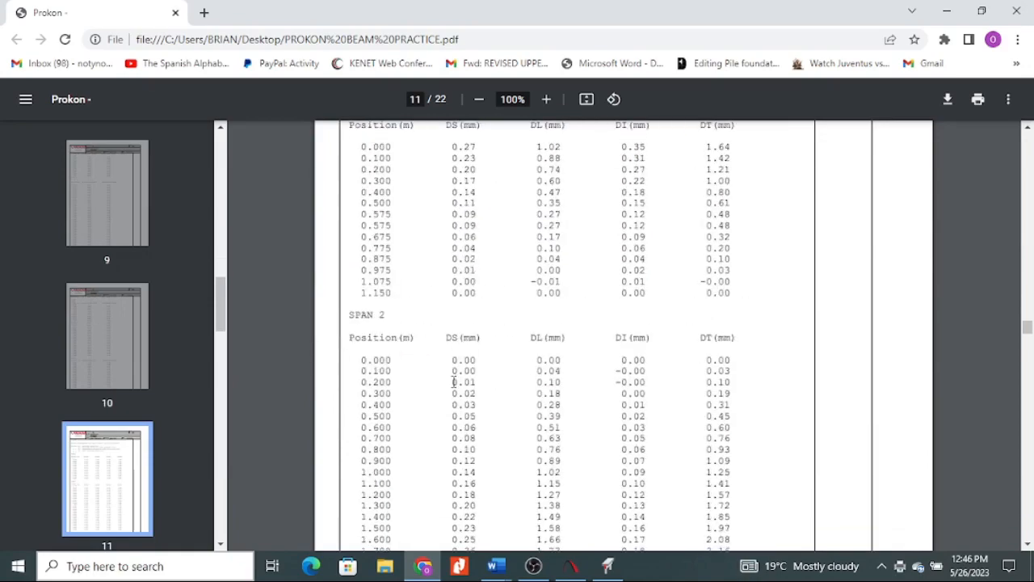
scroll(455, 381, down, 20)
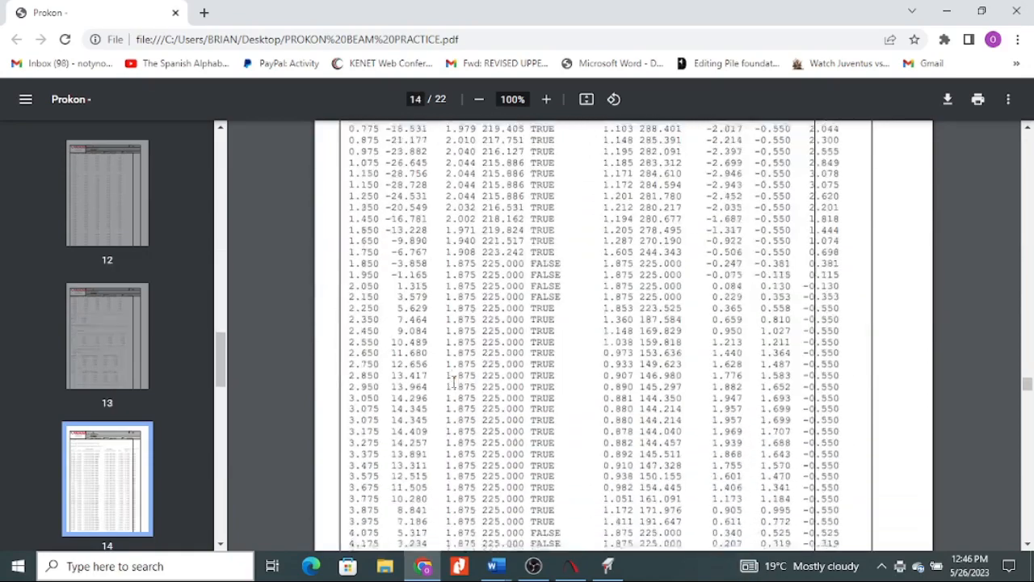
scroll(455, 381, down, 8)
scroll(455, 382, up, 20)
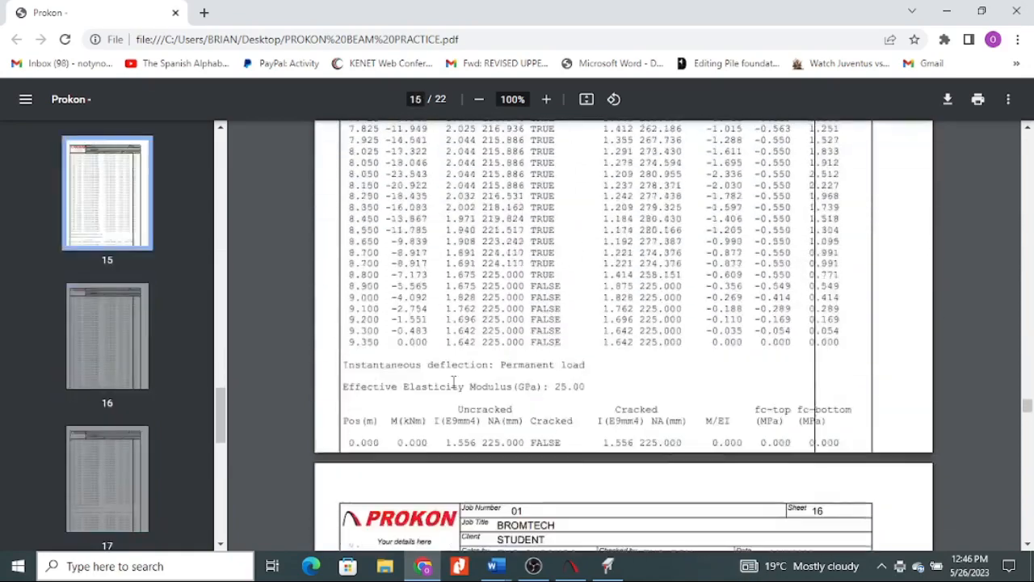
scroll(454, 382, up, 5)
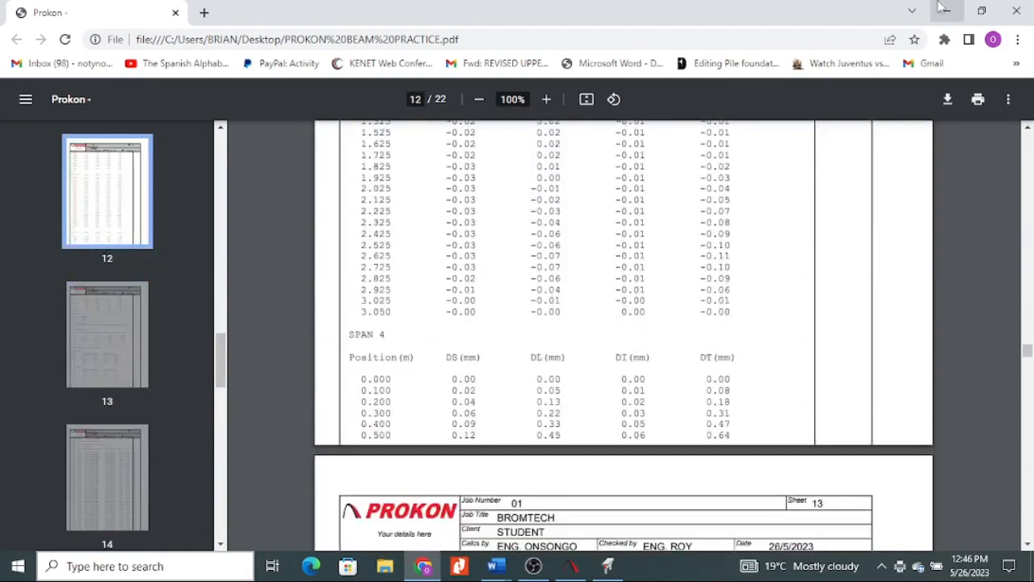
click(947, 11)
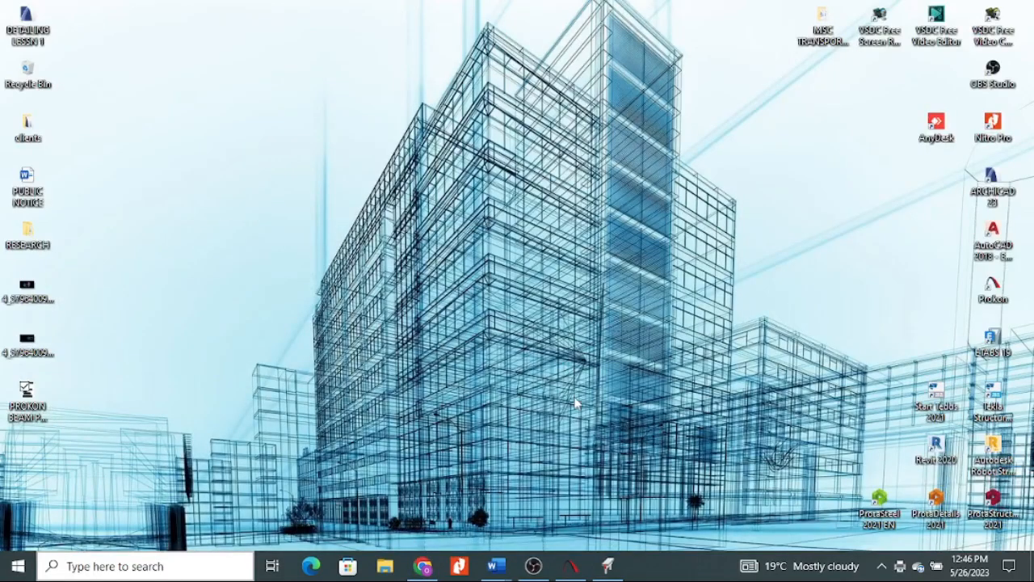